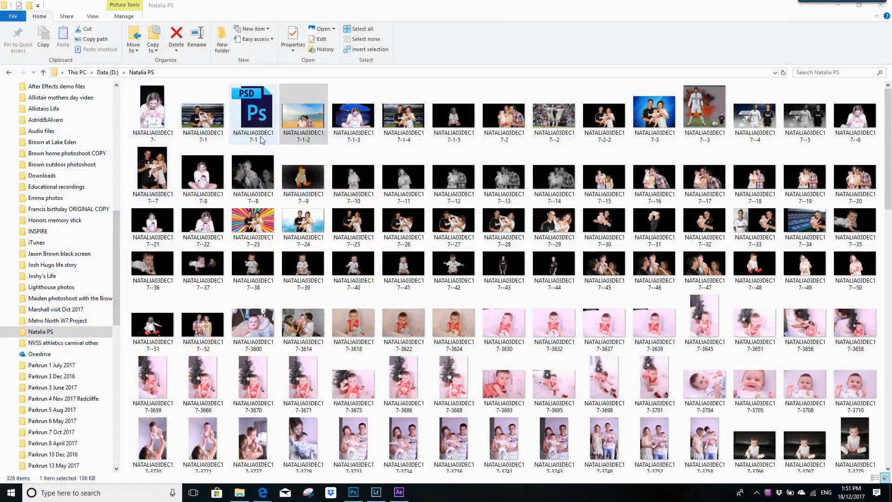
- Open the layered stadium family photo (PSD) and set its export format to JPG
{"action": "left_click", "coordinate": [267, 124]}
{"action": "double_click", "coordinate": [267, 124]}
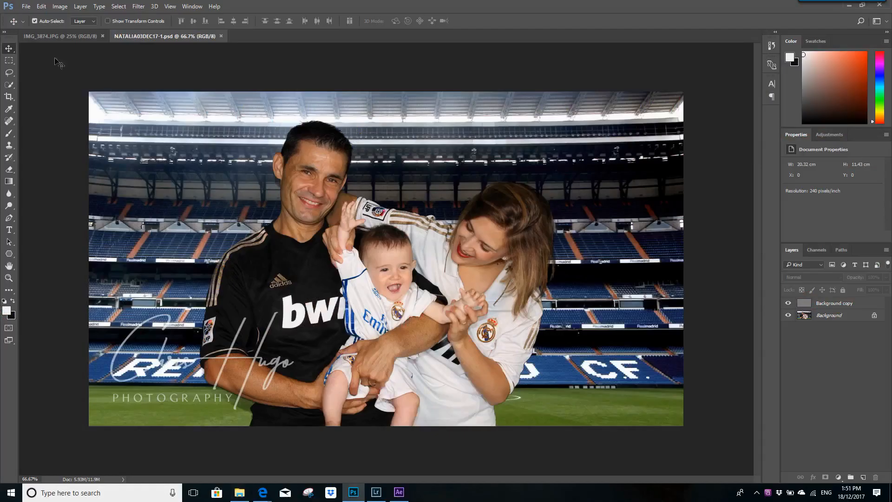
{"action": "left_click", "coordinate": [27, 6]}
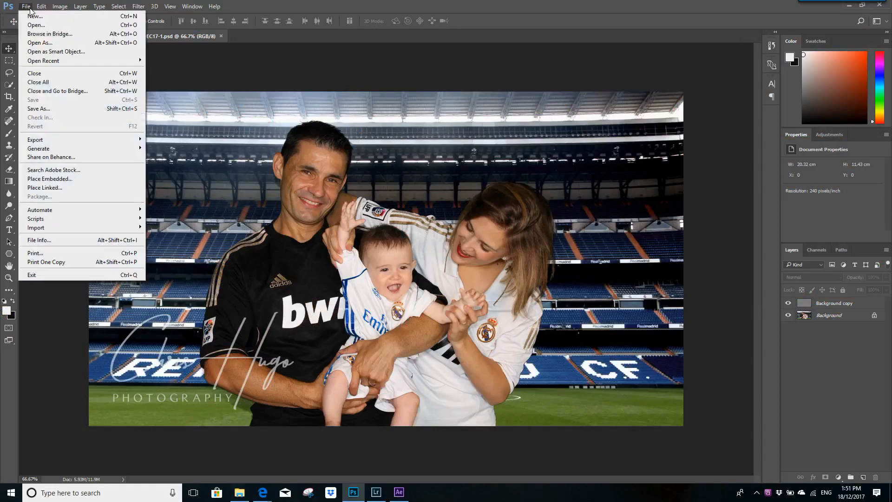
{"action": "mouse_move", "coordinate": [118, 140]}
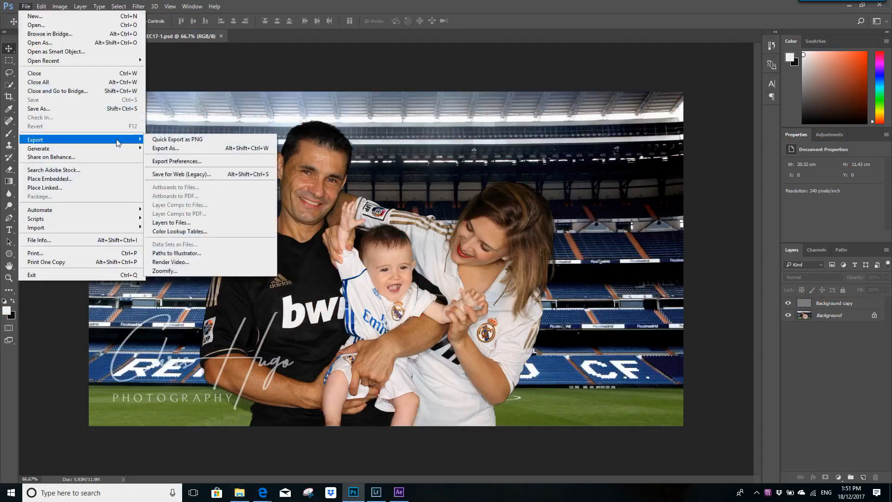
{"action": "left_click", "coordinate": [219, 149]}
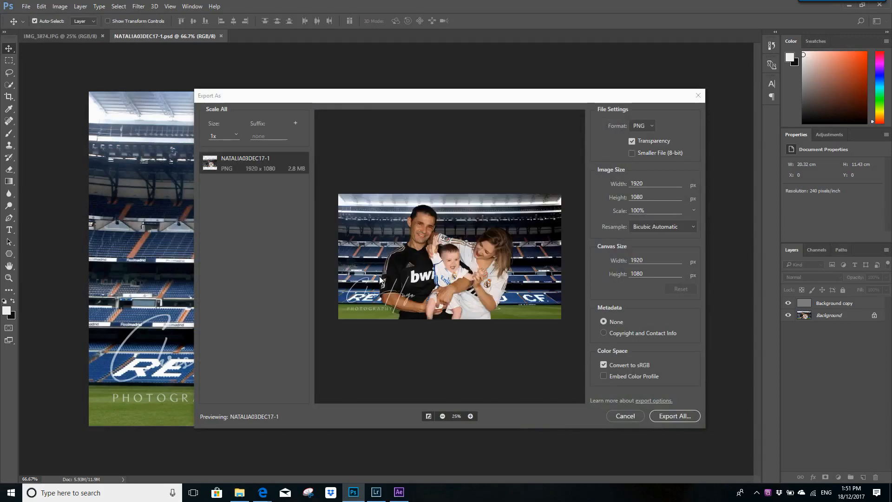
{"action": "left_click", "coordinate": [653, 127]}
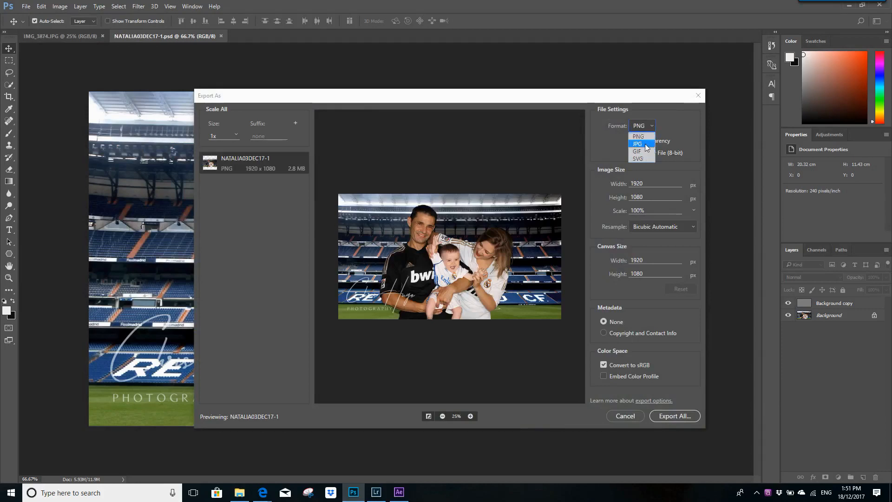
{"action": "left_click", "coordinate": [646, 143]}
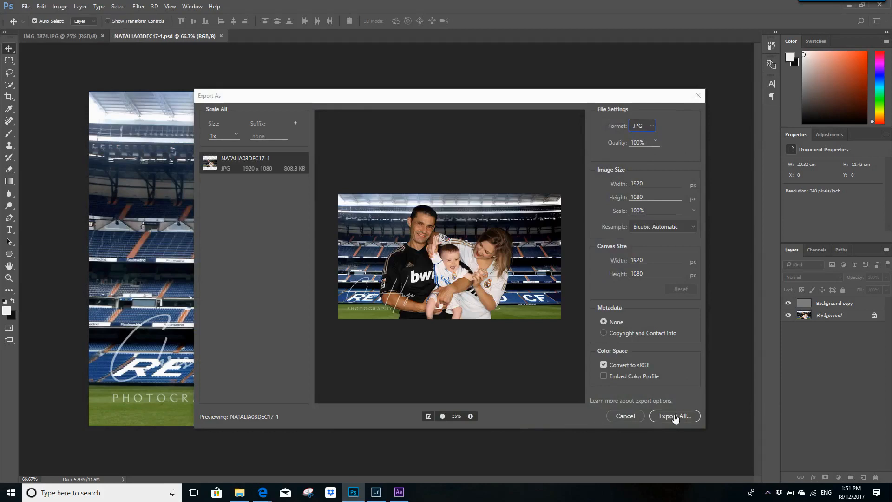
- Export the JPG to the Natalia PS folder with "soft light filter" appended to the file name, without replacing the existing file
{"action": "left_click", "coordinate": [675, 416]}
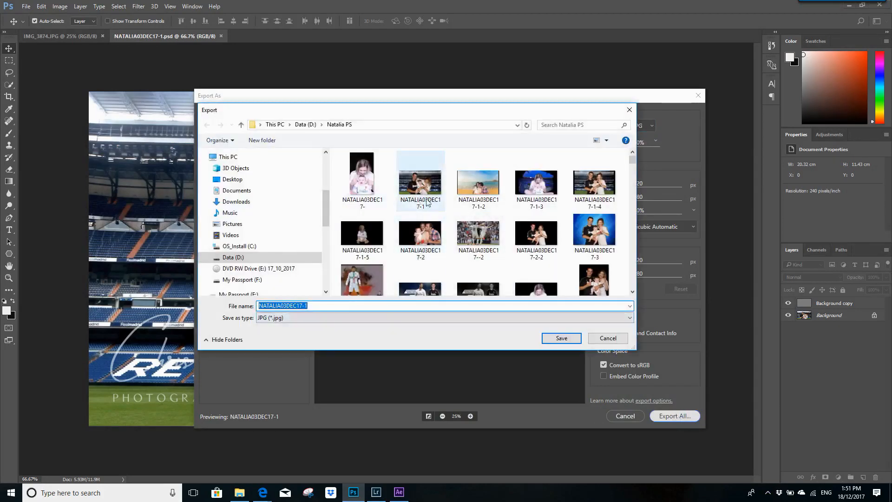
{"action": "left_click", "coordinate": [561, 338]}
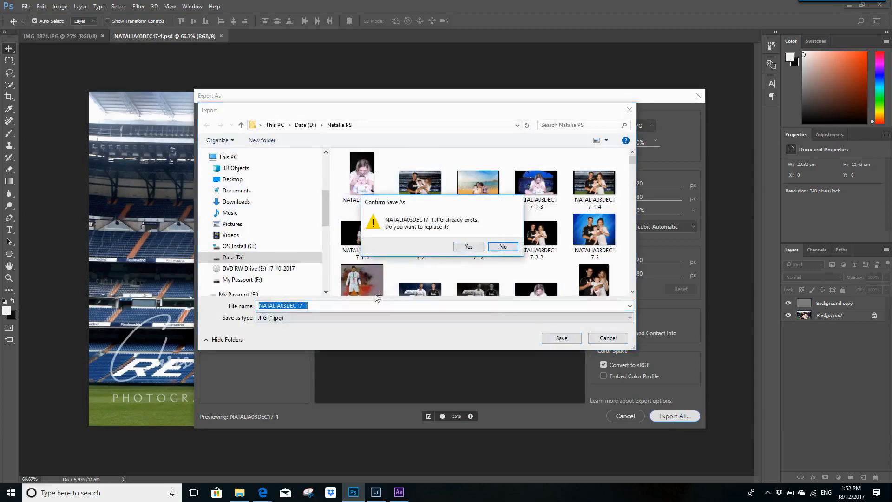
{"action": "left_click", "coordinate": [504, 247]}
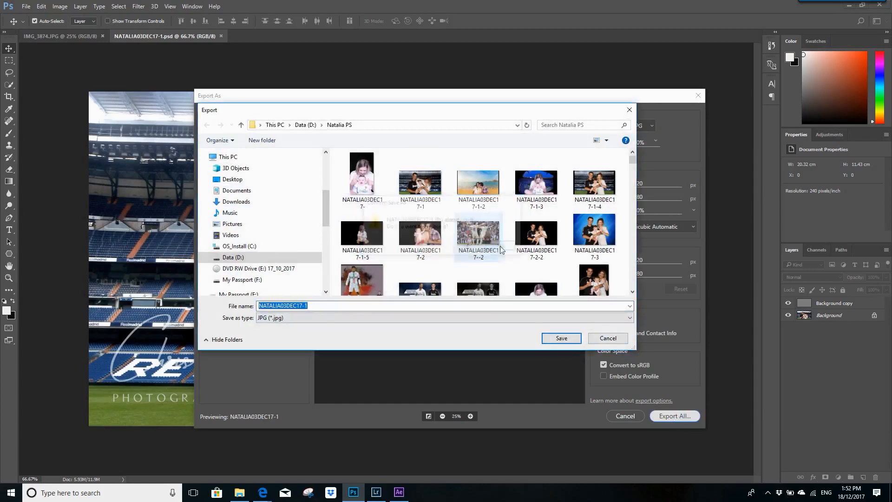
{"action": "left_click", "coordinate": [329, 306]}
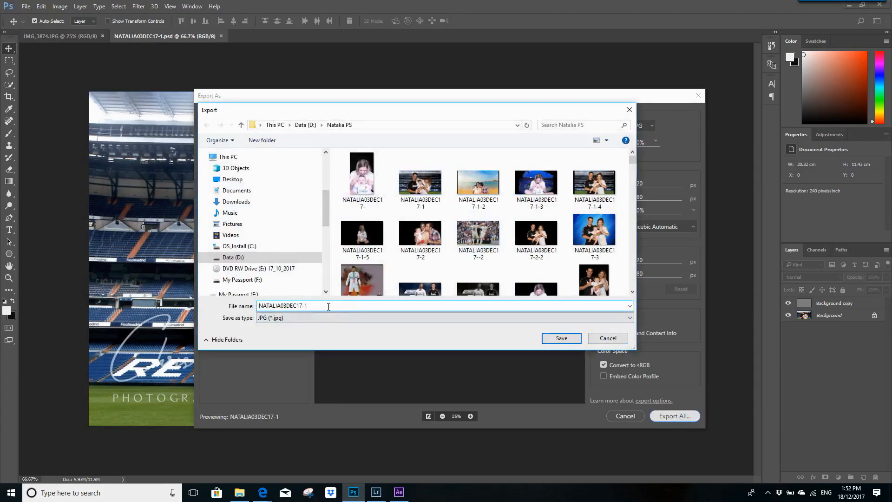
{"action": "type", "text": "soft light filter"}
{"action": "left_click", "coordinate": [560, 337]}
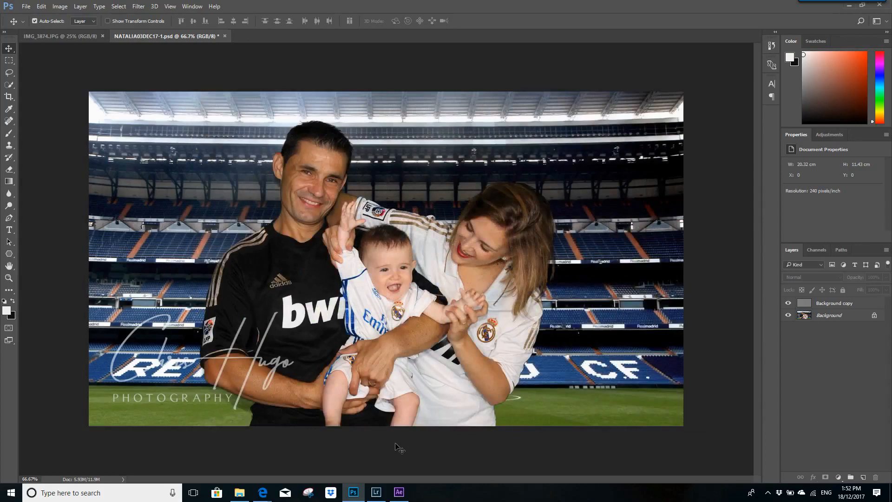
- Switch to File Explorer and preview the beach family photo in the Natalia PS folder
{"action": "left_click", "coordinate": [240, 494]}
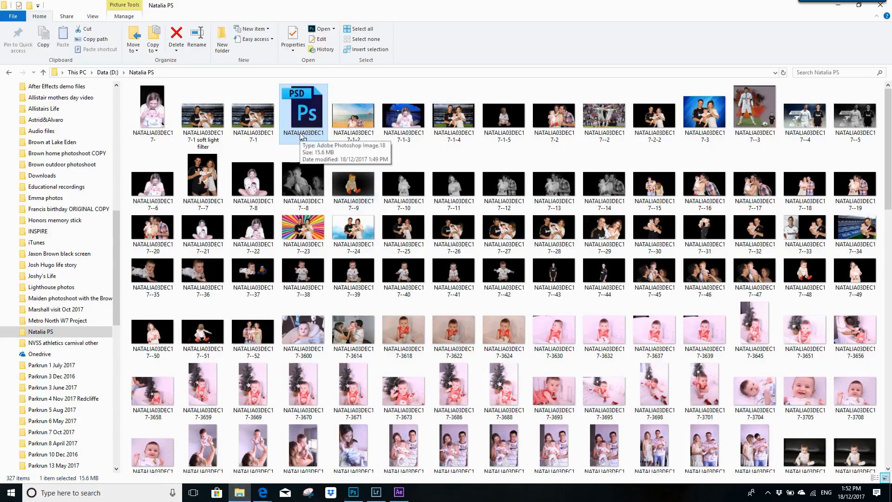
{"action": "double_click", "coordinate": [354, 120]}
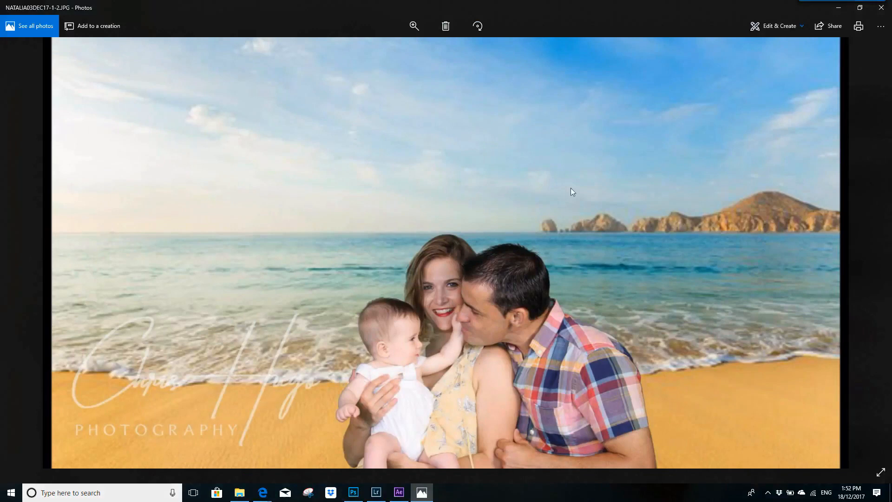
{"action": "left_click", "coordinate": [881, 8]}
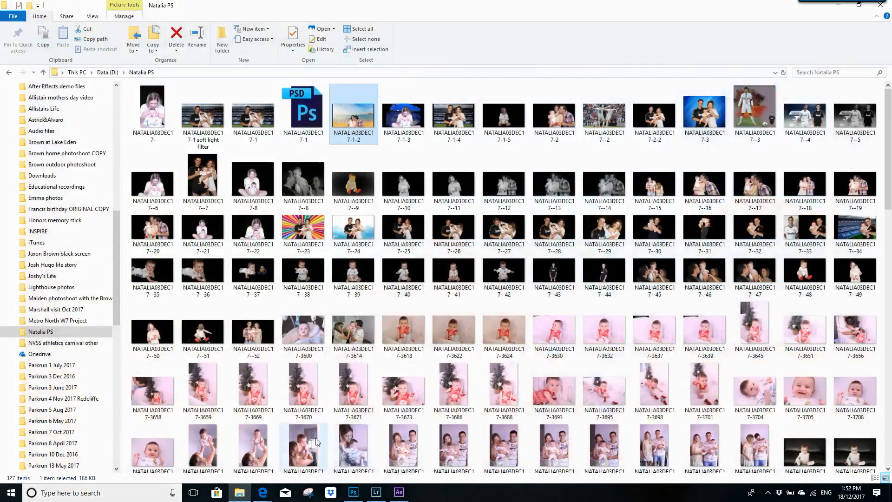
- Switch back to Photoshop and open the beach family photo whose file name ends in "17-1-2"
{"action": "left_click", "coordinate": [354, 492]}
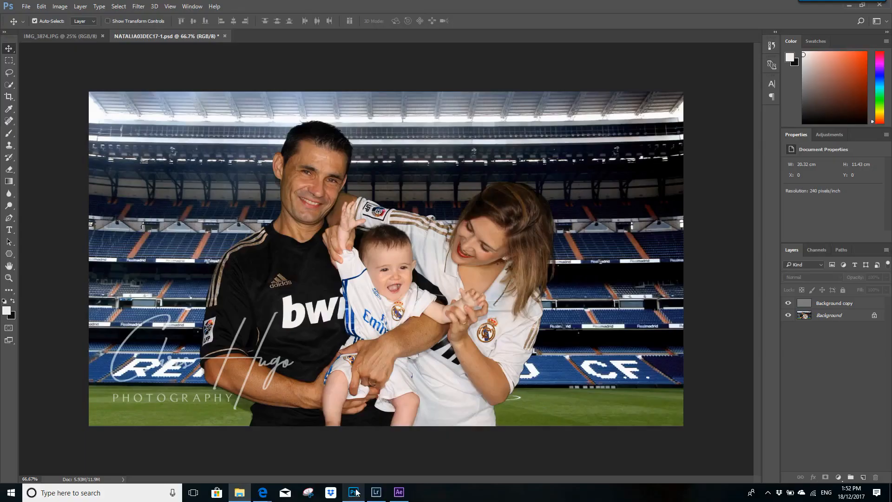
{"action": "left_click", "coordinate": [27, 6]}
{"action": "mouse_move", "coordinate": [36, 9]}
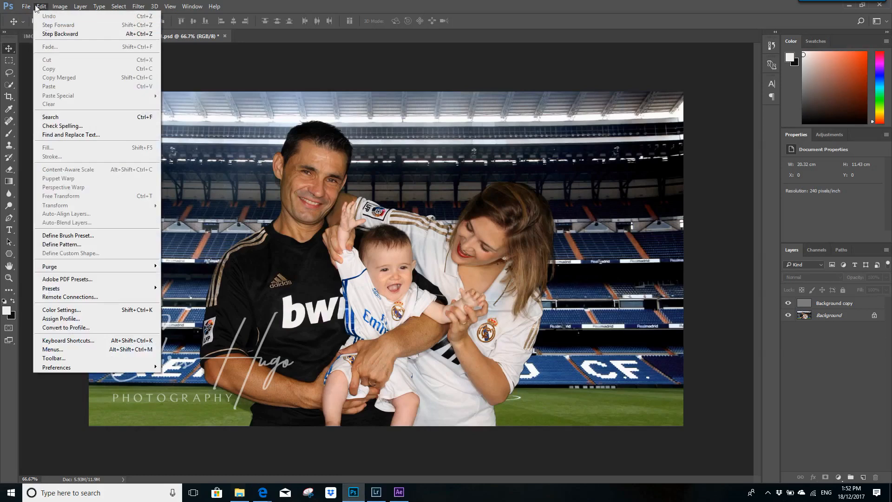
{"action": "left_click", "coordinate": [34, 25]}
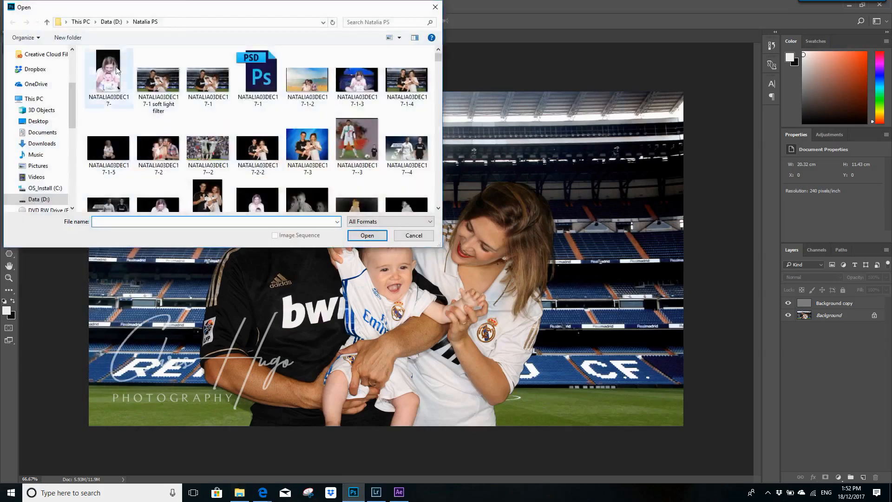
{"action": "double_click", "coordinate": [314, 83]}
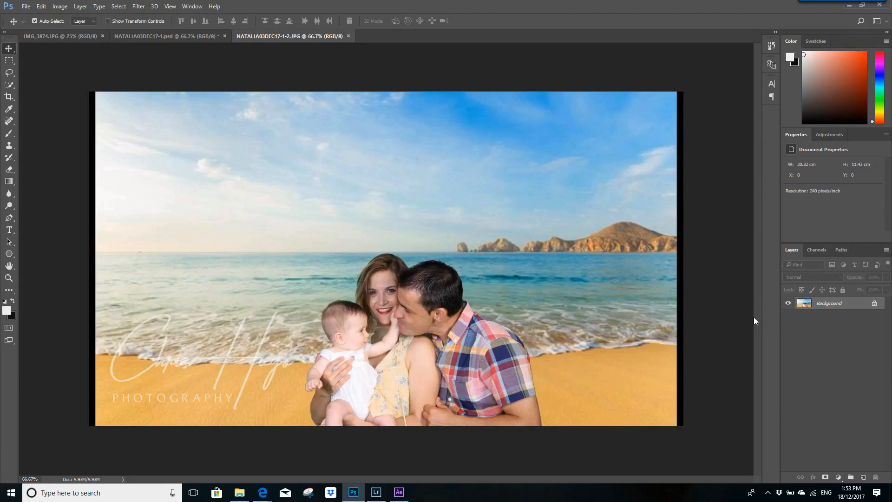
- Duplicate the Background layer of the beach photo, keeping the default copy name
{"action": "right_click", "coordinate": [836, 304]}
{"action": "left_click", "coordinate": [804, 326]}
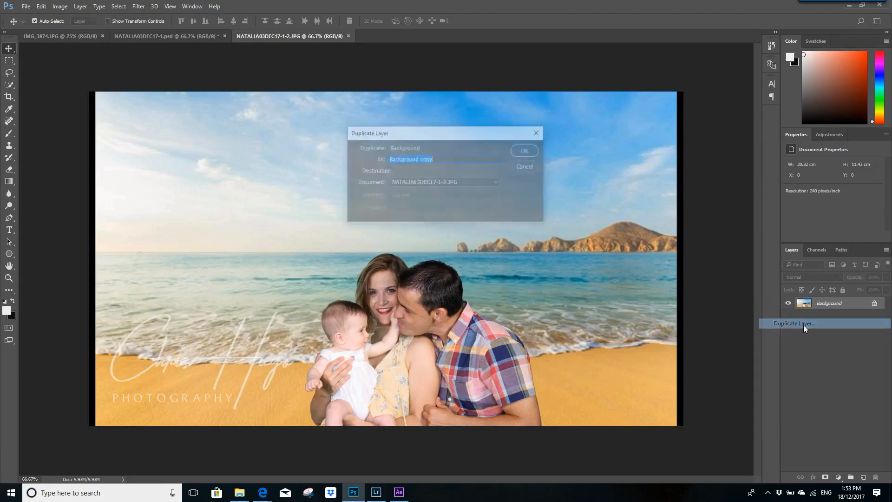
{"action": "left_click", "coordinate": [527, 150]}
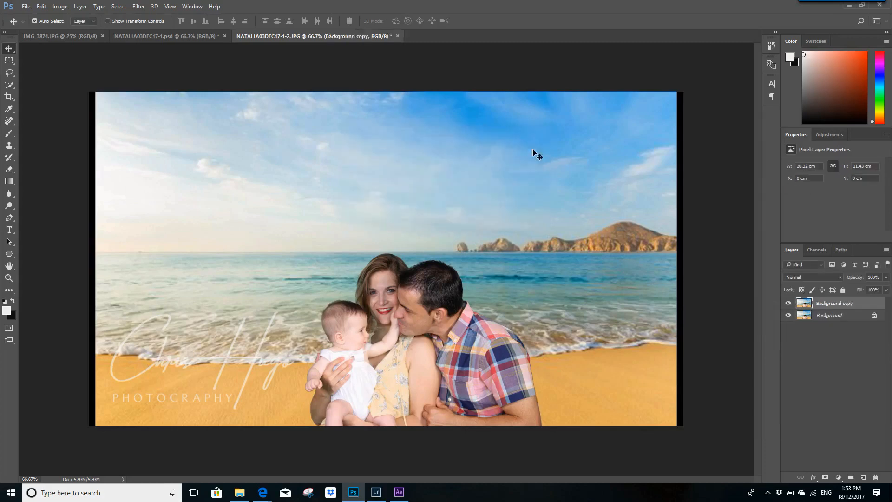
- Apply the High Pass filter to the duplicated layer with a small radius that leaves only faint edge outlines
{"action": "left_click", "coordinate": [139, 7]}
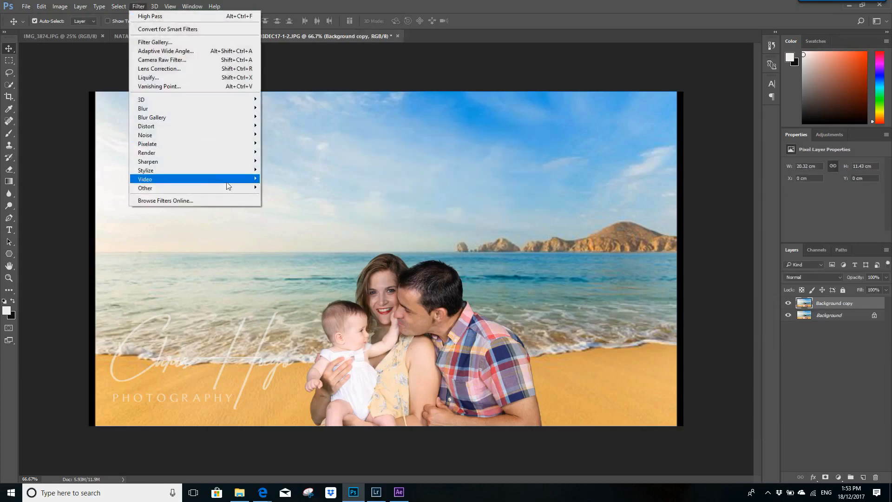
{"action": "mouse_move", "coordinate": [242, 189]}
{"action": "left_click", "coordinate": [285, 196]}
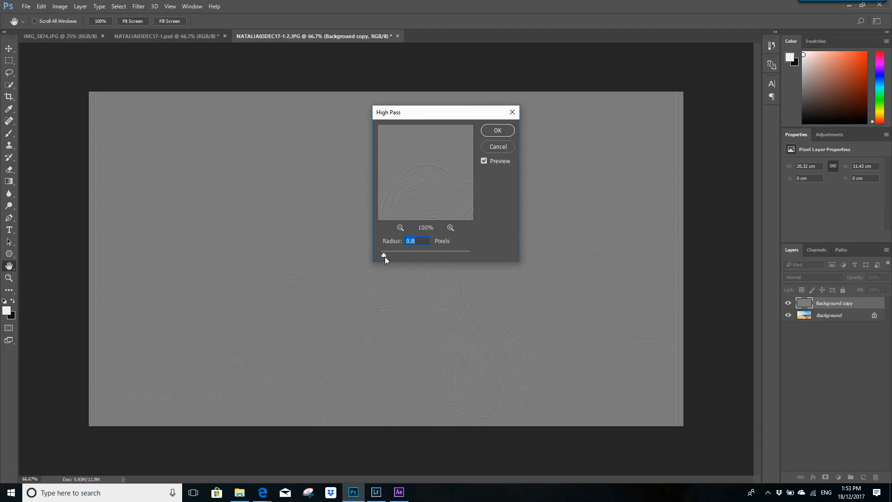
{"action": "left_click_drag", "start_coordinate": [385, 256], "coordinate": [390, 257]}
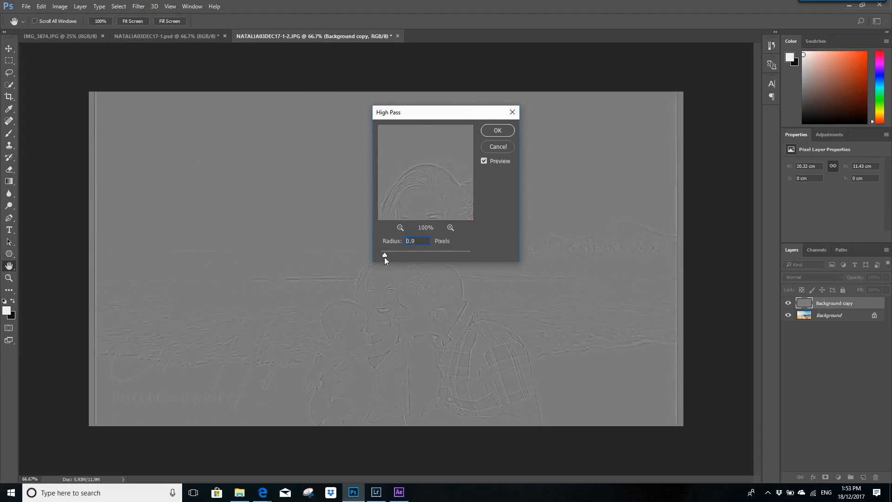
{"action": "left_click_drag", "start_coordinate": [383, 258], "coordinate": [383, 258]}
{"action": "left_click", "coordinate": [498, 132]}
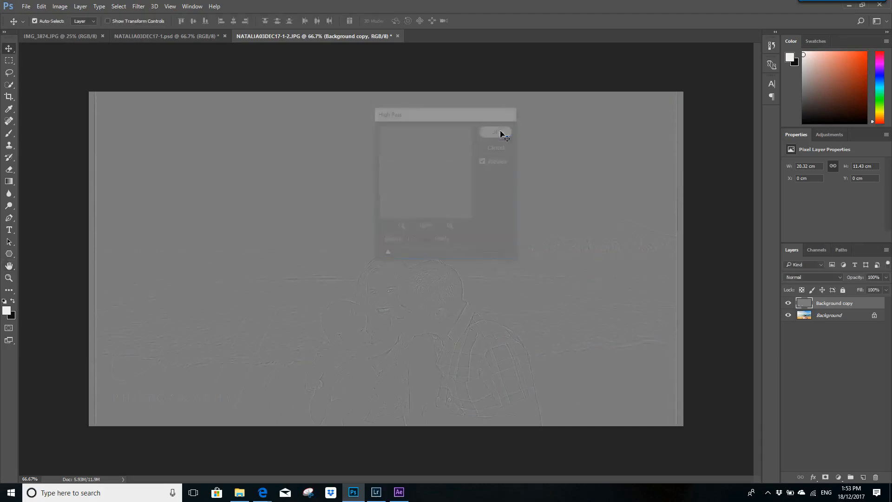
- Try the Soft Light, Hard Light and Overlay blend modes on the high-pass layer to compare their sharpening
{"action": "left_click", "coordinate": [841, 279]}
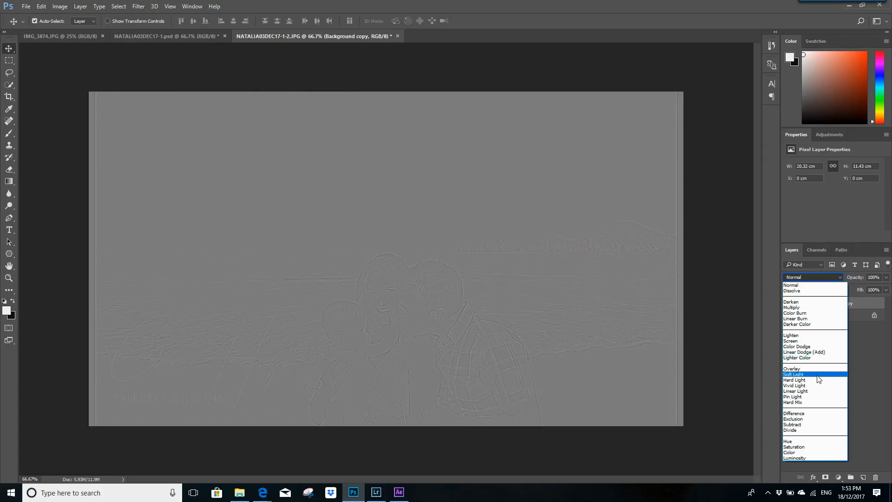
{"action": "left_click", "coordinate": [818, 376]}
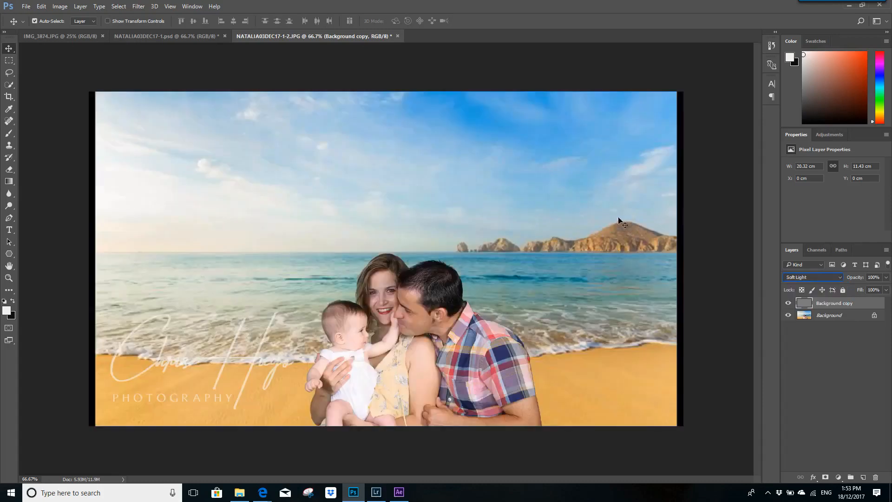
{"action": "left_click", "coordinate": [840, 278]}
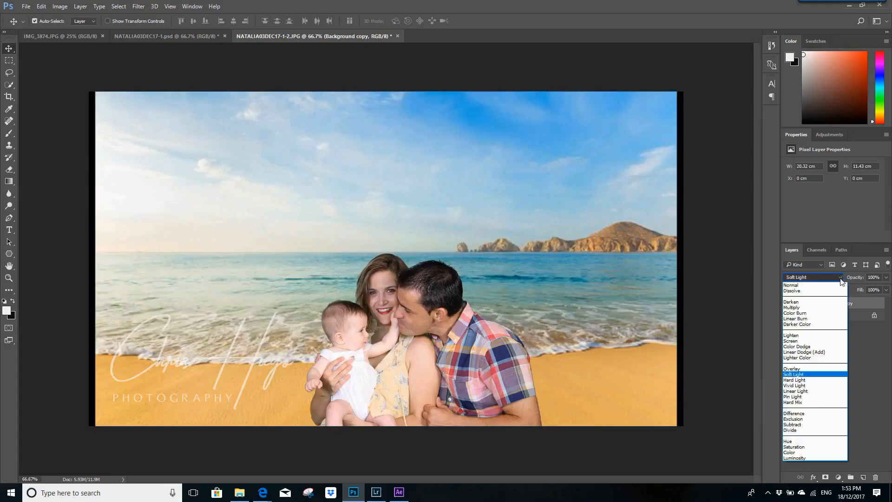
{"action": "left_click", "coordinate": [824, 386]}
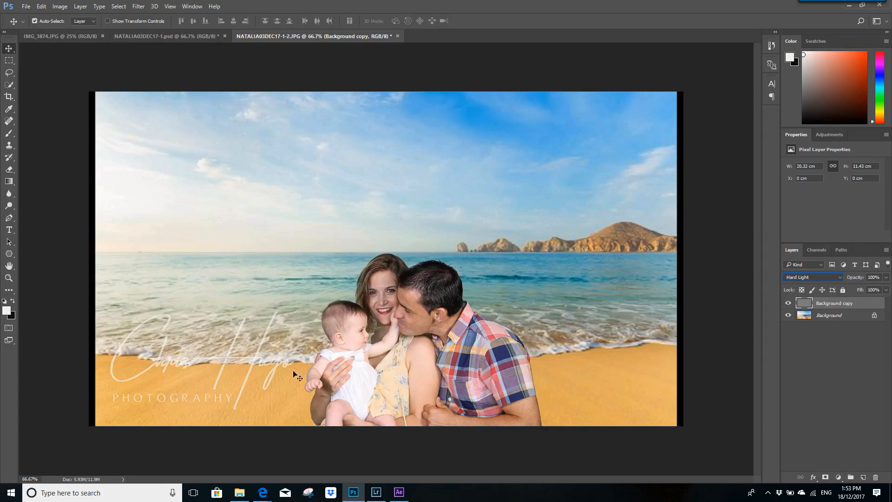
{"action": "left_click", "coordinate": [840, 278]}
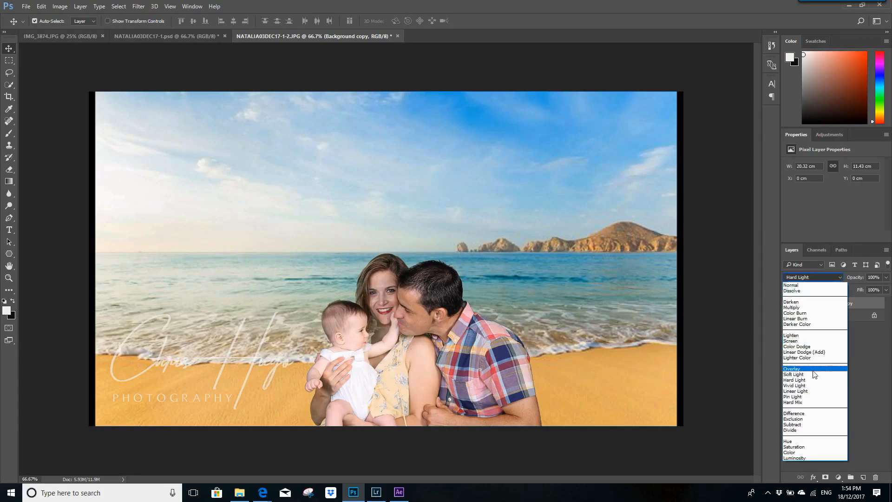
{"action": "left_click", "coordinate": [814, 369]}
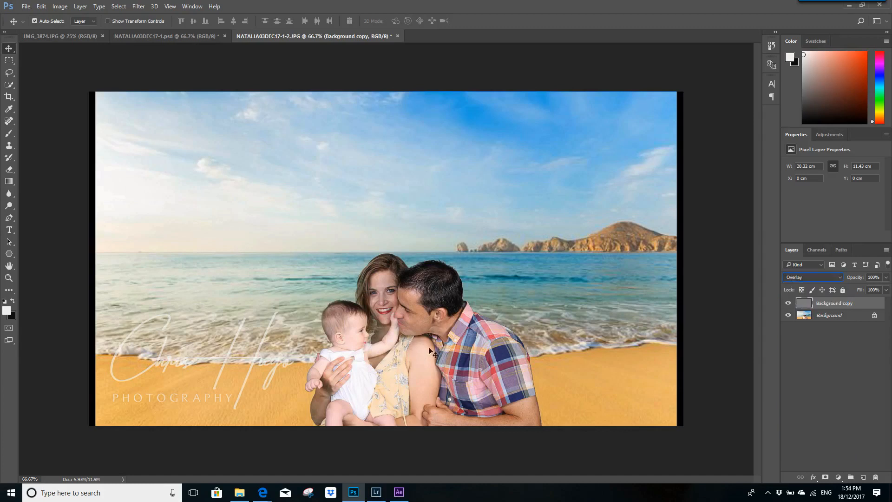
- Change the high-pass layer's blend mode through Vivid Light, Linear Light and Pin Light, ending on Hard Mix
{"action": "left_click", "coordinate": [830, 277]}
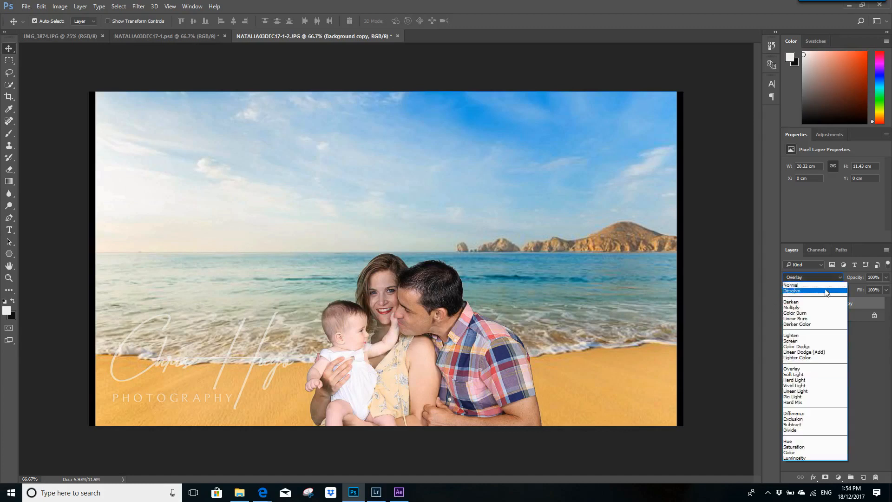
{"action": "left_click", "coordinate": [803, 385]}
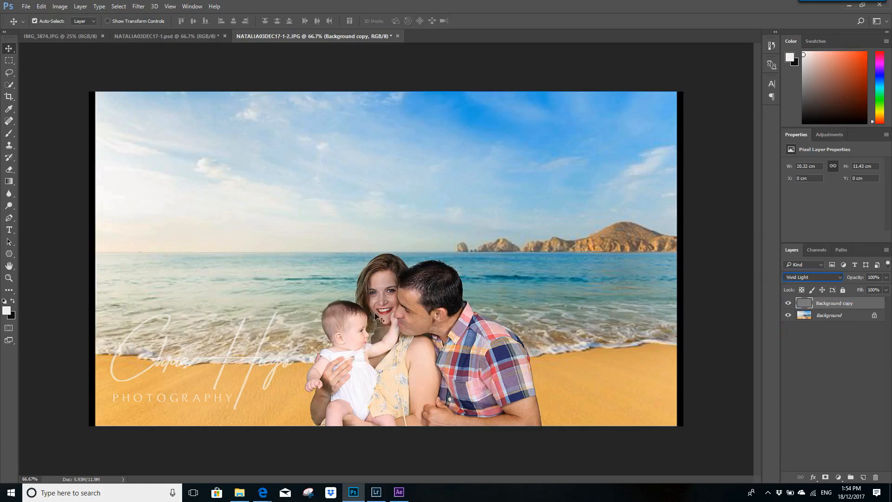
{"action": "left_click", "coordinate": [841, 278]}
{"action": "left_click", "coordinate": [816, 393]}
{"action": "left_click", "coordinate": [840, 277]}
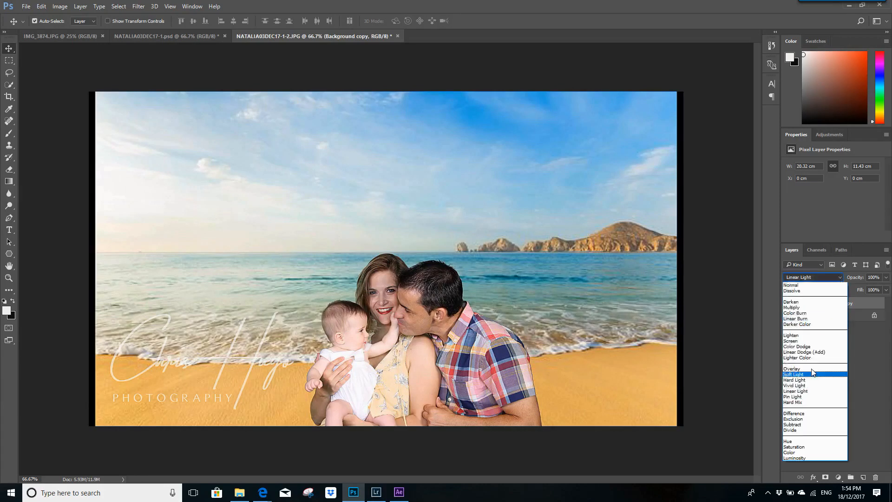
{"action": "left_click", "coordinate": [816, 397]}
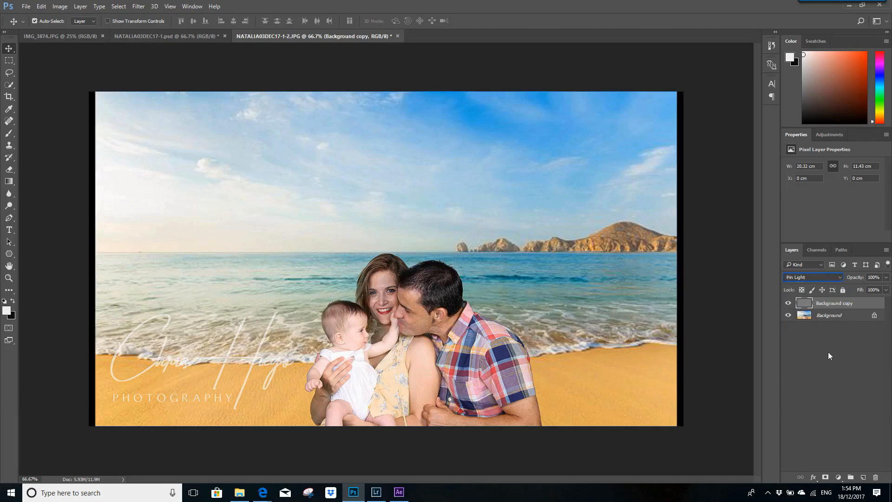
{"action": "left_click", "coordinate": [837, 281]}
{"action": "left_click", "coordinate": [812, 404]}
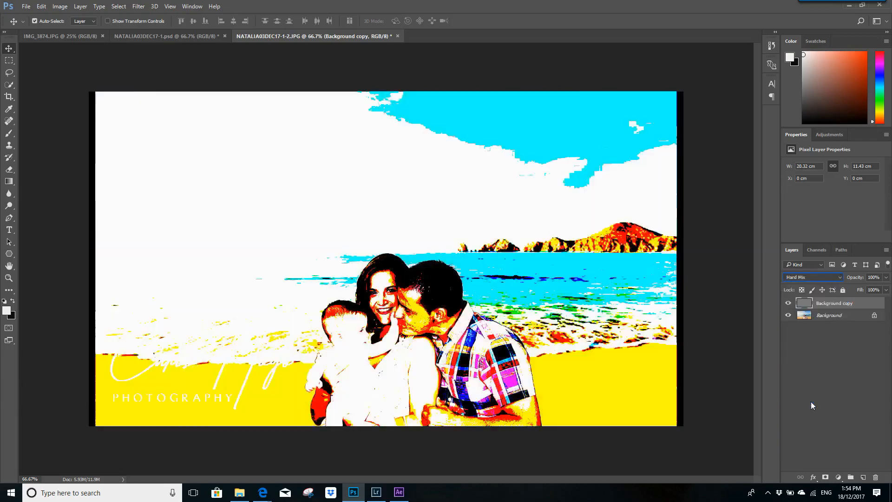
- Try the Hard Light blend mode on the high-pass layer and inspect the family's faces at 200% zoom
{"action": "left_click", "coordinate": [841, 279]}
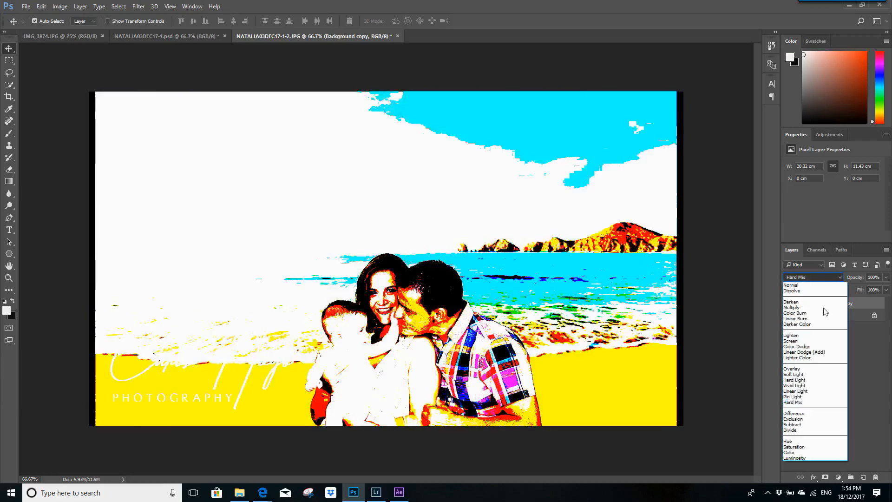
{"action": "left_click", "coordinate": [807, 380]}
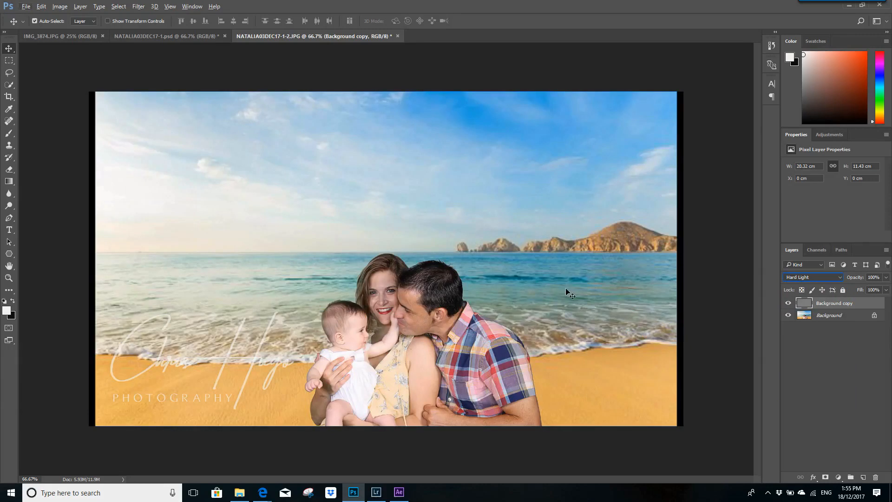
{"action": "left_click", "coordinate": [170, 6]}
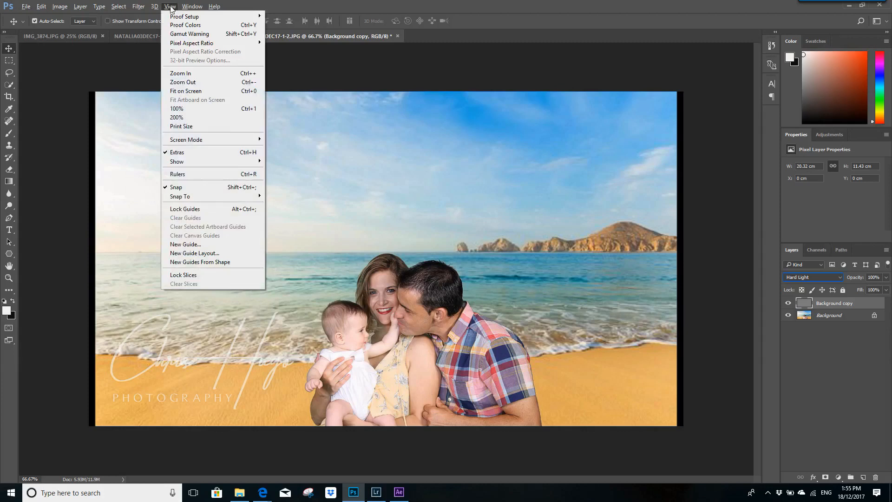
{"action": "left_click", "coordinate": [210, 73]}
{"action": "left_click", "coordinate": [171, 6]}
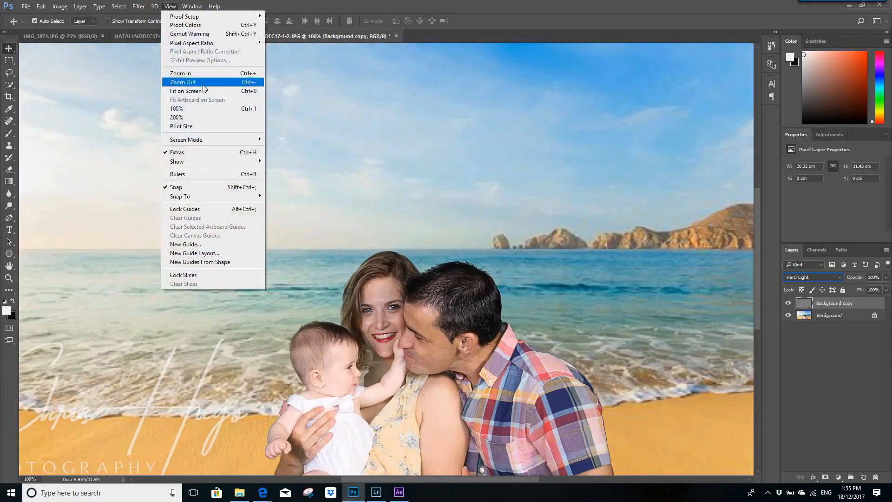
{"action": "left_click", "coordinate": [217, 73]}
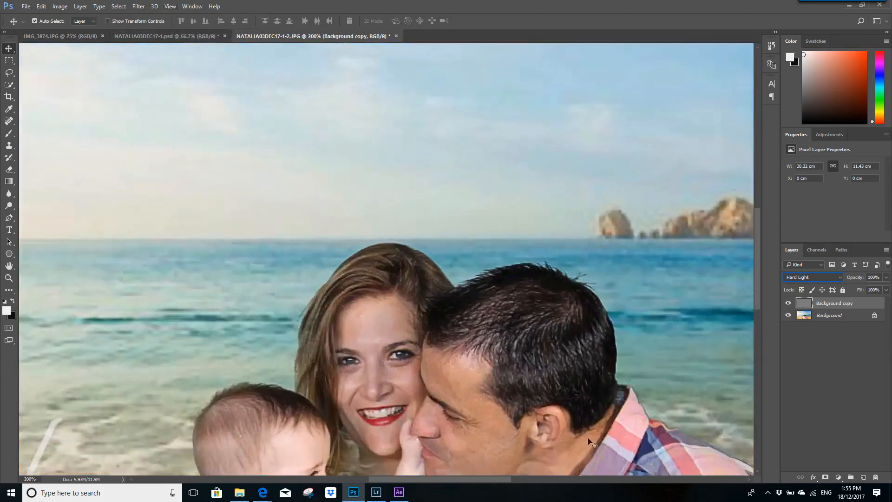
{"action": "left_click_drag", "start_coordinate": [560, 414], "coordinate": [516, 216]}
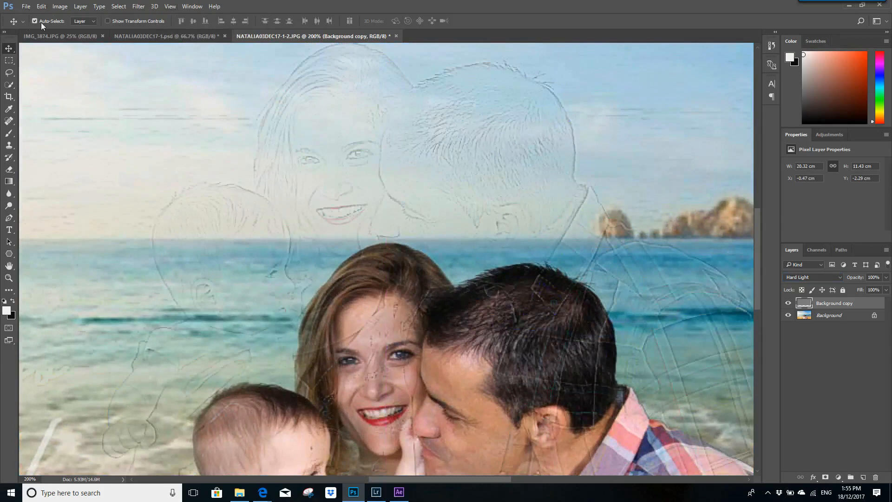
{"action": "left_click", "coordinate": [26, 6]}
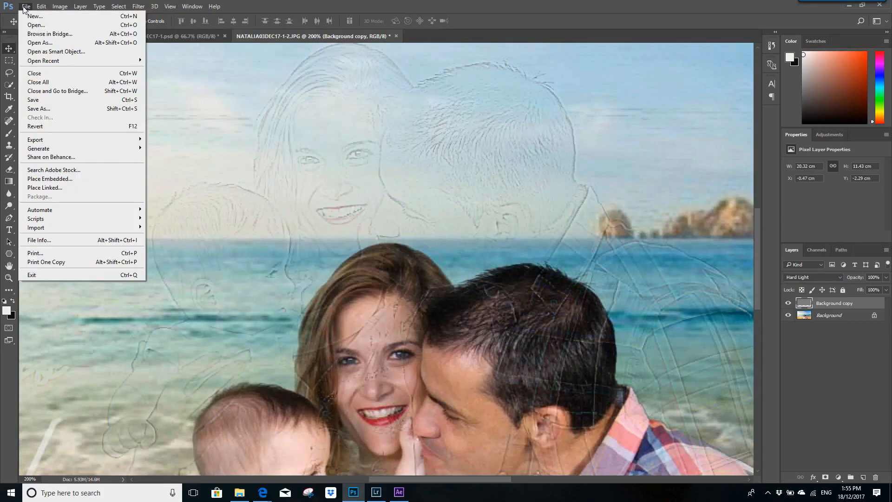
{"action": "left_click", "coordinate": [51, 16]}
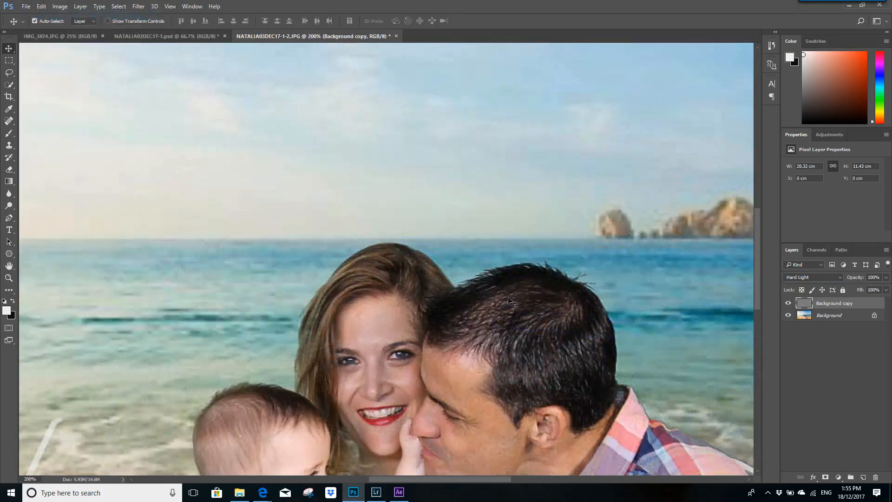
- Try the Overlay, Soft Light and Vivid Light blend modes on the high-pass layer while enlarged on the faces
{"action": "left_click", "coordinate": [841, 278]}
{"action": "left_click", "coordinate": [815, 371]}
{"action": "left_click", "coordinate": [834, 278]}
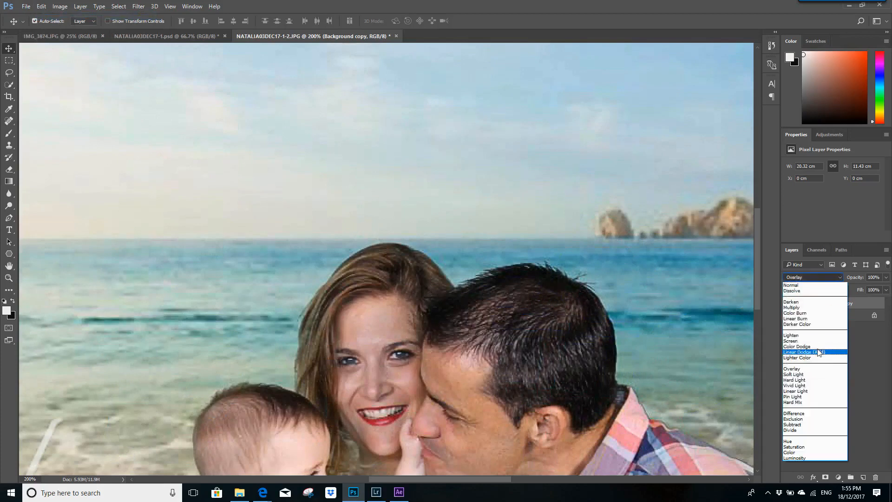
{"action": "left_click", "coordinate": [813, 375]}
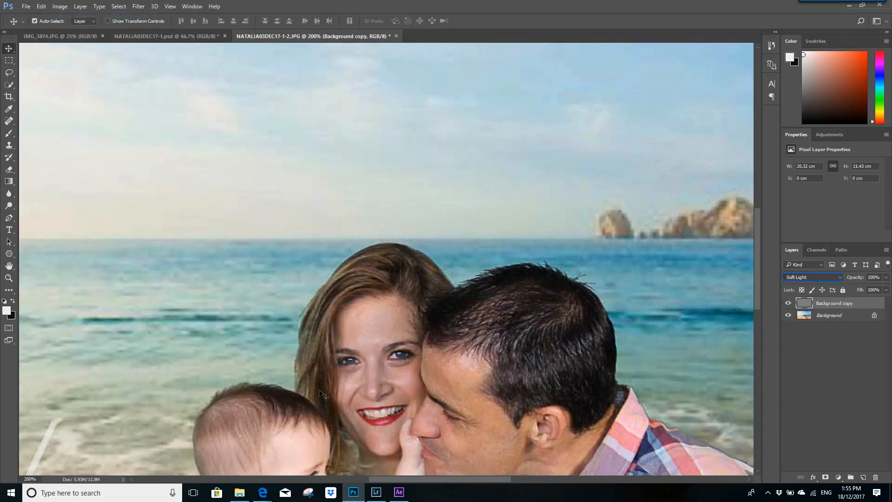
{"action": "left_click", "coordinate": [839, 278]}
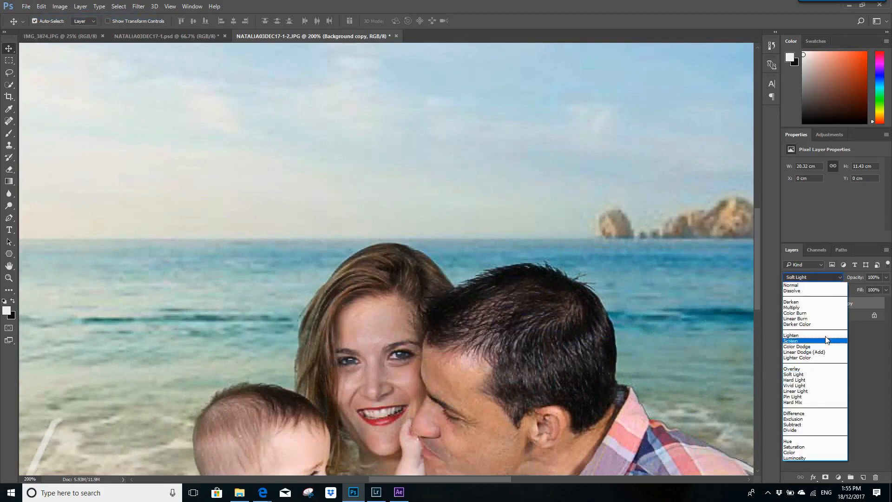
{"action": "left_click", "coordinate": [814, 385]}
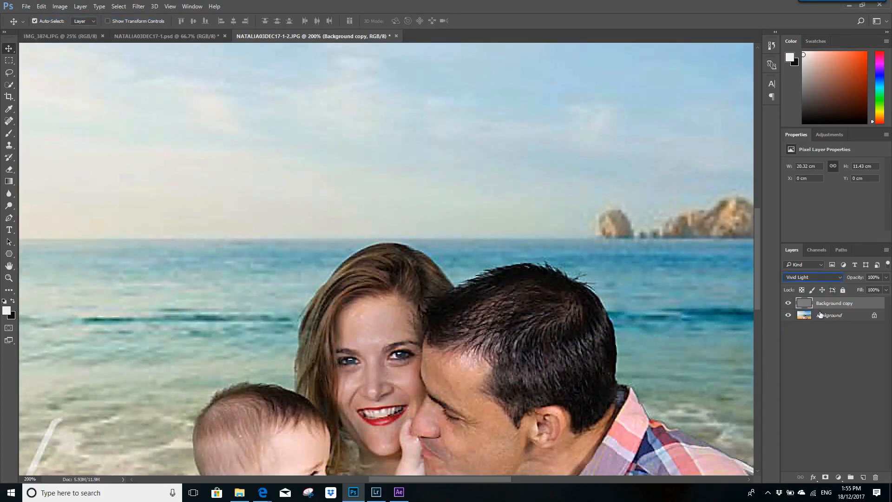
- Set the high-pass layer's blend mode to Soft Light and check the sharpening on the family and the whole photo
{"action": "left_click", "coordinate": [842, 278]}
{"action": "left_click", "coordinate": [831, 374]}
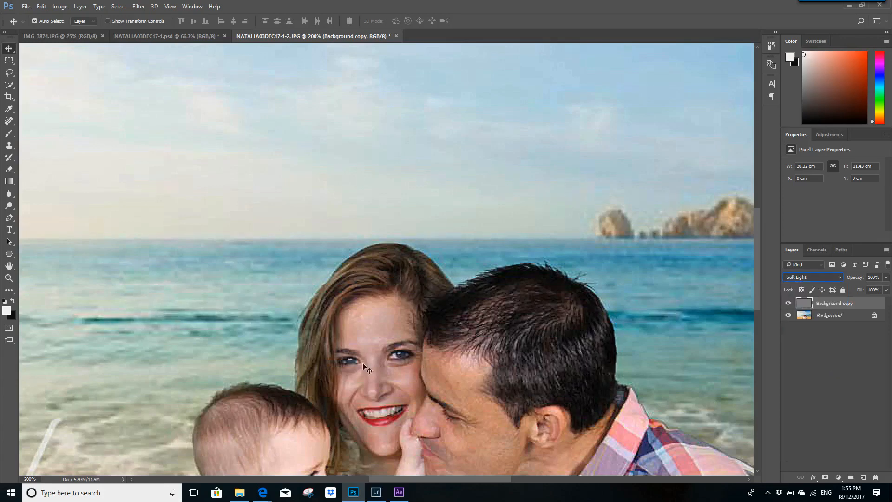
{"action": "left_click_drag", "start_coordinate": [760, 256], "coordinate": [771, 311]}
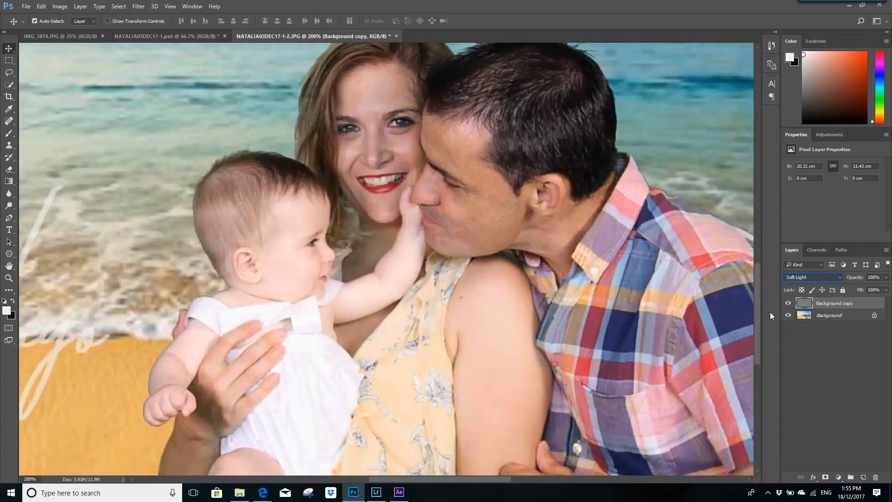
{"action": "left_click", "coordinate": [170, 7]}
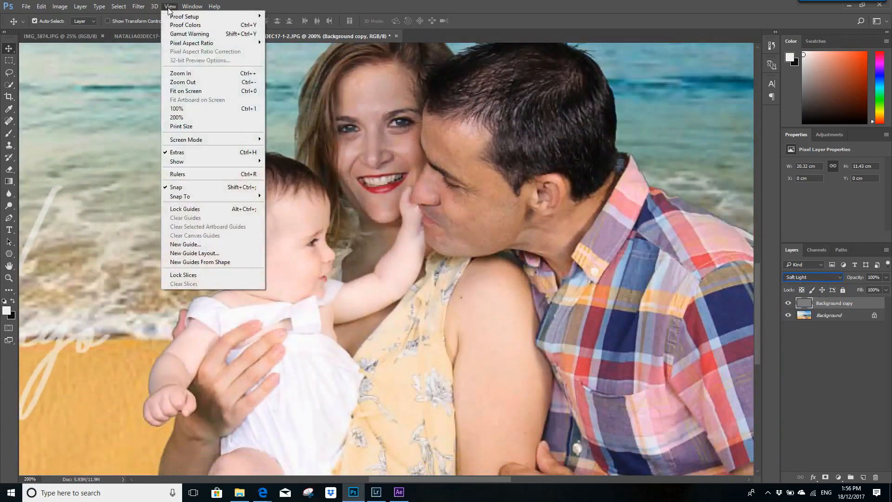
{"action": "left_click", "coordinate": [207, 84]}
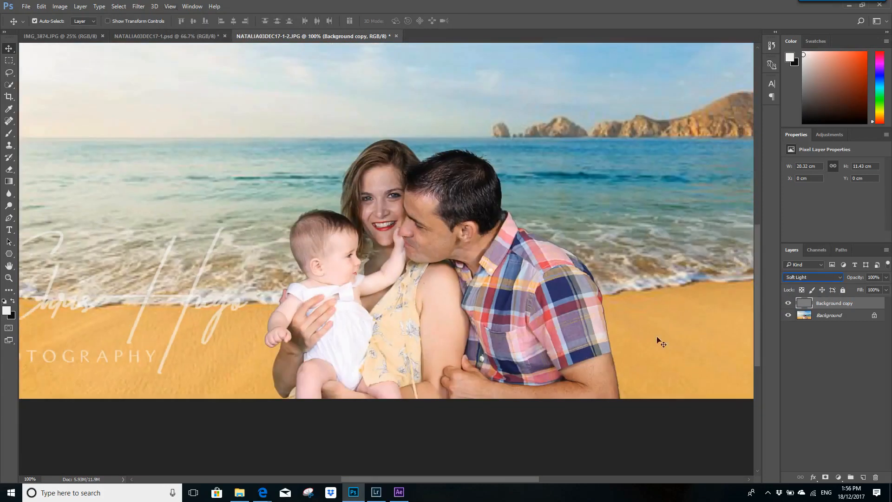
{"action": "left_click_drag", "start_coordinate": [759, 309], "coordinate": [752, 275]}
{"action": "left_click", "coordinate": [170, 7]}
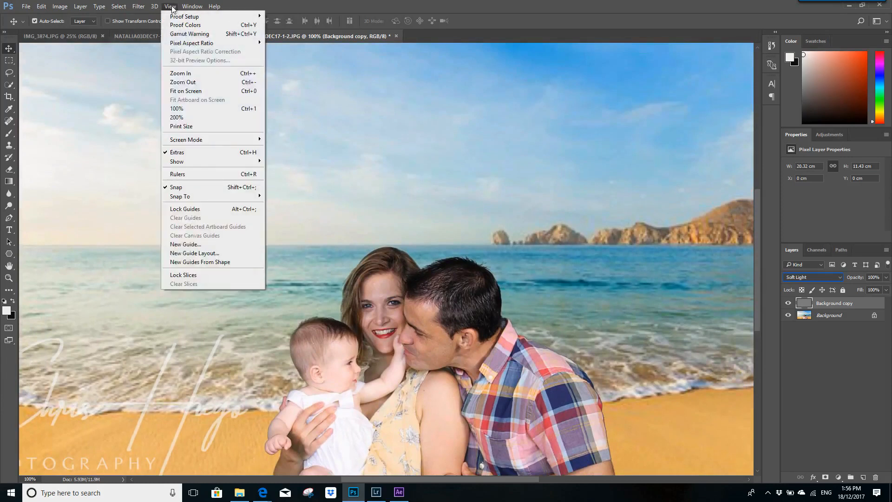
{"action": "left_click", "coordinate": [207, 83]}
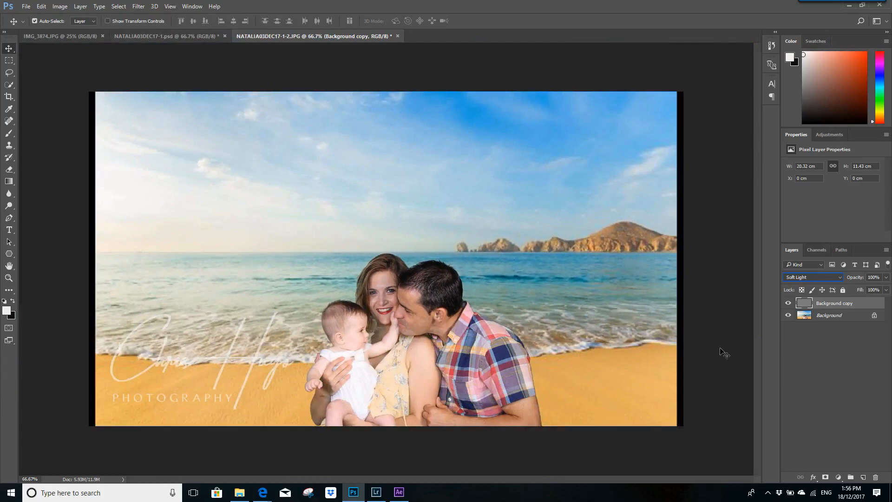
- Save the sharpened beach photo as a JPEG at quality 8, appending "soft light filter" to its file name
{"action": "left_click", "coordinate": [31, 6]}
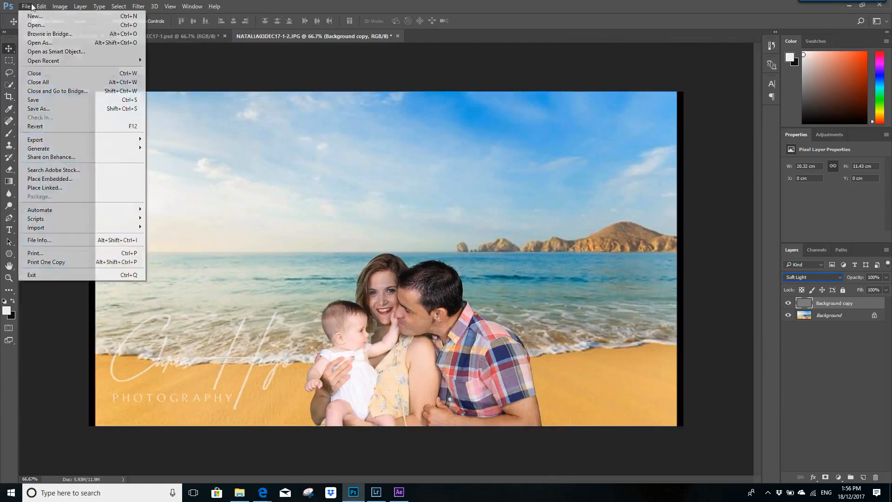
{"action": "left_click", "coordinate": [69, 108]}
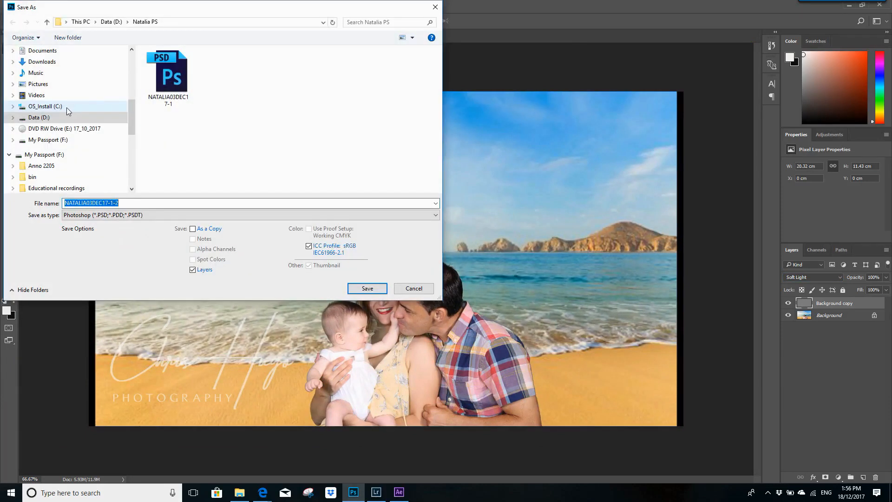
{"action": "left_click", "coordinate": [436, 215]}
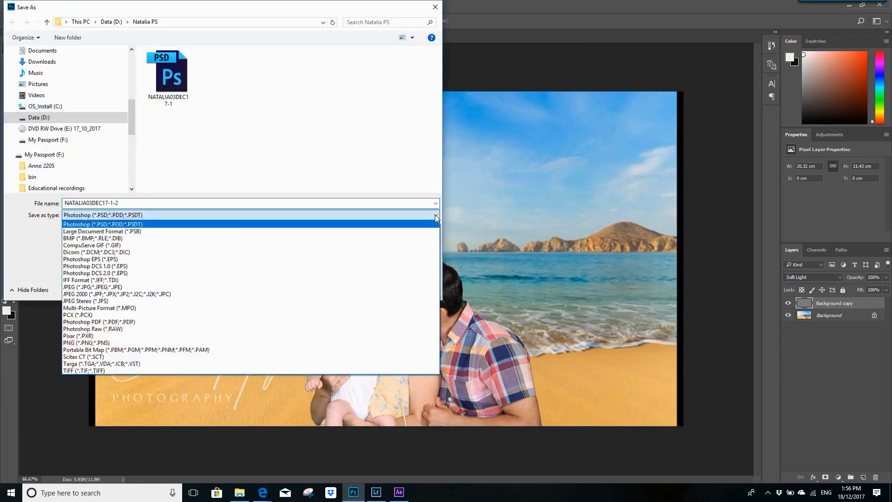
{"action": "left_click", "coordinate": [132, 287]}
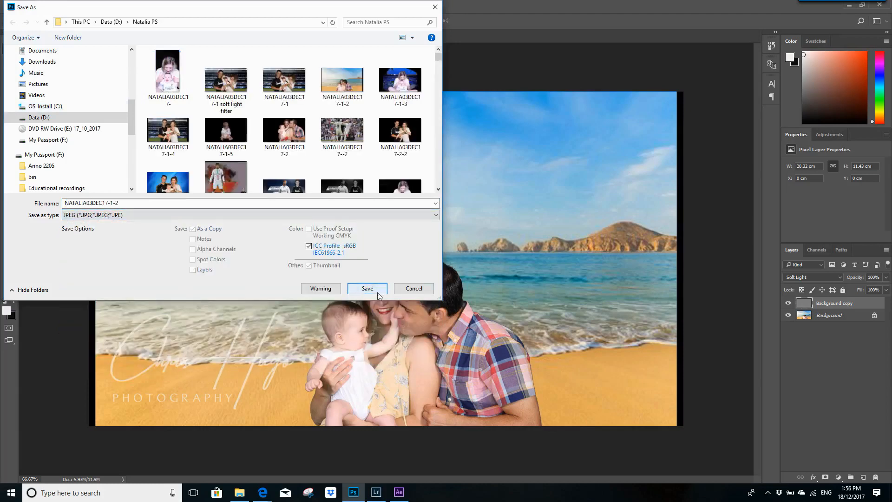
{"action": "left_click", "coordinate": [162, 203]}
{"action": "left_click", "coordinate": [161, 203]}
{"action": "type", "text": "soft light filter"}
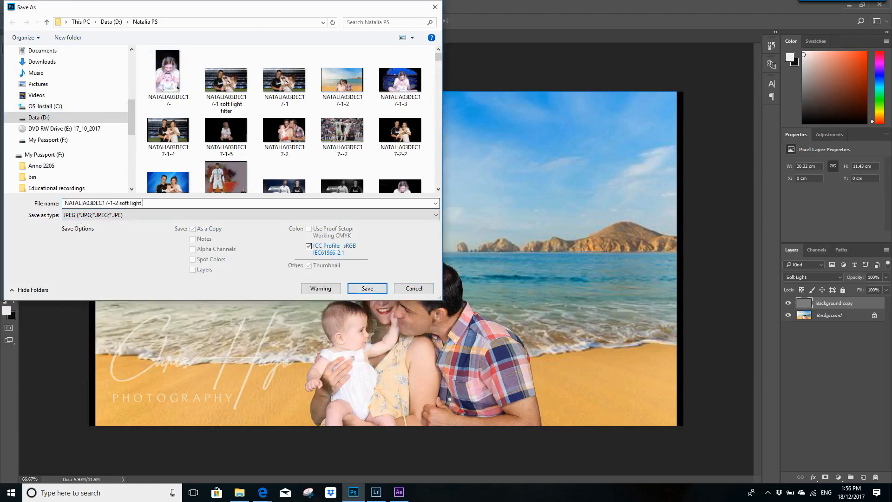
{"action": "left_click", "coordinate": [352, 288]}
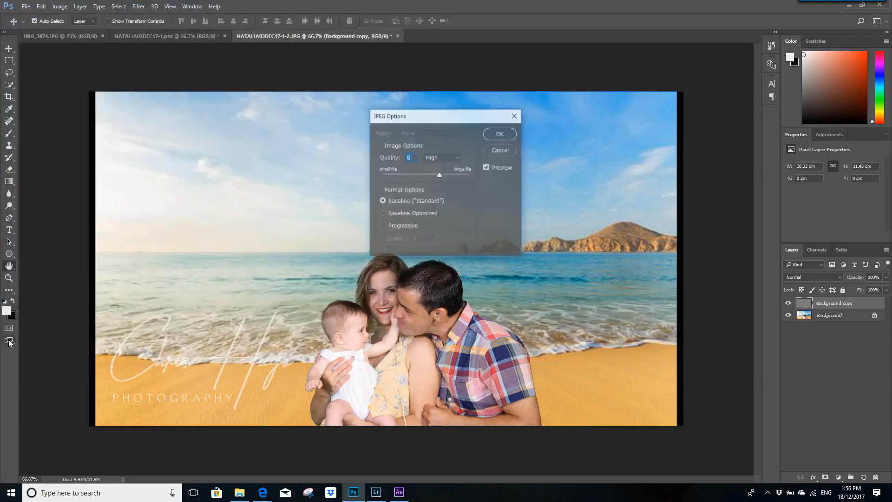
{"action": "left_click", "coordinate": [502, 134]}
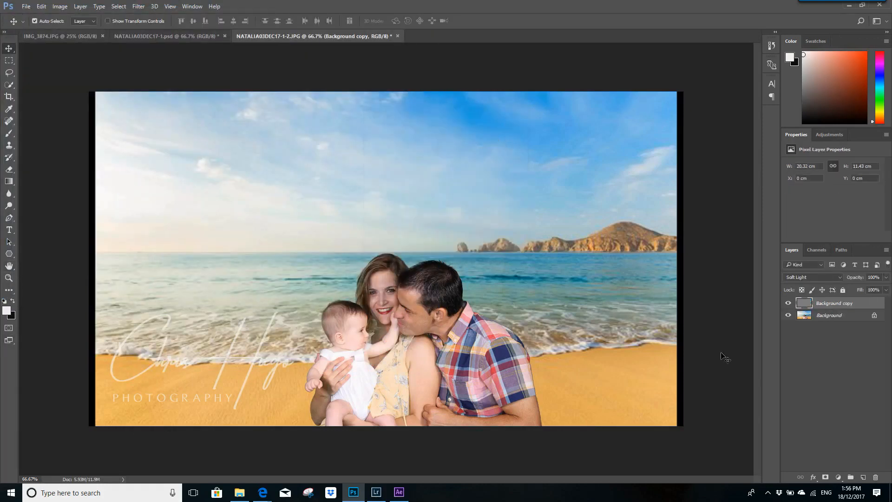
- Switch to File Explorer and compare the original beach photo with its soft light filter version in the Photos viewer
{"action": "left_click", "coordinate": [239, 493]}
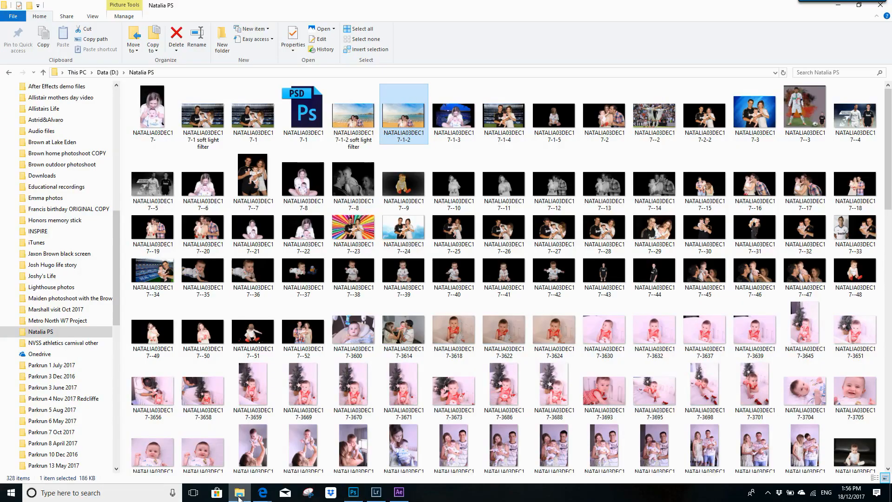
{"action": "double_click", "coordinate": [416, 130]}
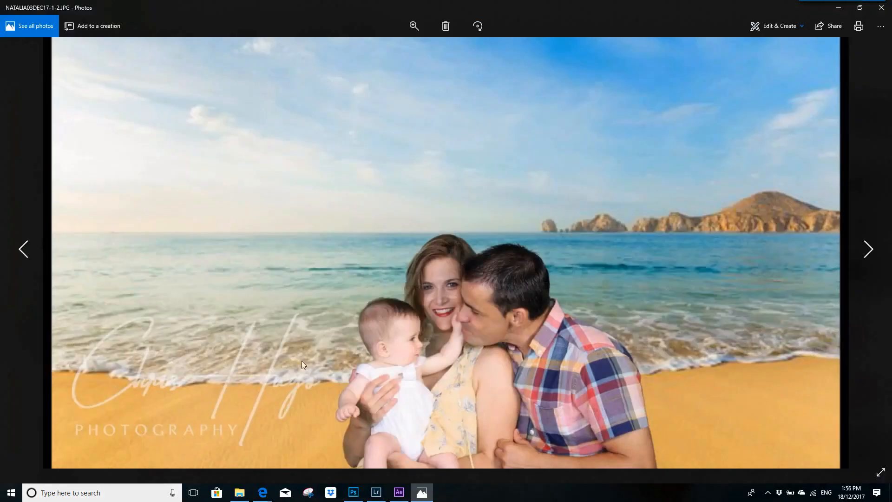
{"action": "left_click", "coordinate": [15, 248]}
{"action": "left_click", "coordinate": [868, 250]}
{"action": "left_click", "coordinate": [24, 253]}
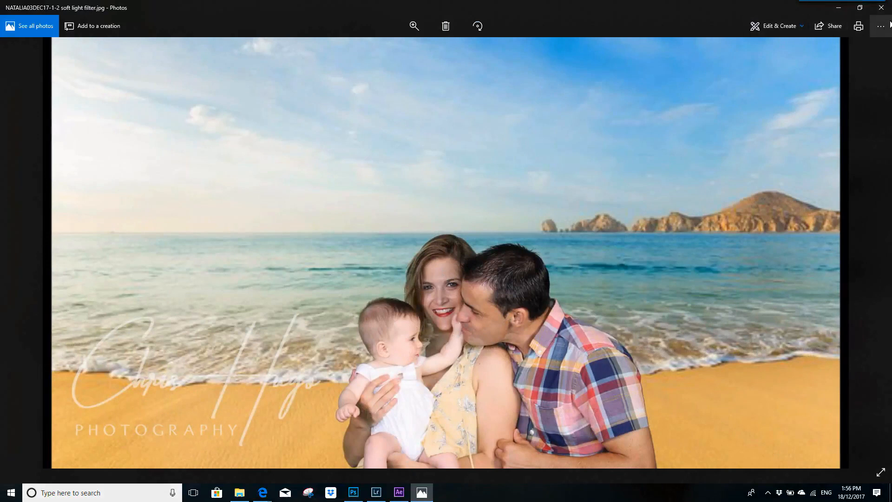
{"action": "left_click", "coordinate": [881, 8]}
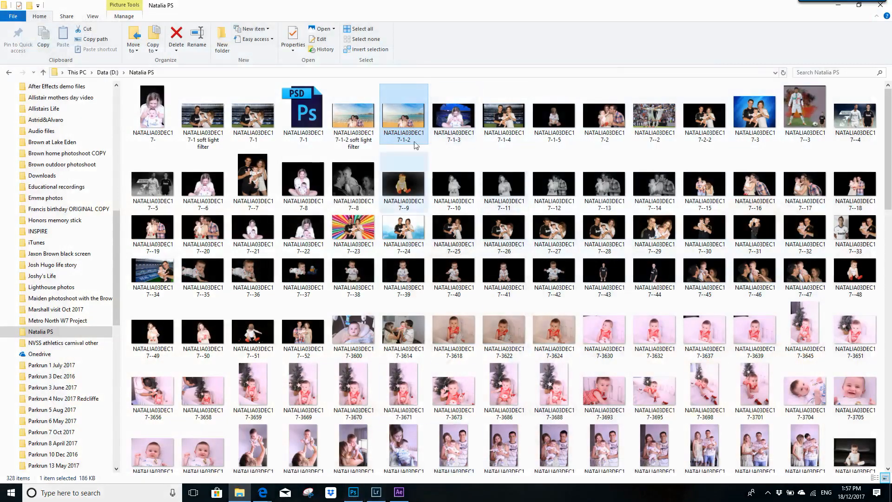
- Browse the folder's other edited family photos in the Photos viewer, starting from the mother-and-baby stadium picture
{"action": "double_click", "coordinate": [454, 114]}
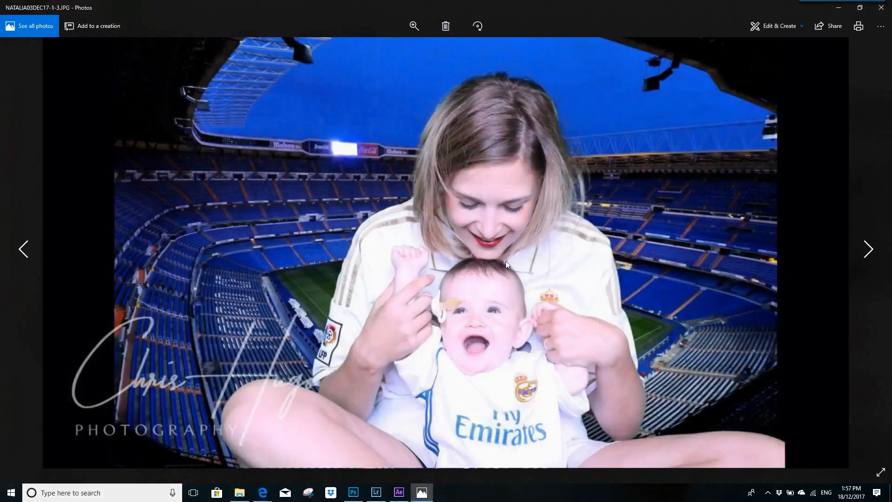
{"action": "left_click", "coordinate": [868, 250]}
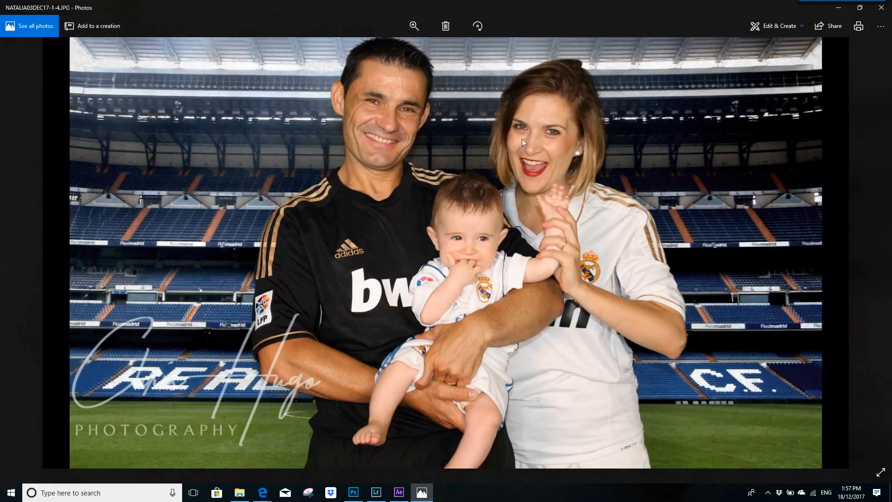
{"action": "left_click", "coordinate": [868, 250]}
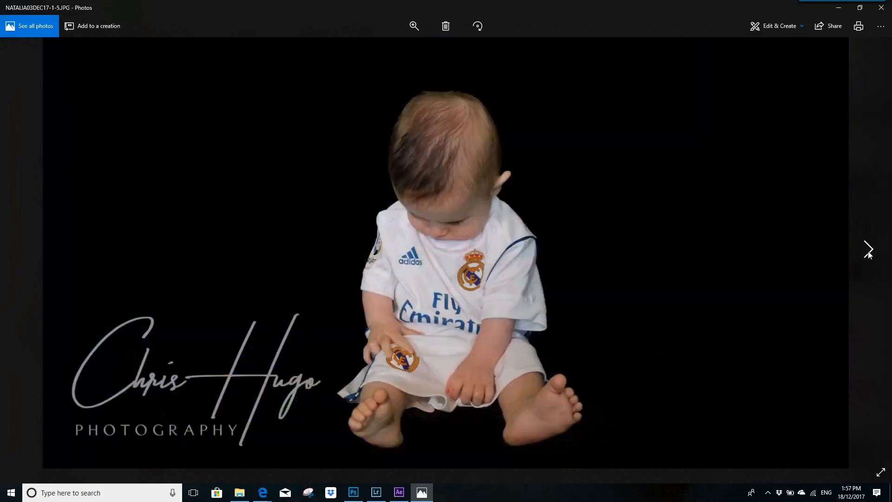
{"action": "left_click", "coordinate": [868, 250]}
{"action": "left_click", "coordinate": [868, 250]}
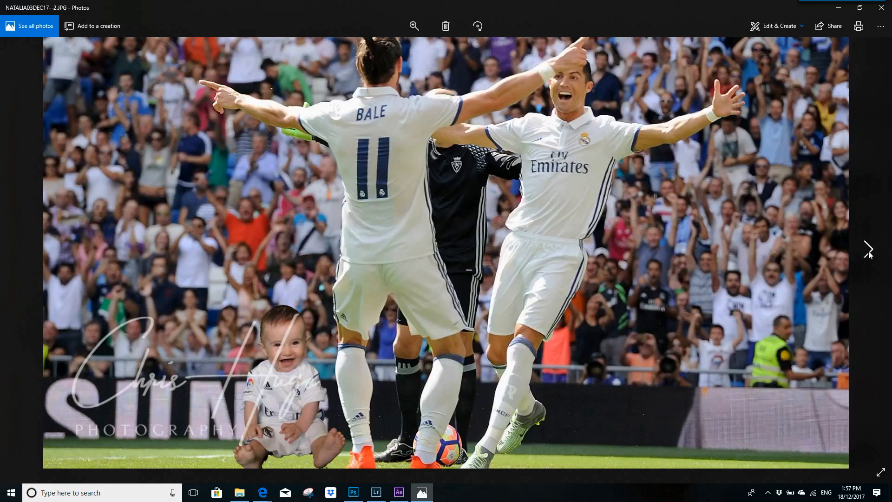
{"action": "left_click", "coordinate": [868, 250]}
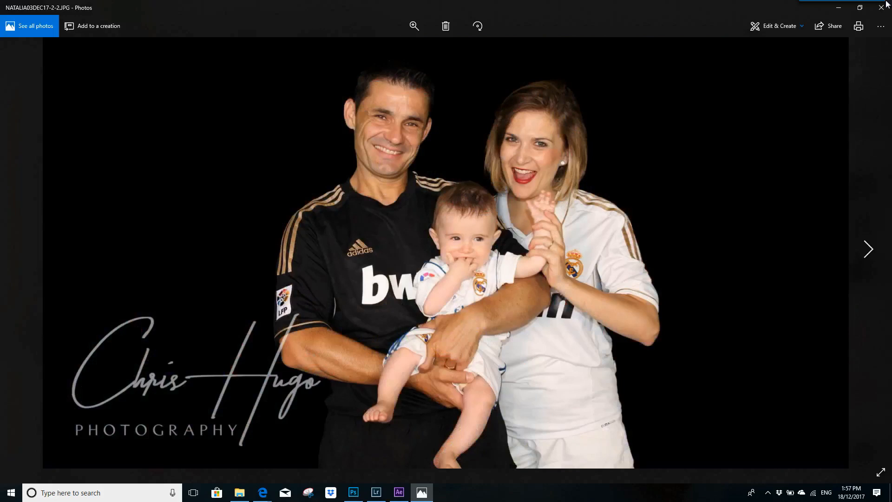
{"action": "left_click", "coordinate": [882, 7]}
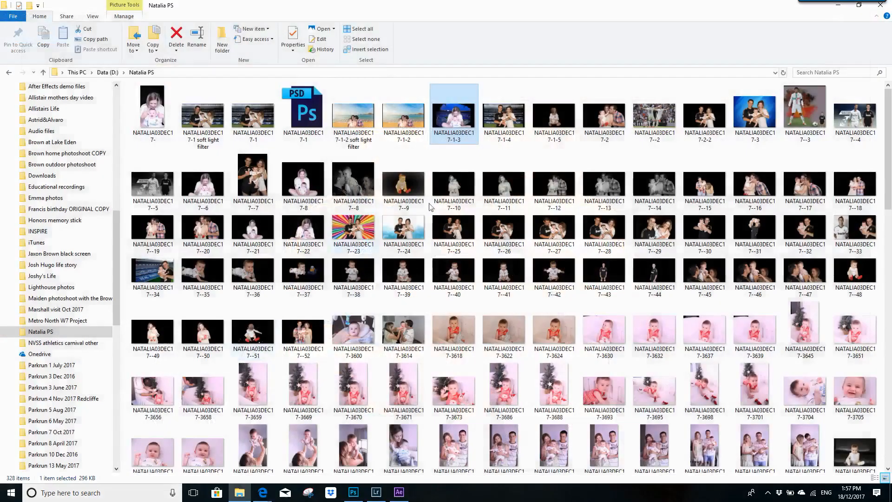
- Switch to Photoshop and open the mother-and-baby stadium photo whose file name ends in "1-3"
{"action": "left_click", "coordinate": [353, 491]}
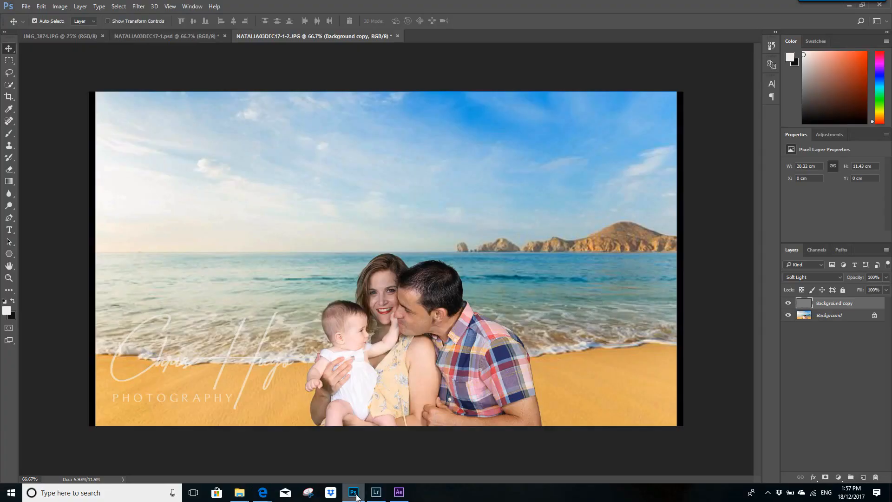
{"action": "left_click", "coordinate": [27, 6]}
{"action": "left_click", "coordinate": [33, 26]}
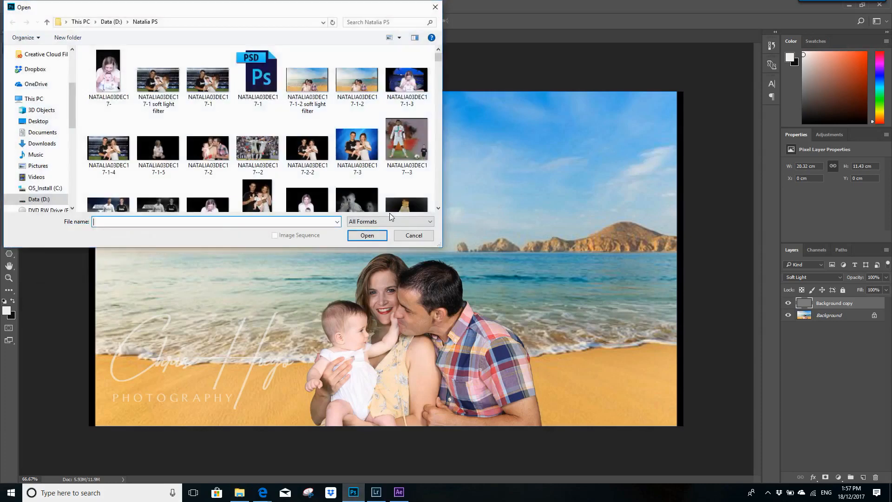
{"action": "left_click", "coordinate": [403, 85]}
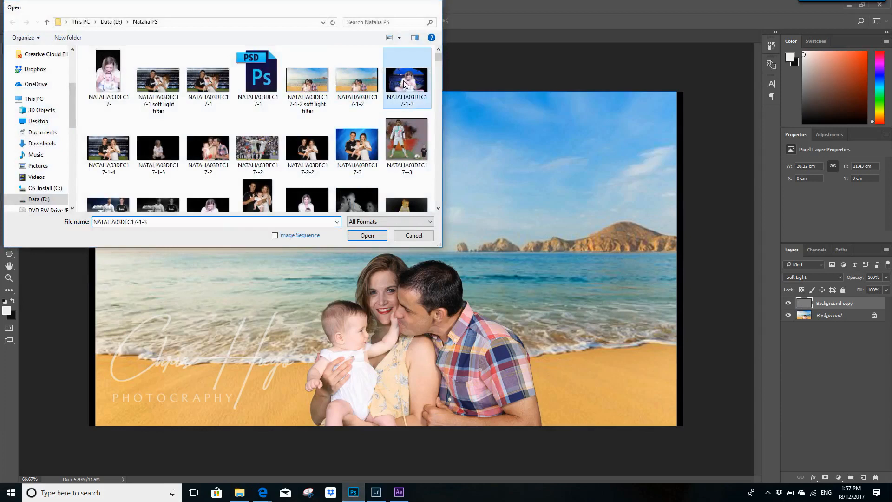
{"action": "double_click", "coordinate": [403, 84]}
- Duplicate the mother-and-baby photo's Background layer as "Background copy" in the same document
{"action": "right_click", "coordinate": [833, 305]}
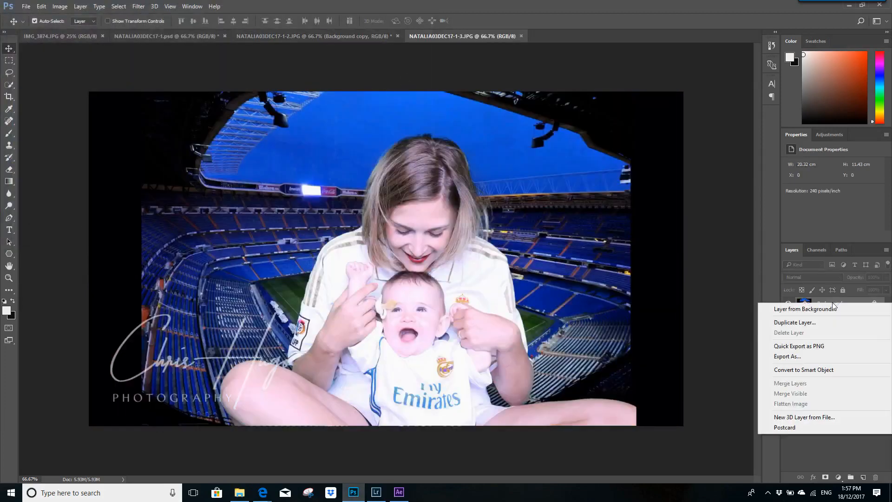
{"action": "left_click", "coordinate": [828, 322]}
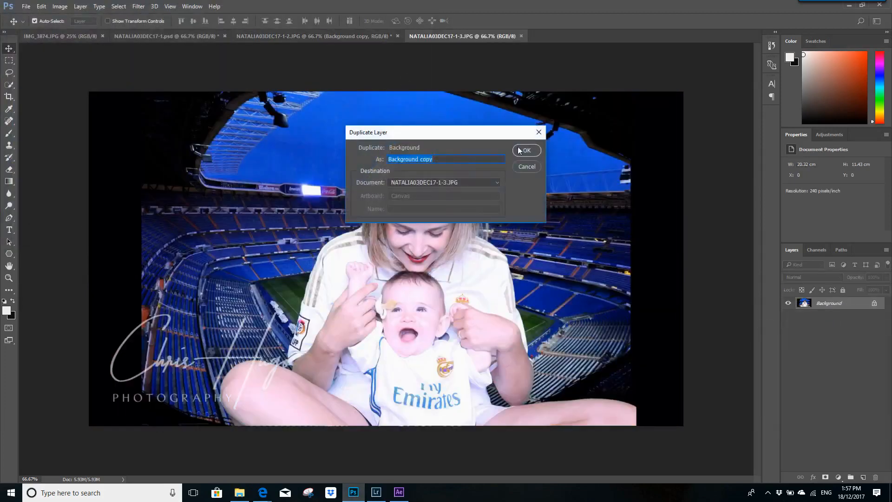
{"action": "left_click", "coordinate": [522, 150]}
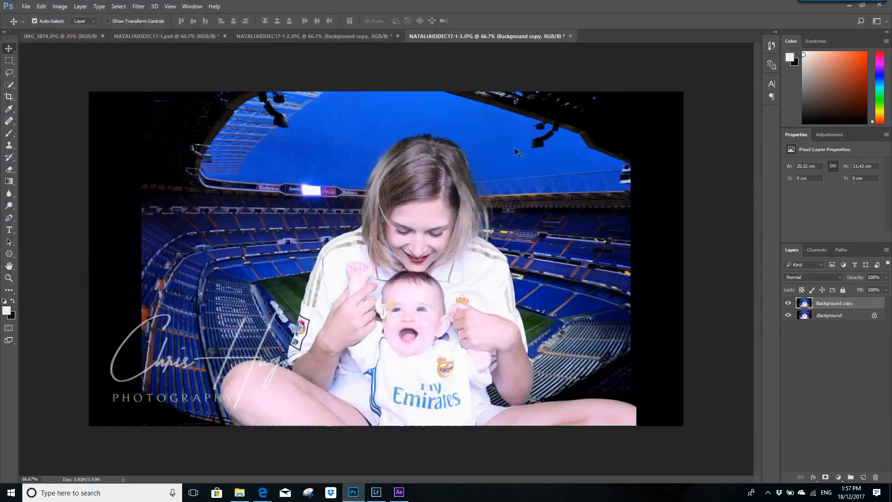
- Apply a High Pass filter with a 1.2-pixel radius to the duplicate layer and set its blend mode to Soft Light
{"action": "left_click", "coordinate": [139, 6]}
{"action": "mouse_move", "coordinate": [251, 188]}
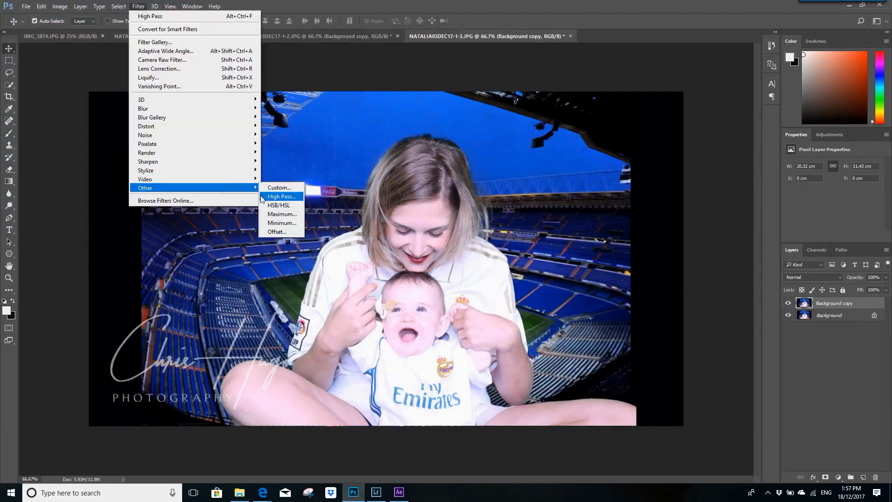
{"action": "left_click", "coordinate": [273, 196]}
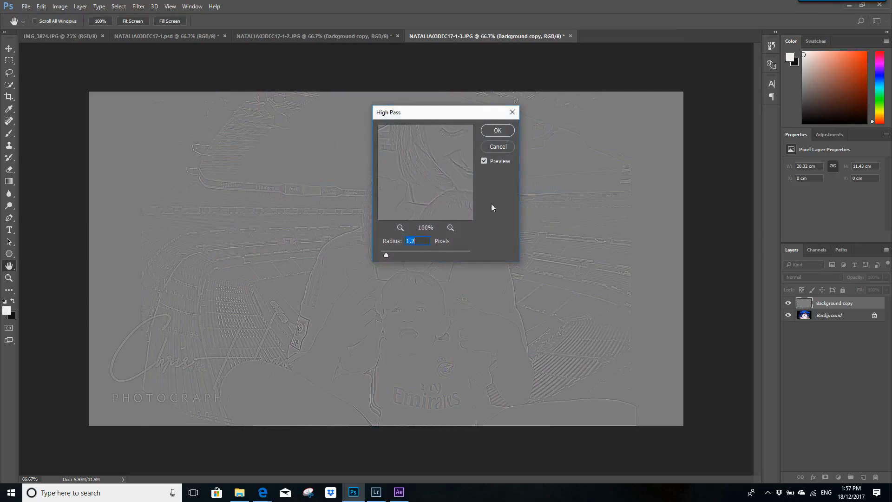
{"action": "left_click", "coordinate": [497, 132]}
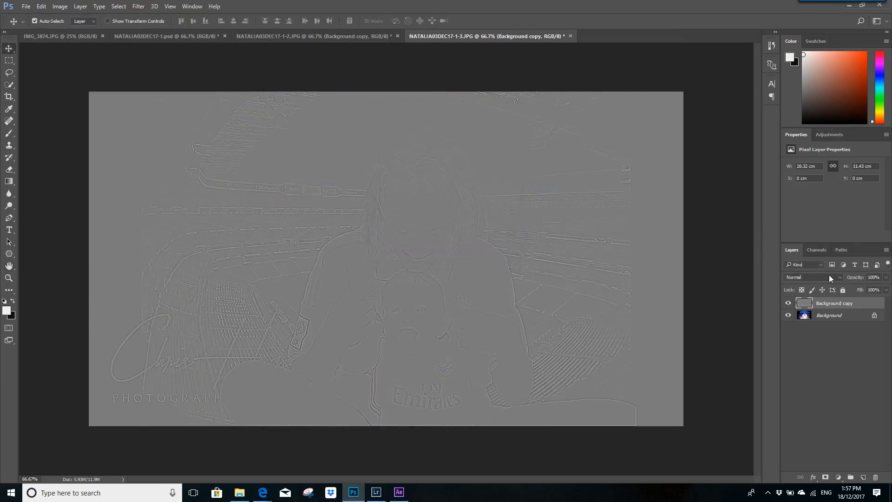
{"action": "left_click", "coordinate": [842, 278]}
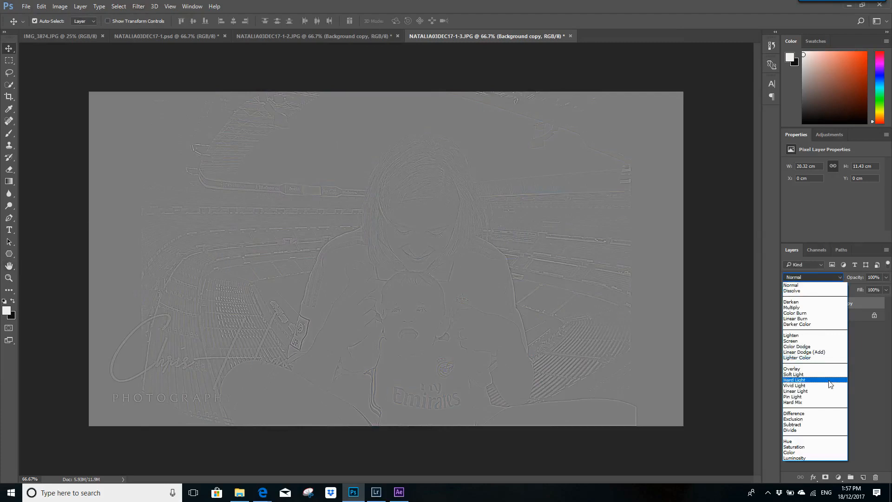
{"action": "left_click", "coordinate": [827, 375]}
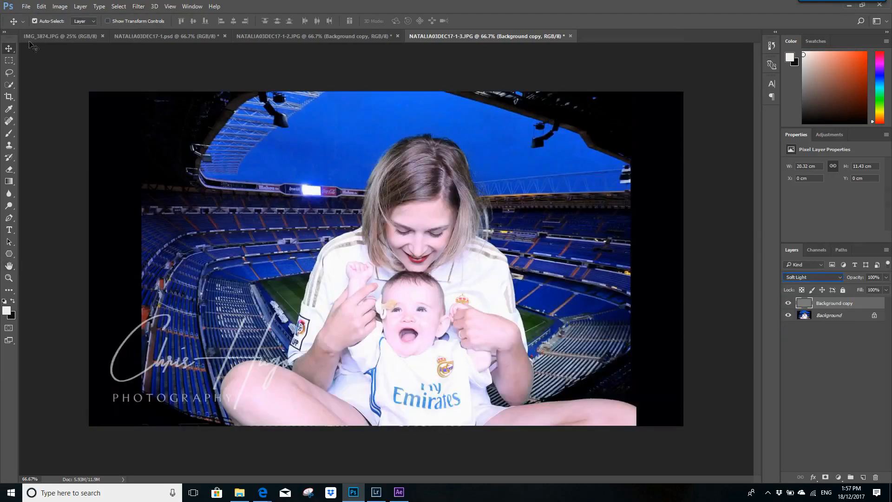
- Save the sharpened mother-and-baby photo as a JPEG at quality 8, keeping its file name and replacing the existing file
{"action": "left_click", "coordinate": [26, 6]}
{"action": "left_click", "coordinate": [63, 108]}
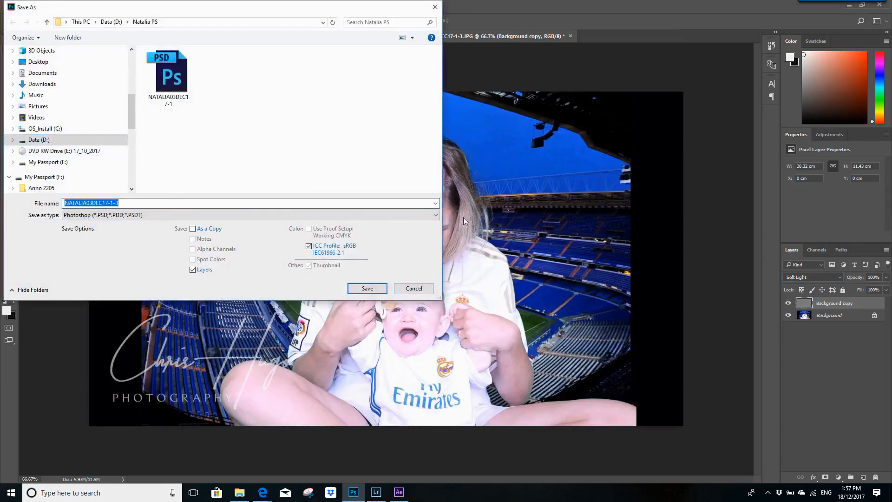
{"action": "left_click", "coordinate": [437, 216]}
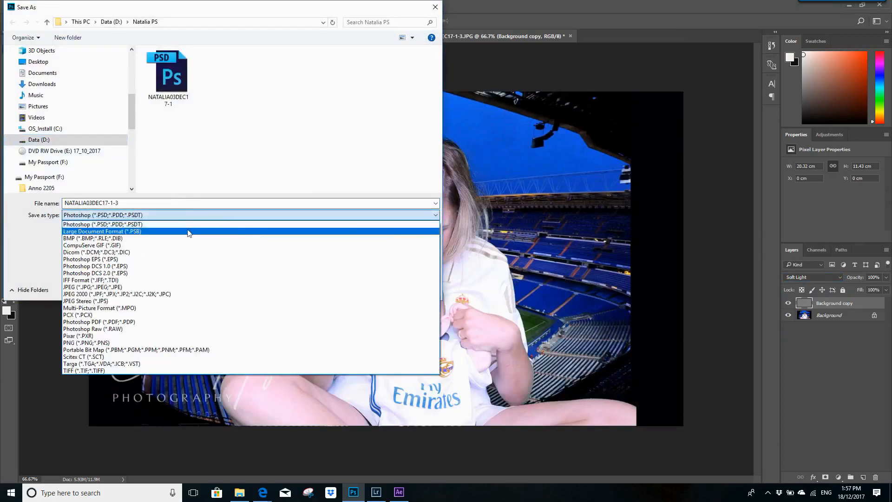
{"action": "left_click", "coordinate": [123, 287]}
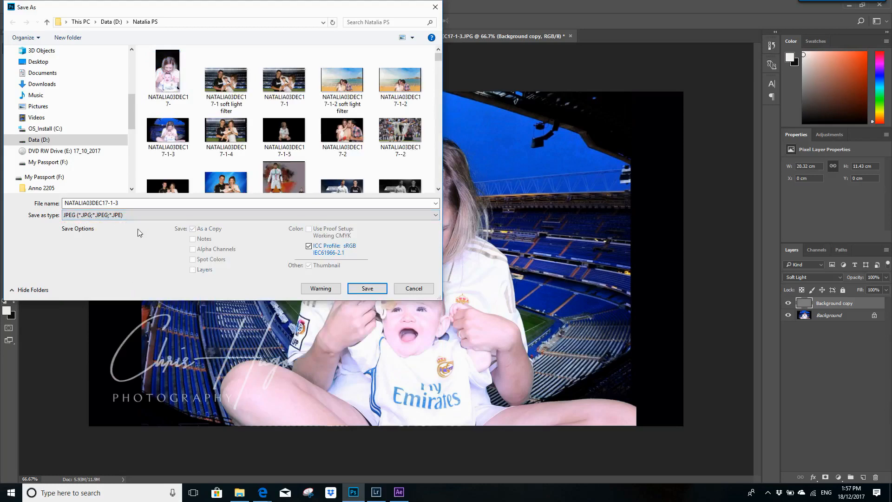
{"action": "left_click", "coordinate": [367, 288]}
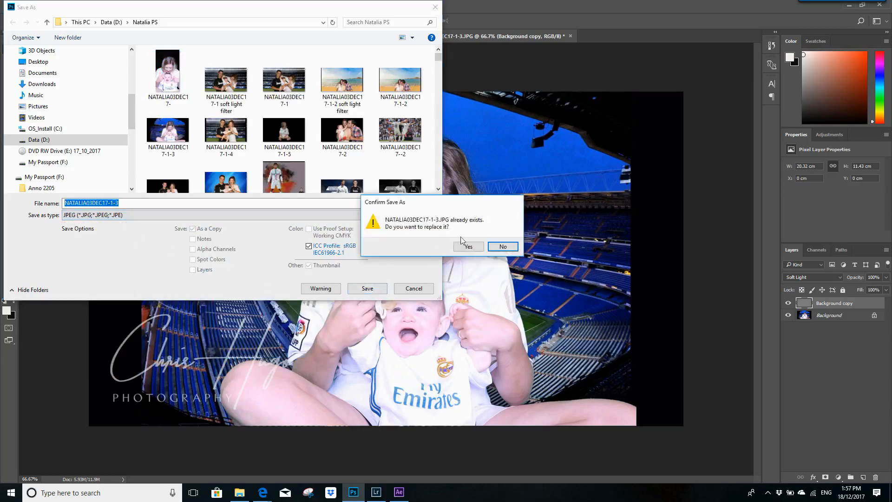
{"action": "left_click", "coordinate": [503, 246]}
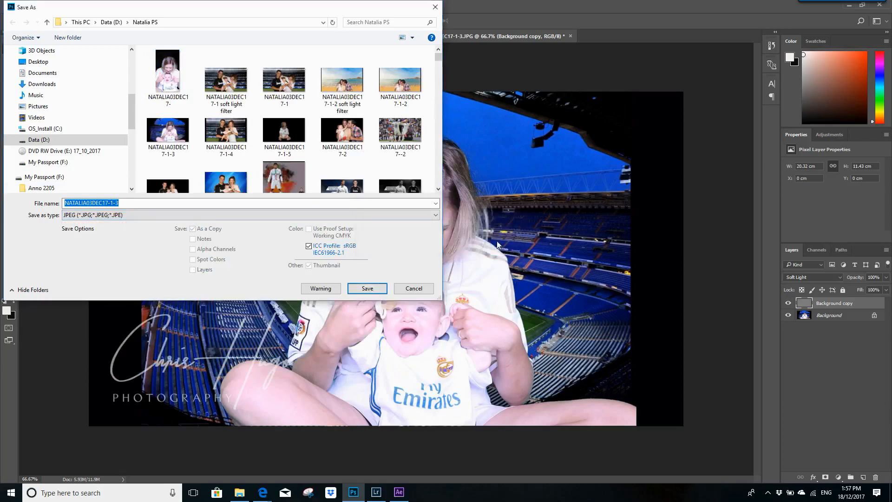
{"action": "left_click", "coordinate": [374, 289]}
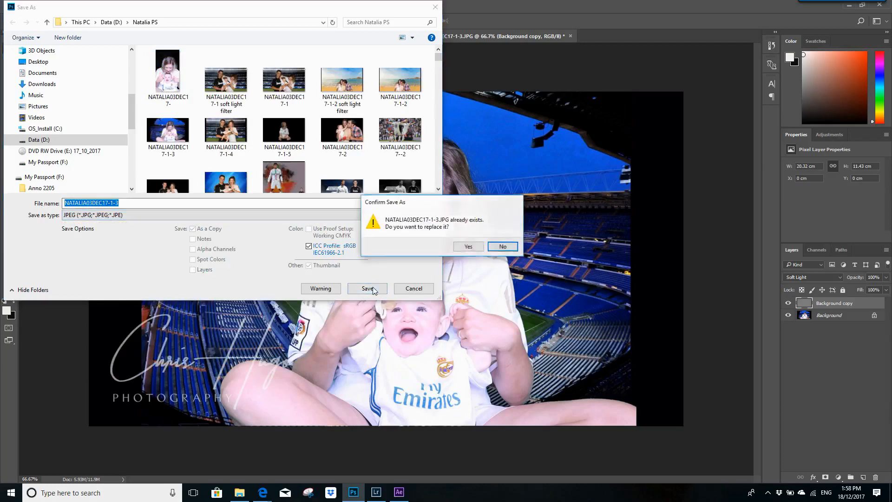
{"action": "left_click", "coordinate": [466, 246]}
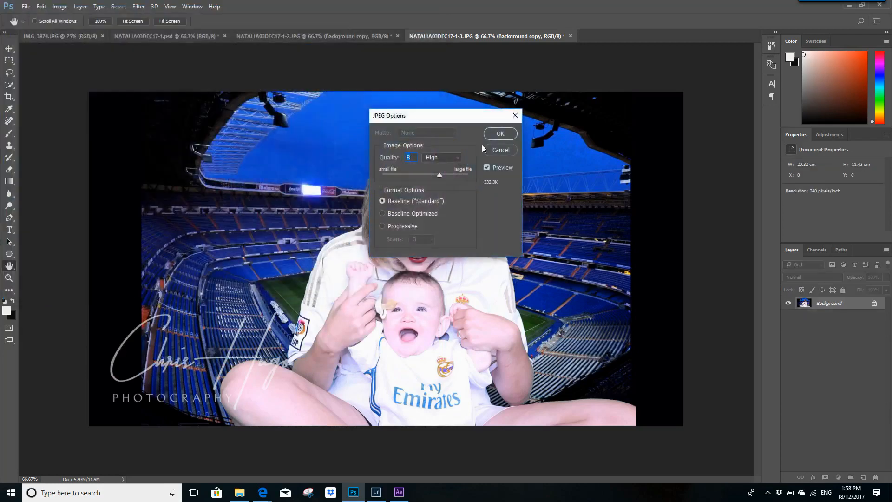
{"action": "left_click", "coordinate": [501, 133]}
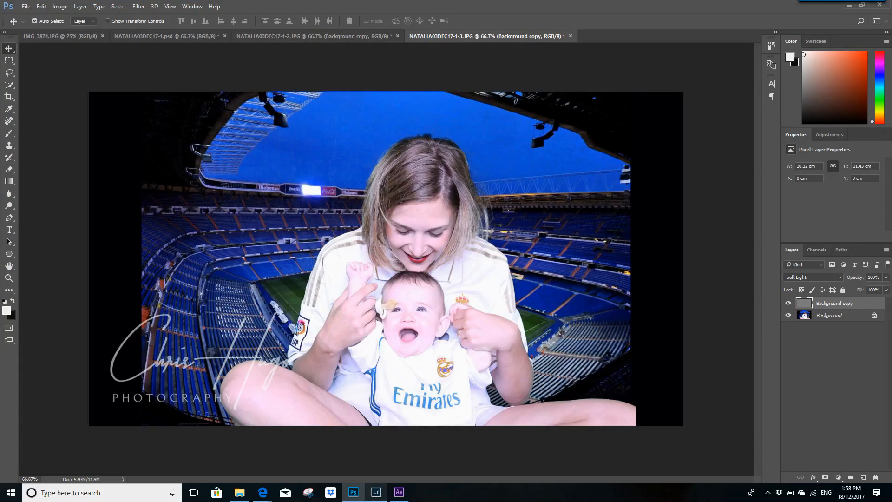
- Open the family stadium photo whose file name ends in "1-4" and duplicate its Background layer
{"action": "left_click", "coordinate": [30, 7]}
{"action": "left_click", "coordinate": [32, 25]}
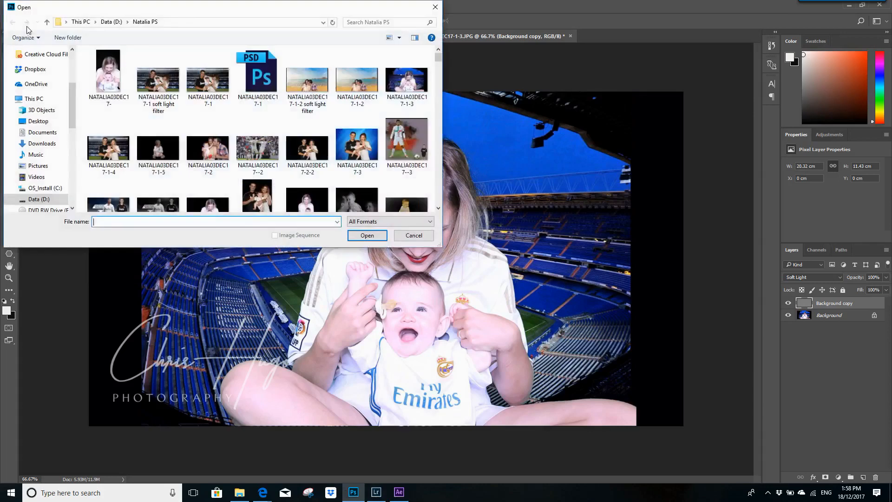
{"action": "double_click", "coordinate": [116, 153]}
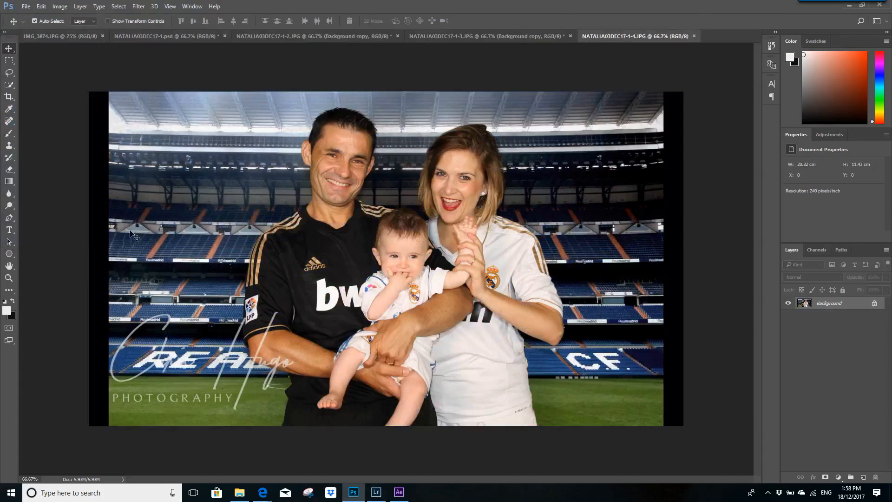
{"action": "right_click", "coordinate": [820, 309]}
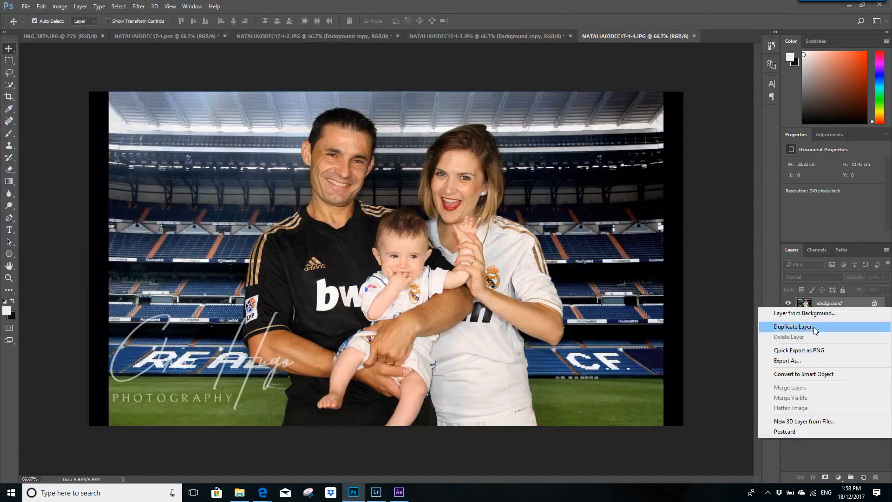
{"action": "left_click", "coordinate": [816, 327]}
{"action": "left_click", "coordinate": [531, 154]}
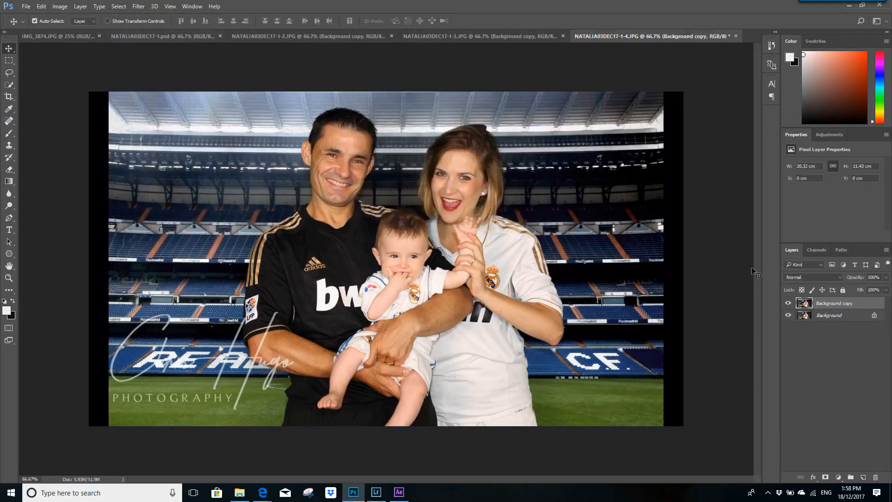
- Try the Soft Light, Hard Light, Overlay and Linear Light blend modes on the family photo's duplicate layer
{"action": "left_click", "coordinate": [835, 277]}
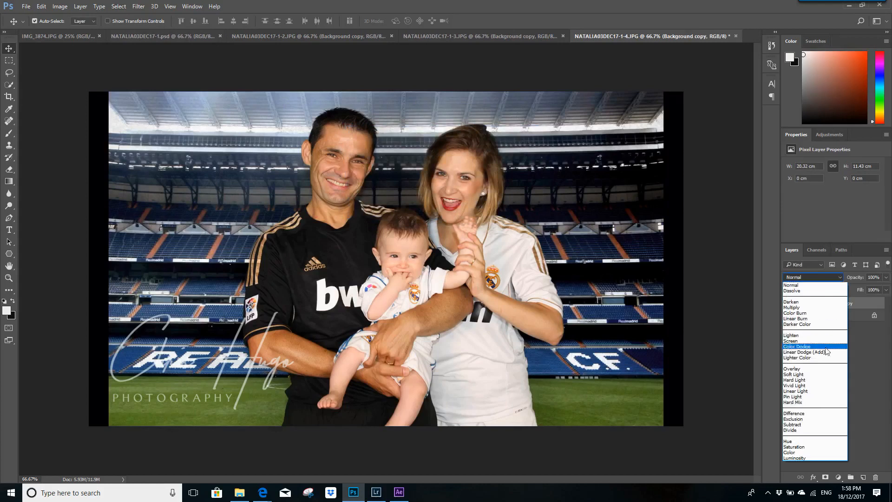
{"action": "left_click", "coordinate": [825, 377]}
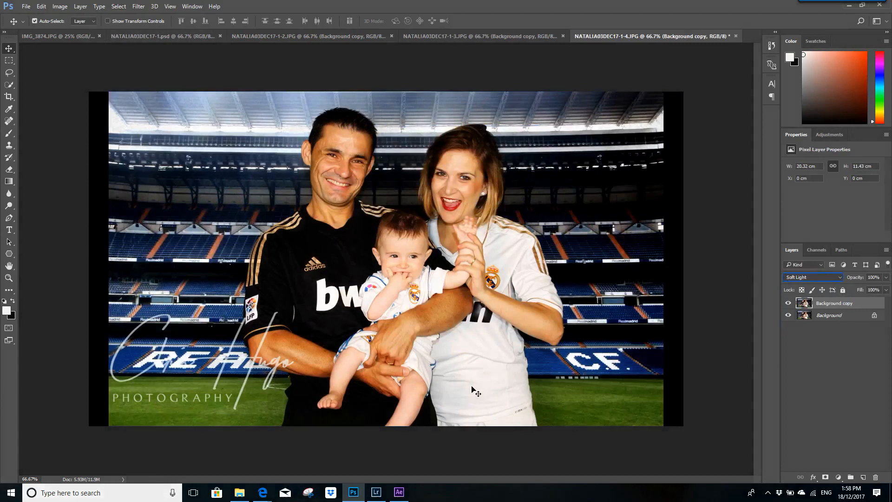
{"action": "left_click", "coordinate": [841, 280]}
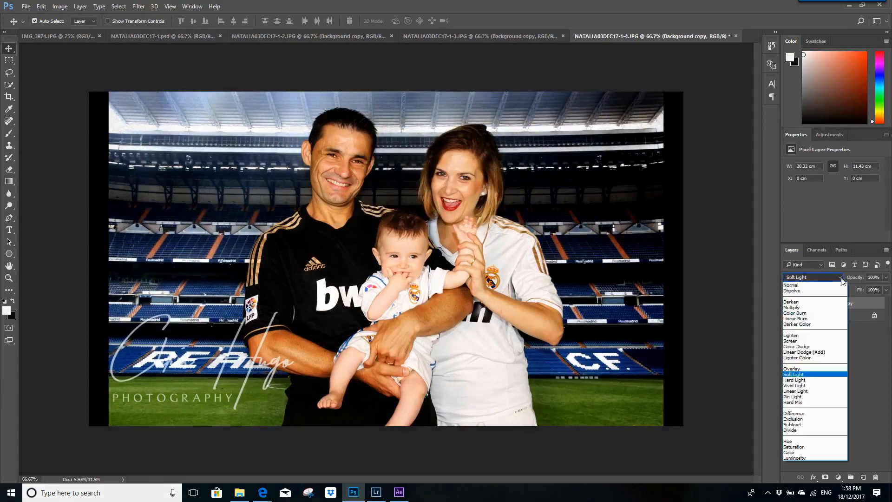
{"action": "left_click", "coordinate": [831, 385]}
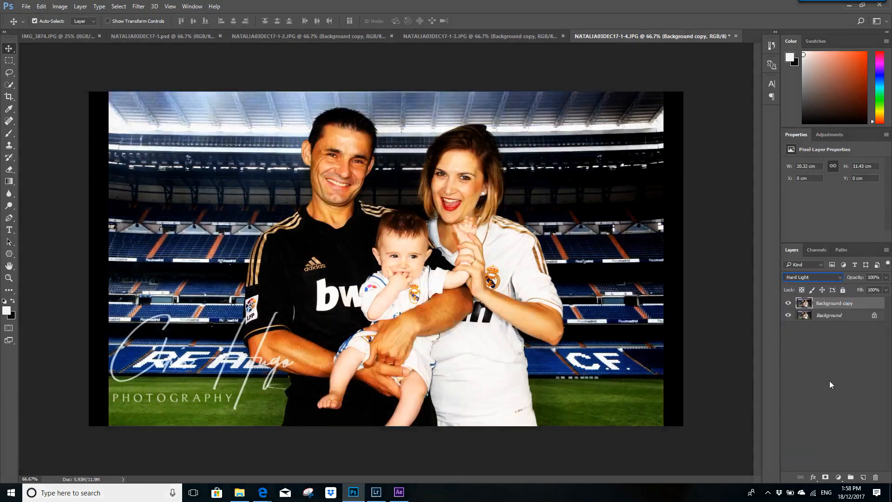
{"action": "left_click", "coordinate": [839, 277]}
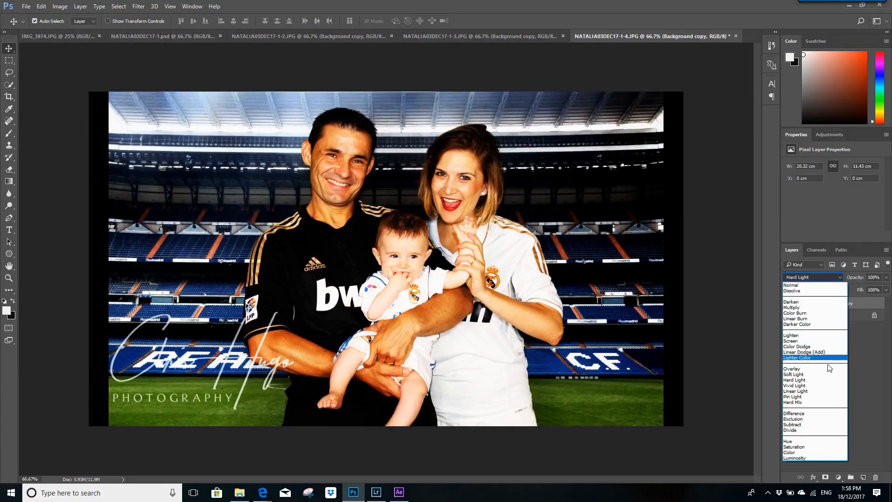
{"action": "left_click", "coordinate": [824, 370]}
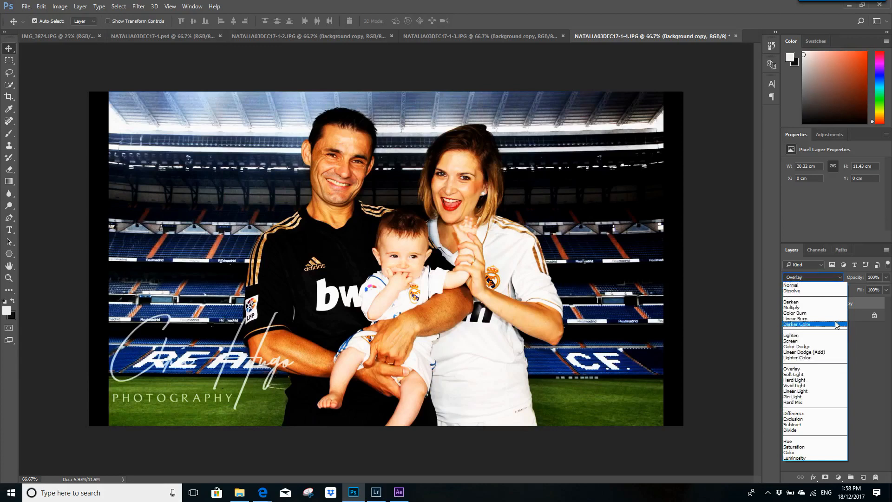
{"action": "left_click", "coordinate": [820, 390]}
- Try Lighten and Lighter Color on the duplicate layer, and set its blend mode to Soft Light
{"action": "left_click", "coordinate": [837, 277]}
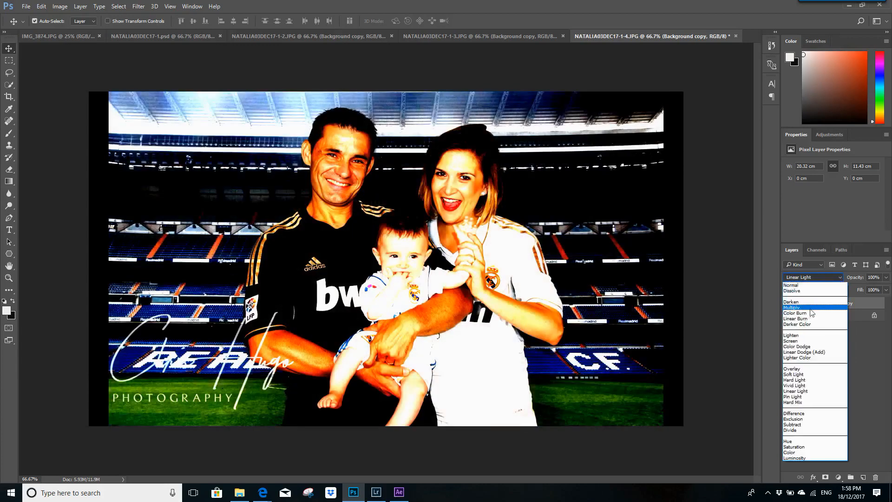
{"action": "left_click", "coordinate": [807, 336]}
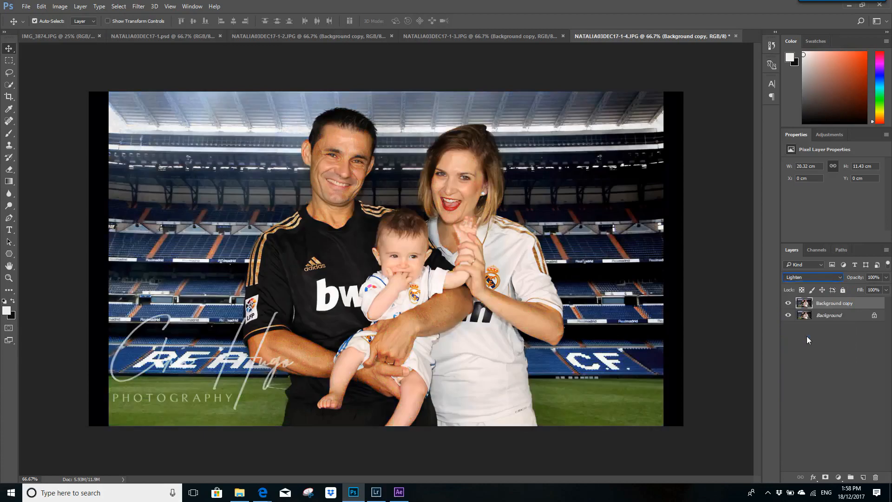
{"action": "left_click", "coordinate": [842, 277]}
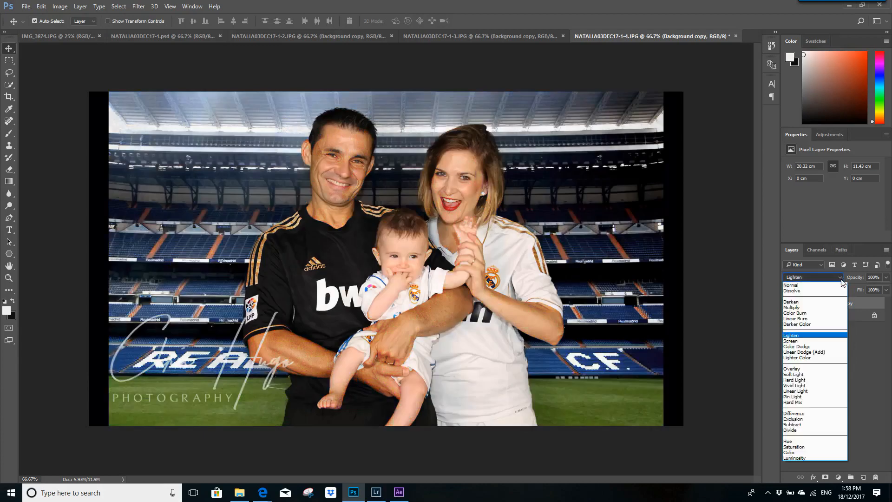
{"action": "left_click", "coordinate": [820, 358]}
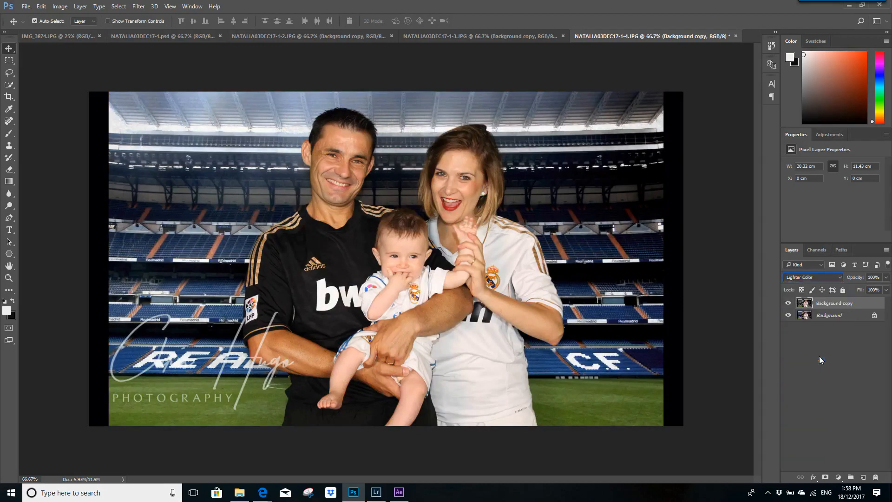
{"action": "left_click", "coordinate": [831, 278]}
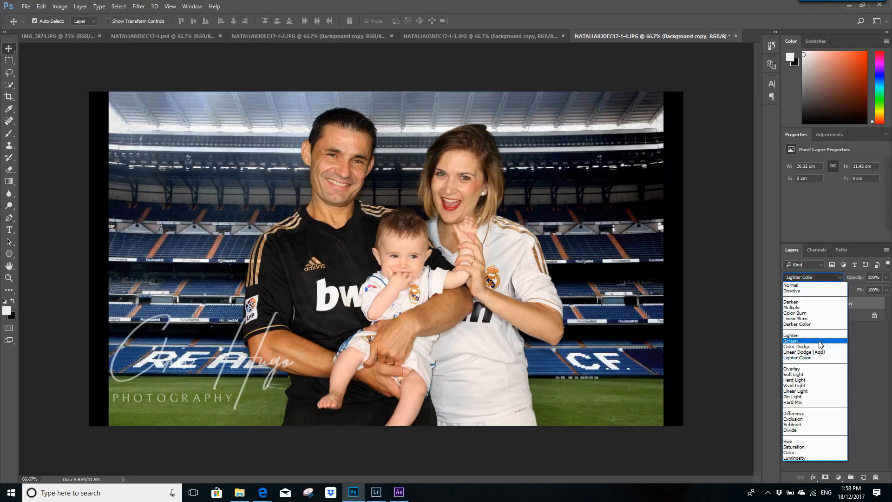
{"action": "left_click", "coordinate": [815, 373]}
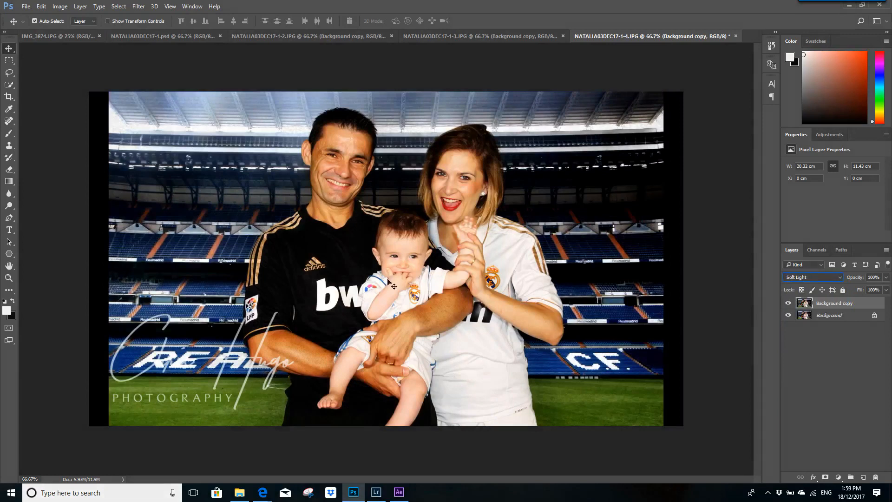
- Try the Lighten blend mode on the family photo's duplicate layer and return it to Soft Light
{"action": "left_click", "coordinate": [841, 277]}
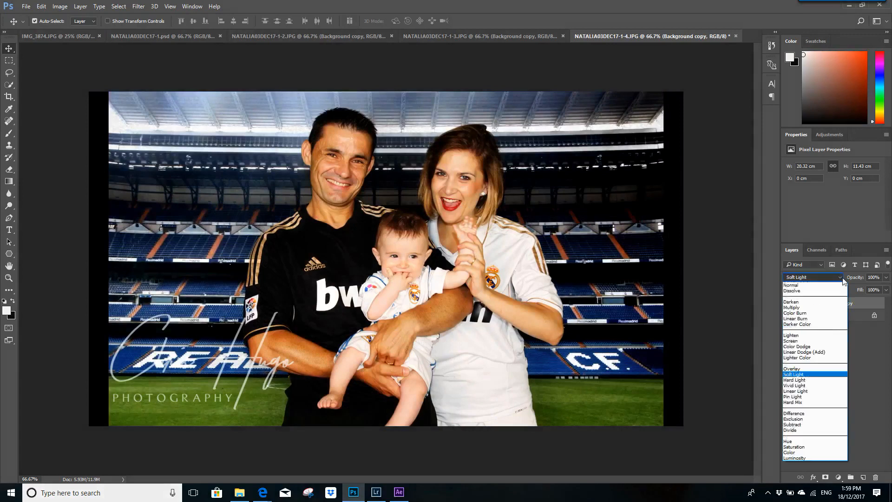
{"action": "left_click", "coordinate": [824, 337]}
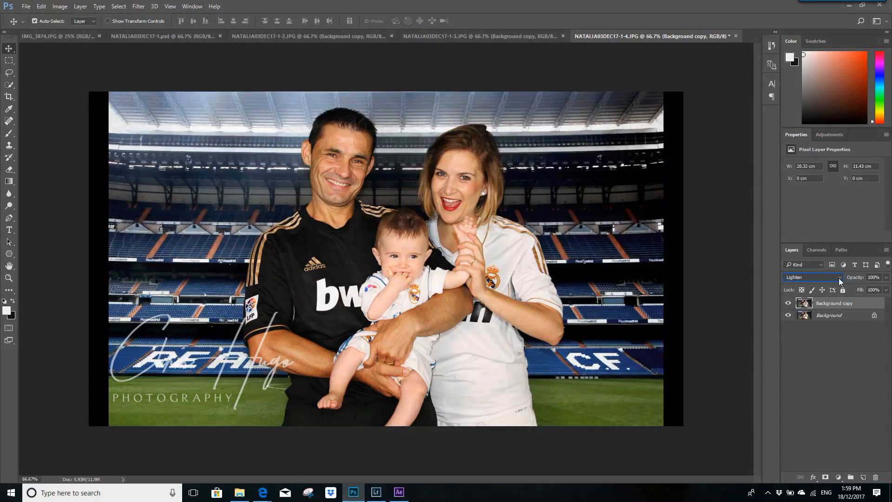
{"action": "left_click", "coordinate": [840, 278]}
{"action": "left_click", "coordinate": [825, 375]}
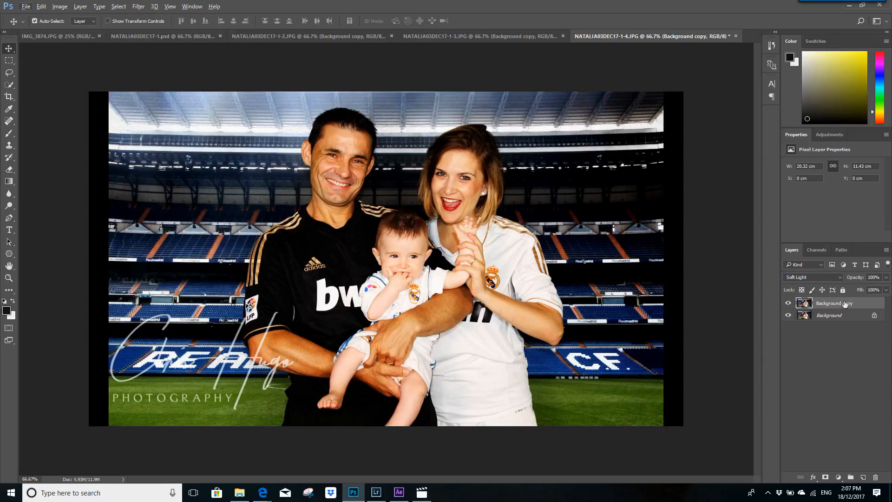
- Add an Exposure adjustment layer above the family photo's duplicate layer
{"action": "left_click", "coordinate": [837, 134]}
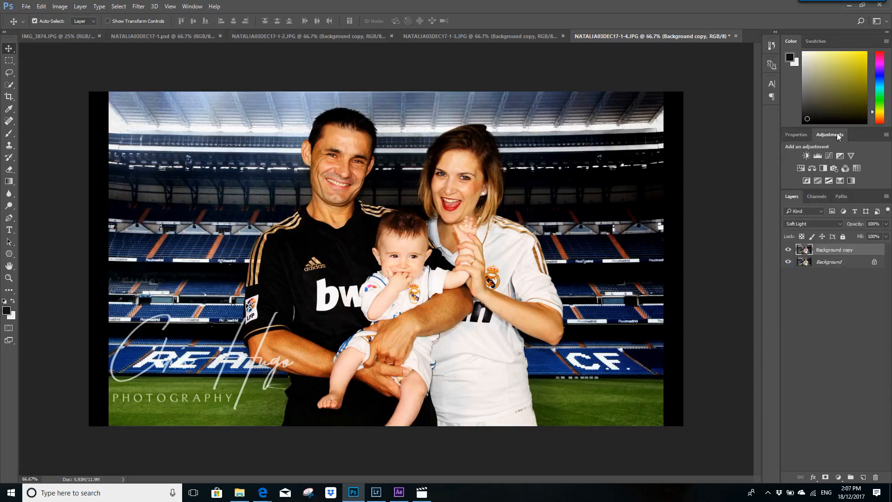
{"action": "left_click", "coordinate": [840, 156]}
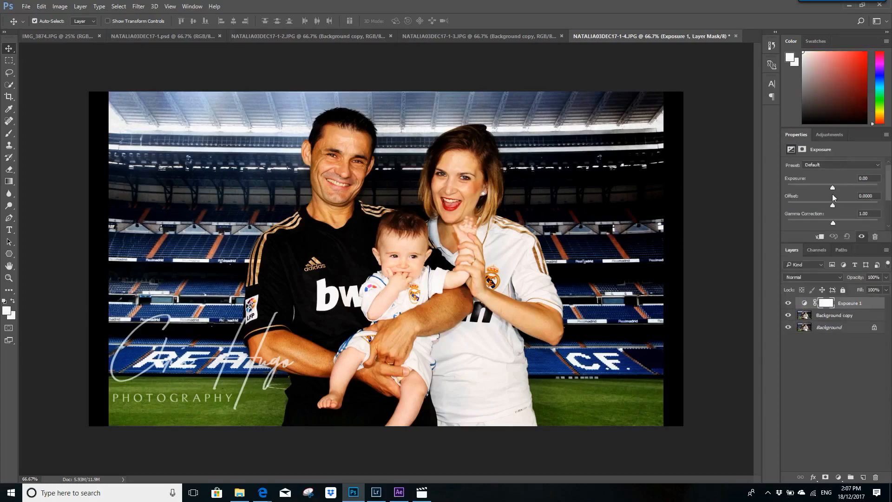
- Try an Offset of about -0.0103 on the Exposure adjustment and undo that change
{"action": "left_click_drag", "start_coordinate": [833, 188], "coordinate": [831, 206]}
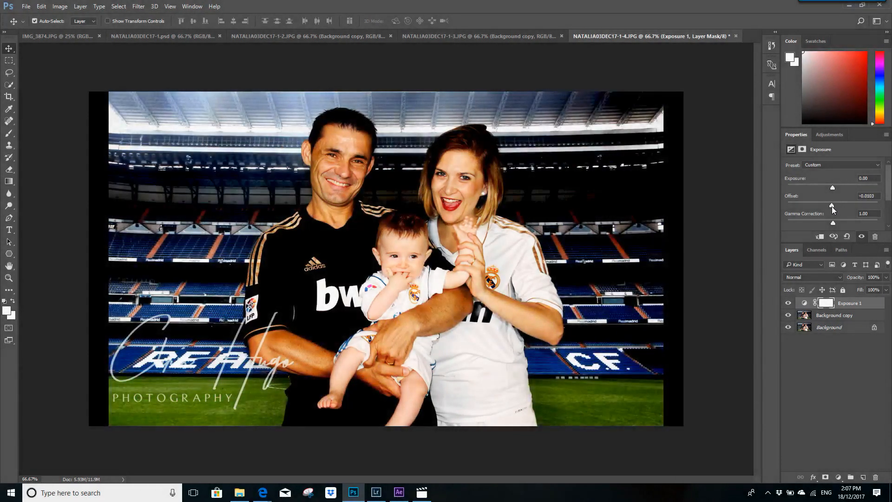
{"action": "left_click", "coordinate": [42, 6]}
{"action": "left_click", "coordinate": [50, 32]}
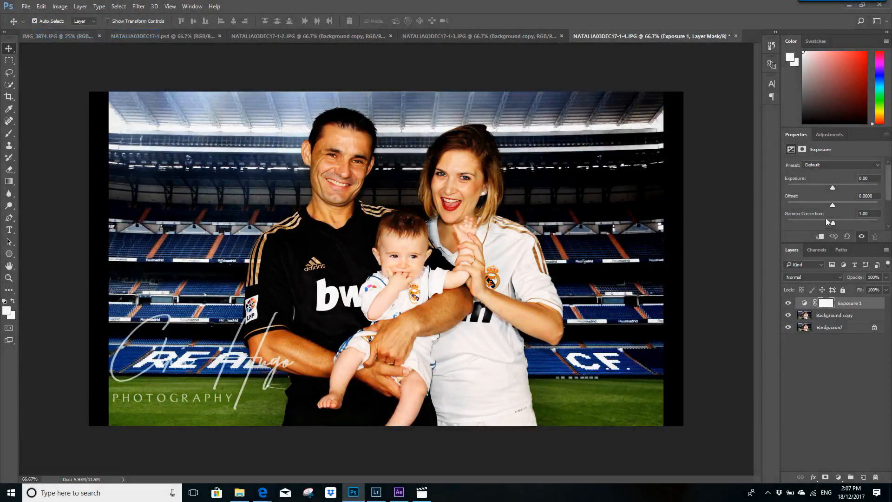
- Brighten the family photo by setting the Exposure adjustment's Gamma Correction to 1.14
{"action": "left_click_drag", "start_coordinate": [832, 224], "coordinate": [821, 225]}
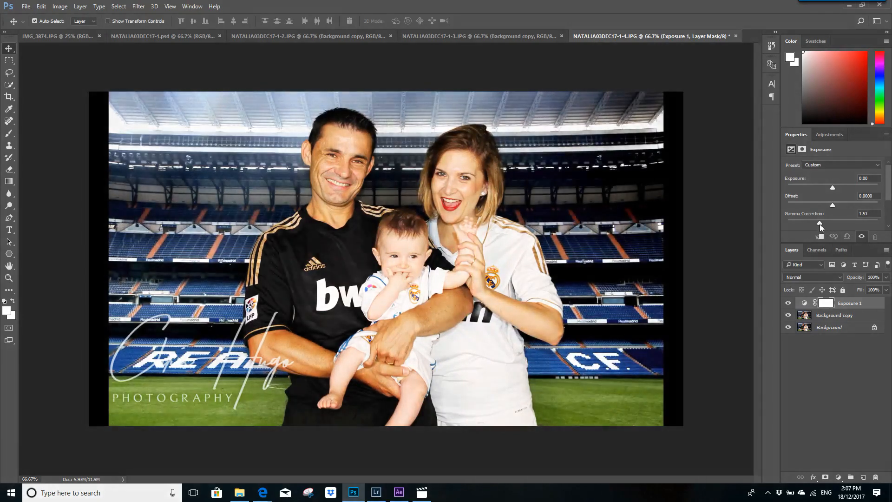
{"action": "left_click_drag", "start_coordinate": [825, 224], "coordinate": [828, 224]}
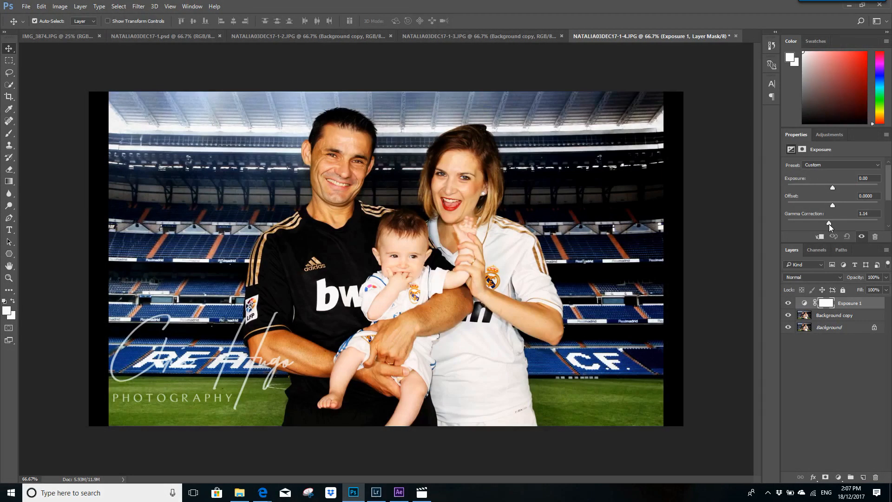
{"action": "left_click_drag", "start_coordinate": [833, 187], "coordinate": [833, 193]}
{"action": "left_click", "coordinate": [836, 318]}
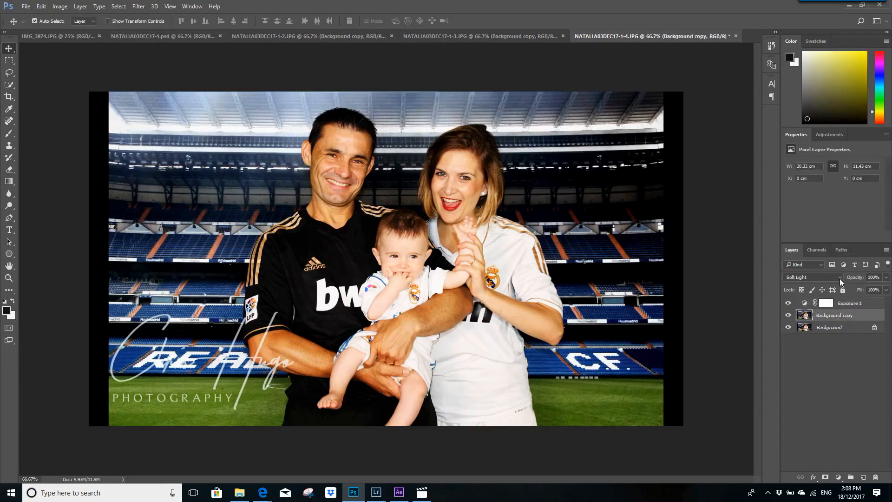
{"action": "left_click", "coordinate": [852, 304]}
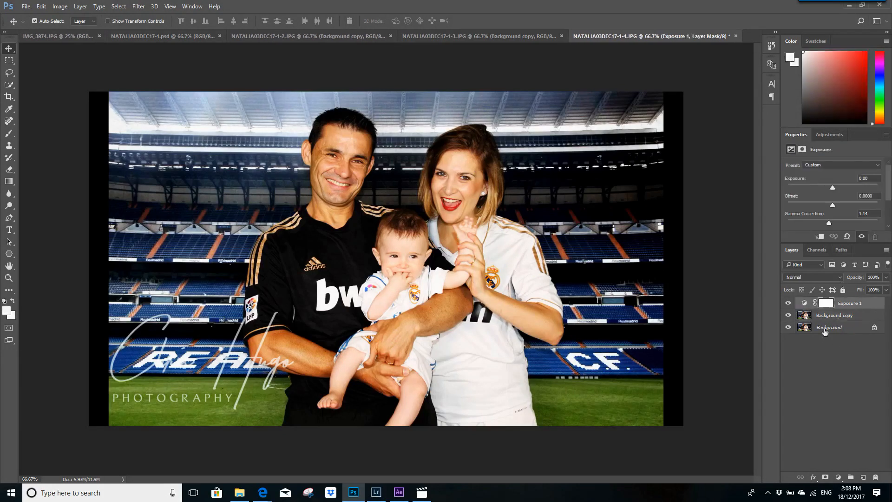
{"action": "left_click", "coordinate": [838, 318]}
{"action": "left_click", "coordinate": [849, 305]}
- Examine the baby's and parents' faces at 200% zoom and fit the whole photo back on screen
{"action": "left_click", "coordinate": [170, 7]}
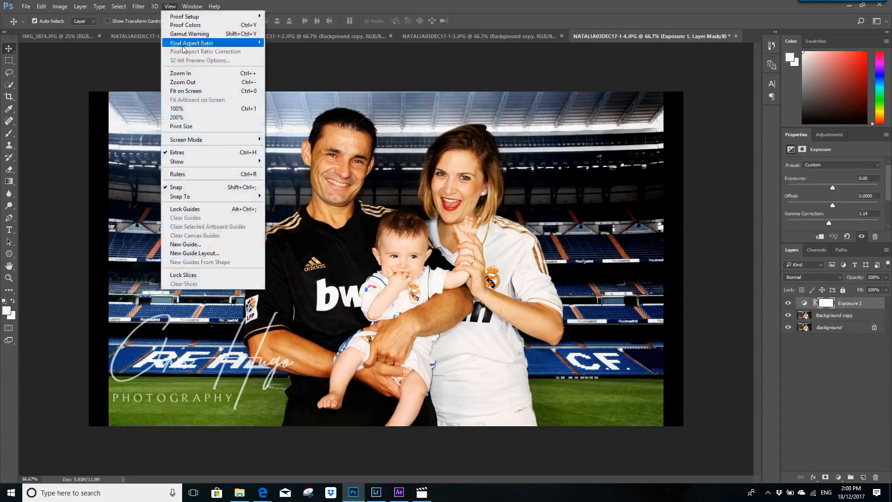
{"action": "left_click", "coordinate": [191, 74]}
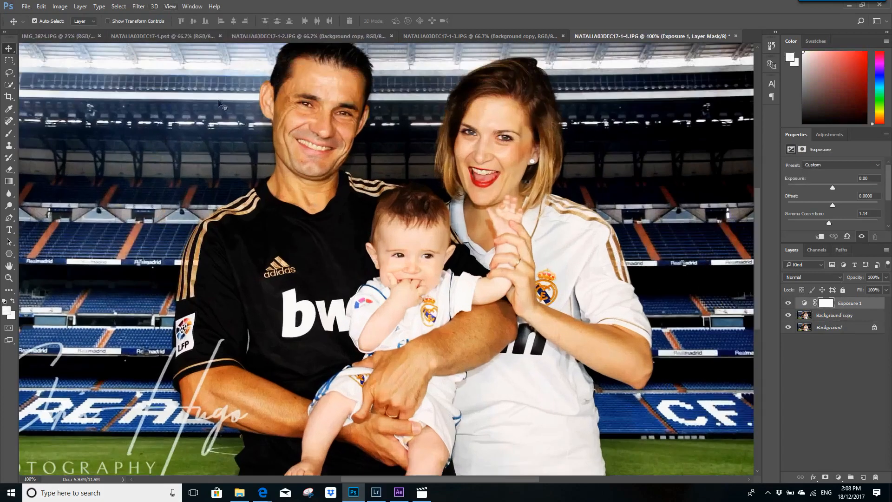
{"action": "left_click", "coordinate": [171, 6]}
{"action": "left_click", "coordinate": [214, 73]}
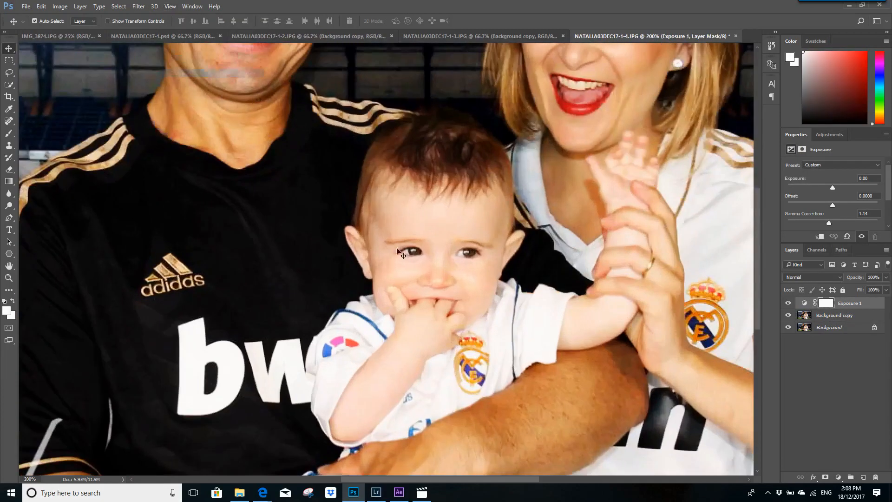
{"action": "scroll", "coordinate": [456, 294], "scroll_direction": "up", "scroll_amount": 3}
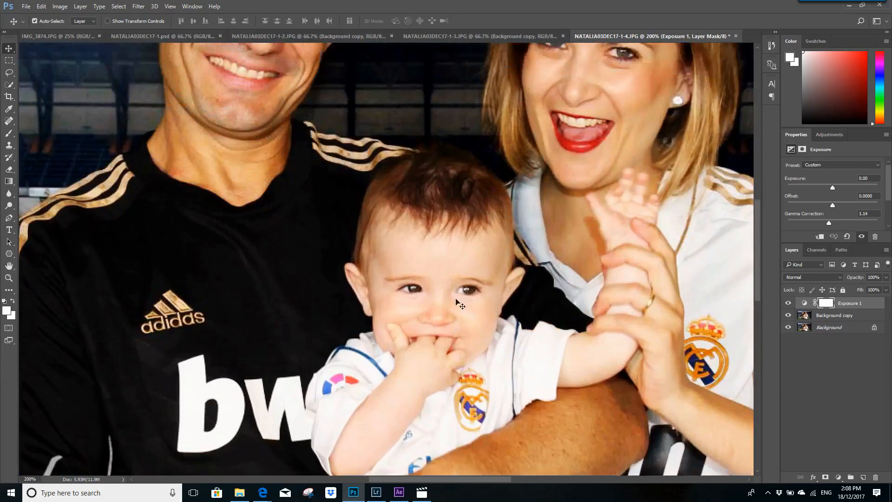
{"action": "scroll", "coordinate": [456, 295], "scroll_direction": "up", "scroll_amount": 5}
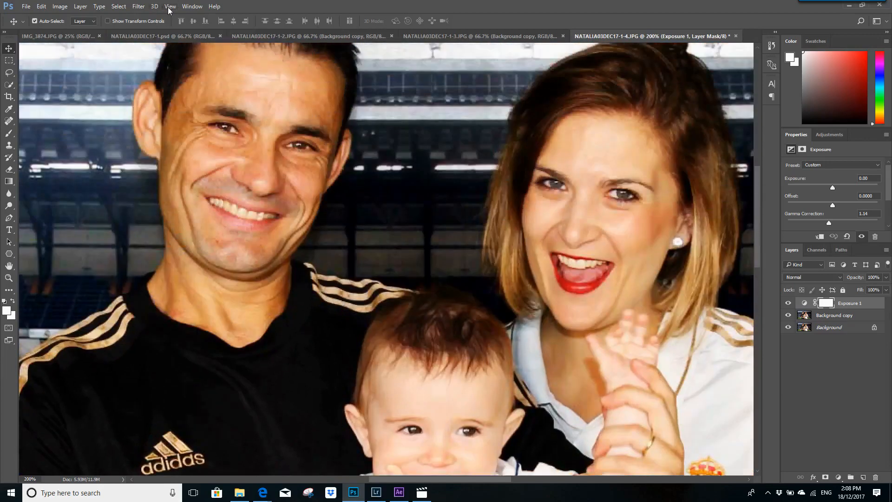
{"action": "left_click", "coordinate": [169, 7]}
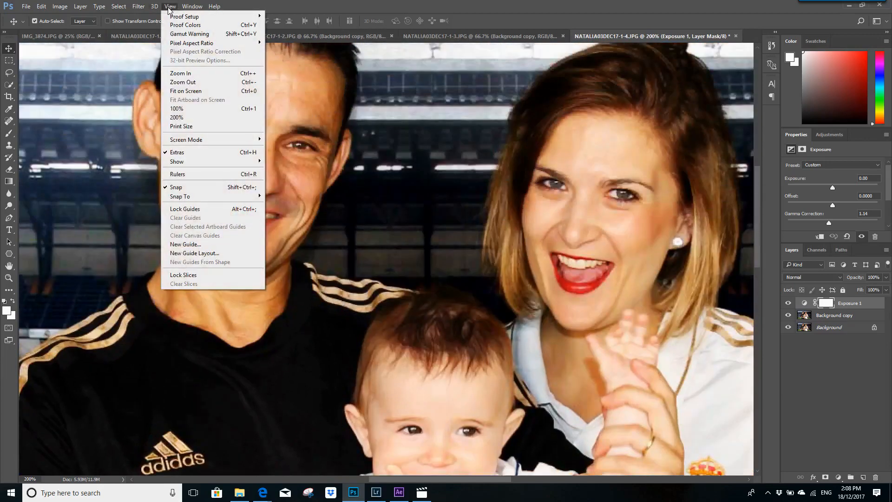
{"action": "left_click", "coordinate": [200, 90]}
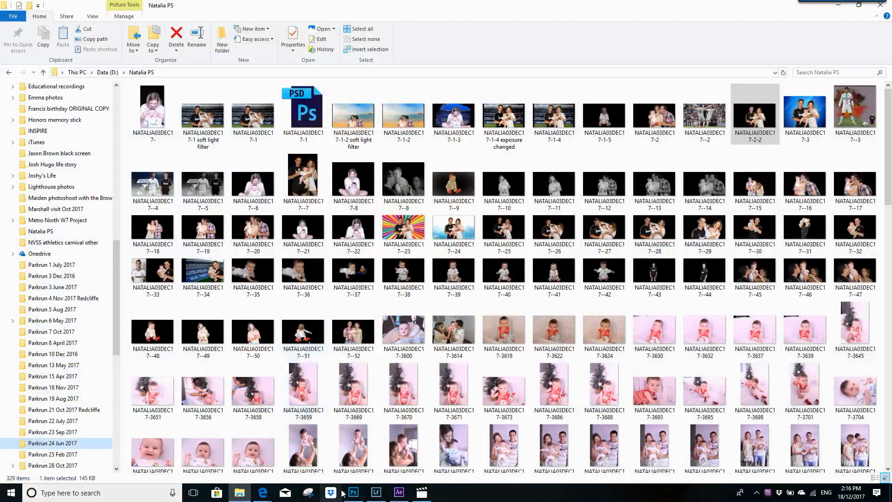
- Switch to Photoshop and open the photo of the seated baby whose file name ends in "1-5"
{"action": "left_click", "coordinate": [355, 496]}
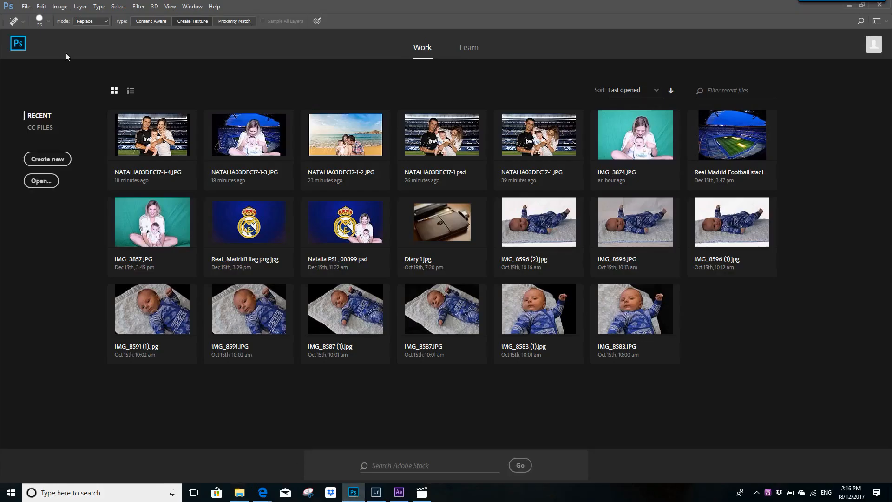
{"action": "left_click", "coordinate": [26, 6]}
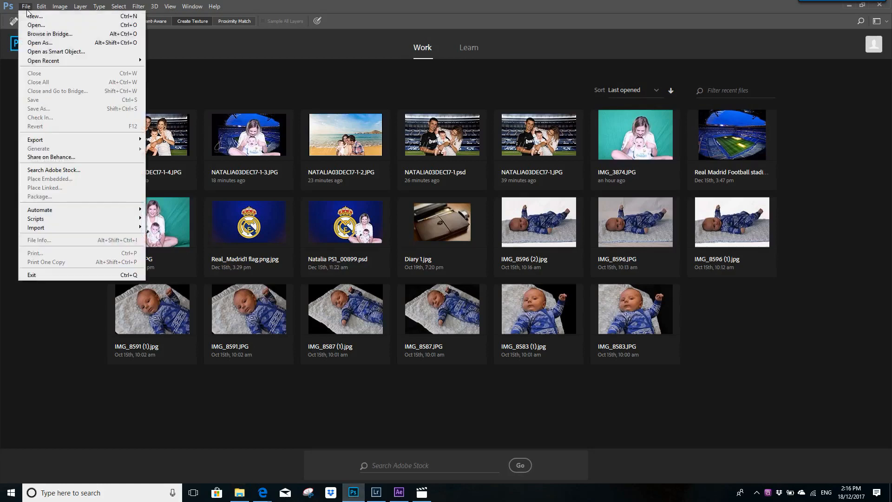
{"action": "left_click", "coordinate": [45, 25]}
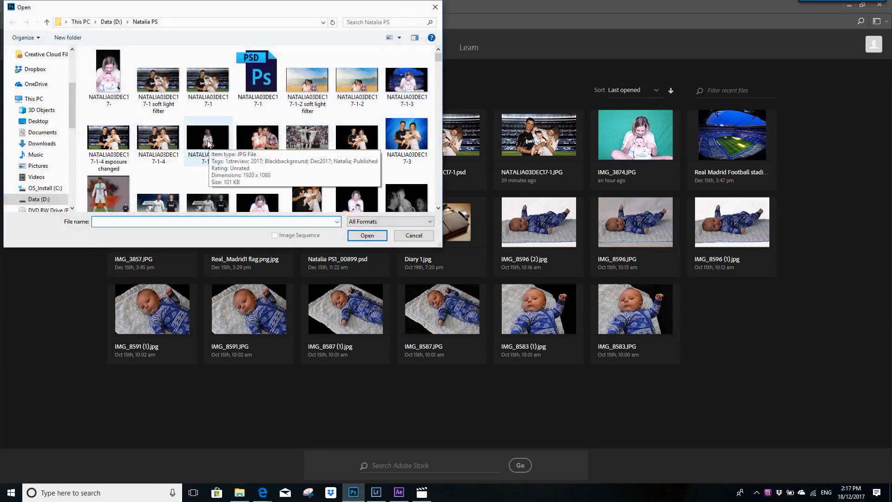
{"action": "double_click", "coordinate": [207, 141]}
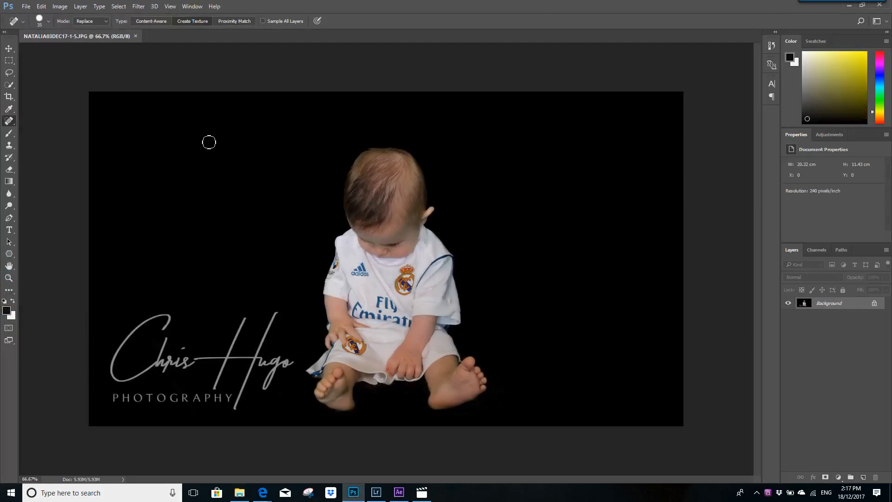
- Duplicate the baby photo's Background layer as "Background copy" and set the copy's blend mode to Soft Light
{"action": "right_click", "coordinate": [829, 306]}
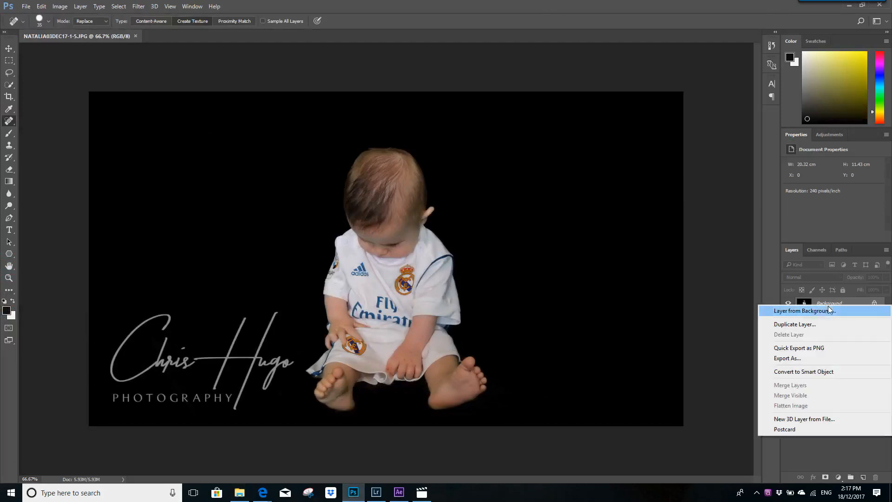
{"action": "left_click", "coordinate": [811, 325]}
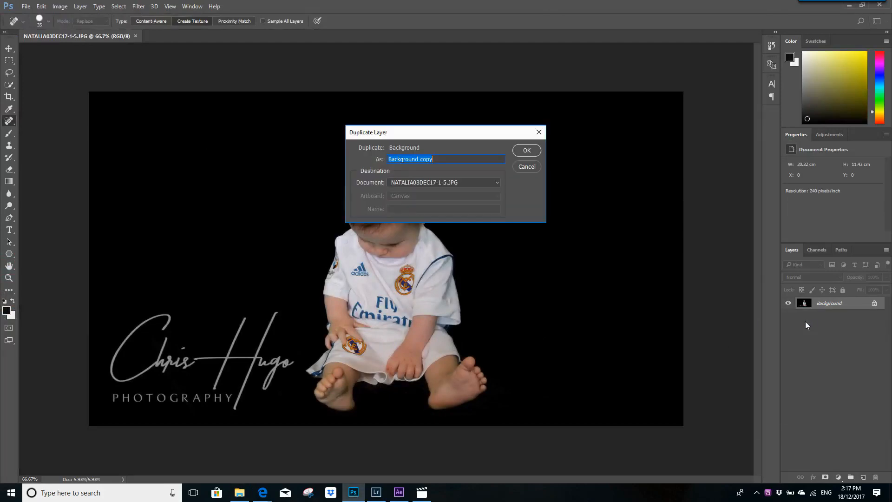
{"action": "left_click", "coordinate": [529, 151]}
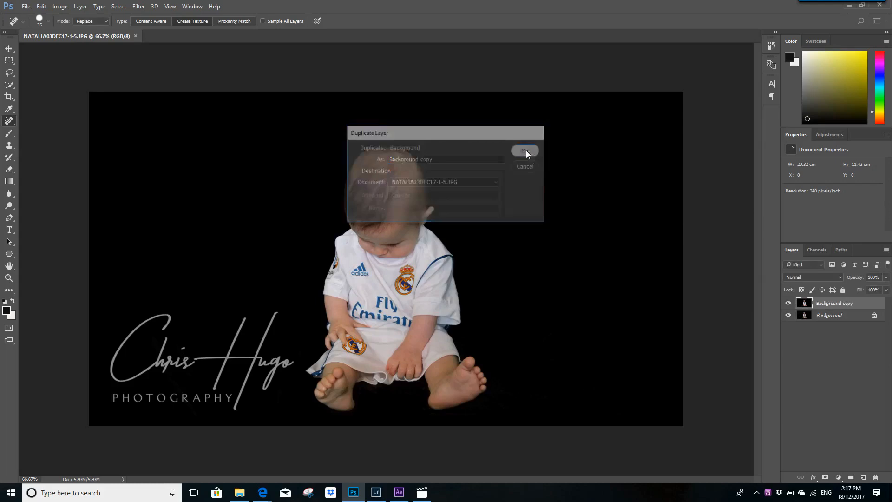
{"action": "left_click", "coordinate": [841, 277]}
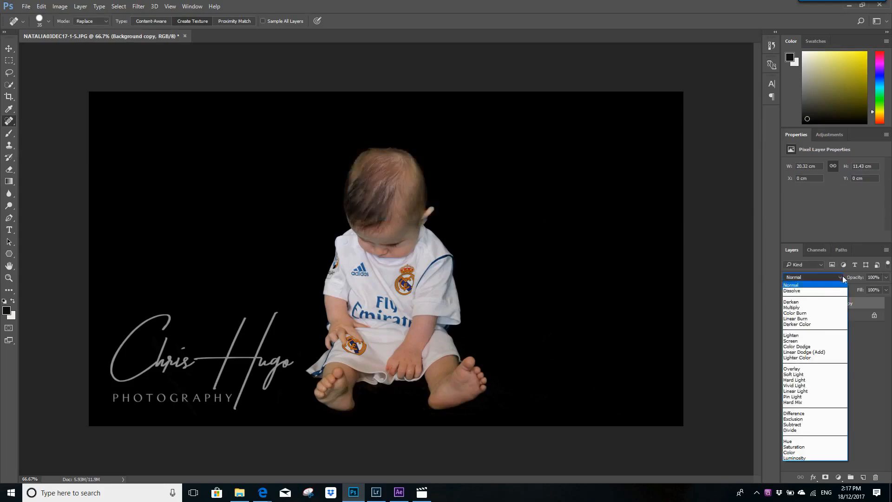
{"action": "left_click", "coordinate": [820, 374]}
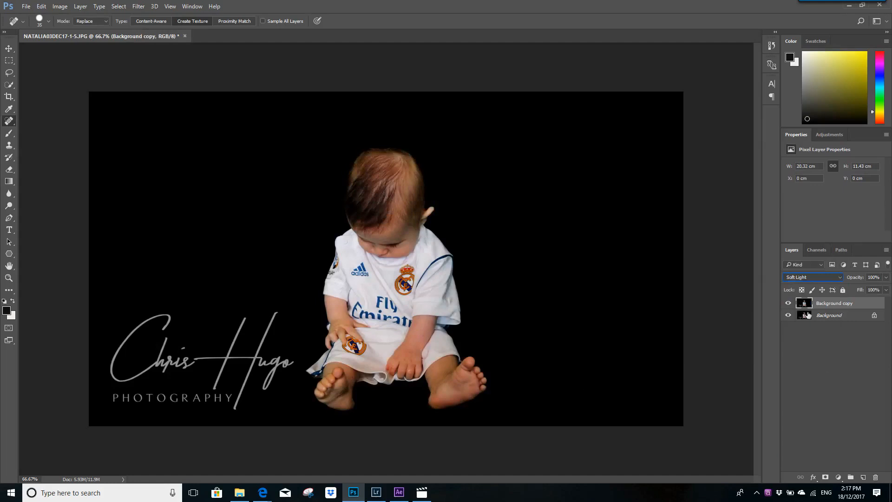
- Try the Overlay and Hard Light blend modes on the baby photo's duplicate layer and return it to Soft Light
{"action": "left_click", "coordinate": [841, 277]}
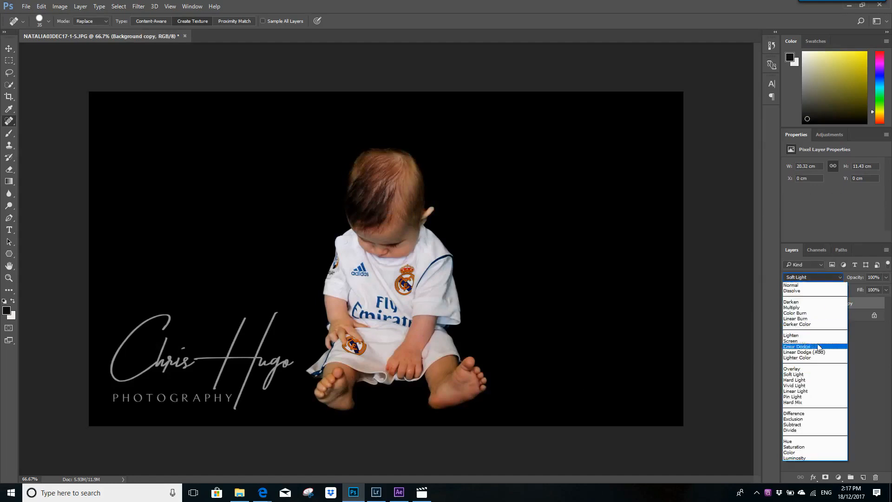
{"action": "left_click", "coordinate": [811, 369]}
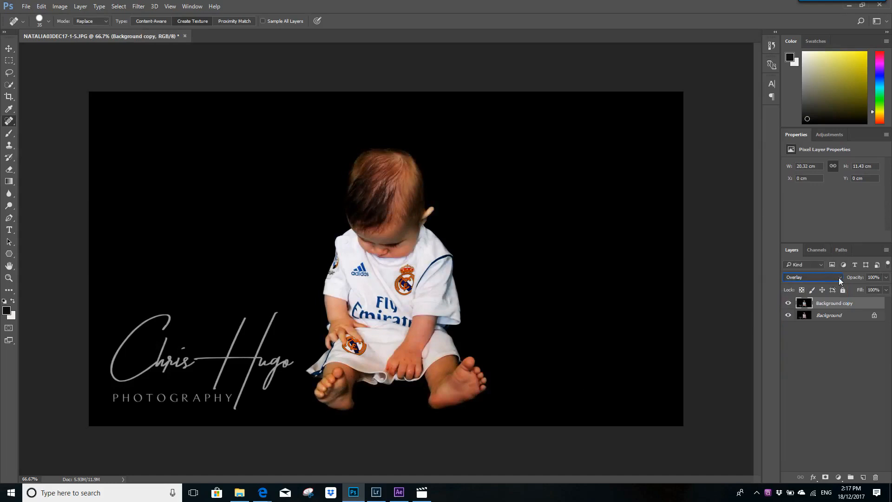
{"action": "left_click", "coordinate": [837, 278]}
{"action": "left_click", "coordinate": [816, 379]}
{"action": "left_click", "coordinate": [834, 278]}
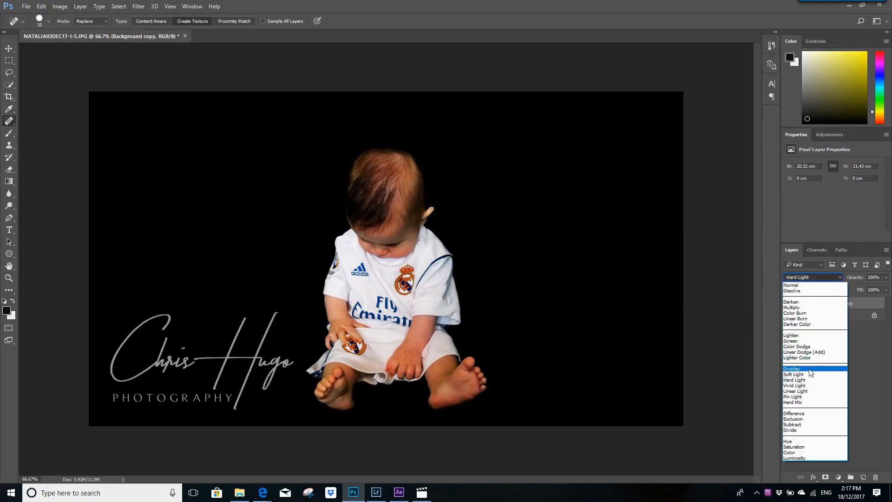
{"action": "left_click", "coordinate": [808, 374]}
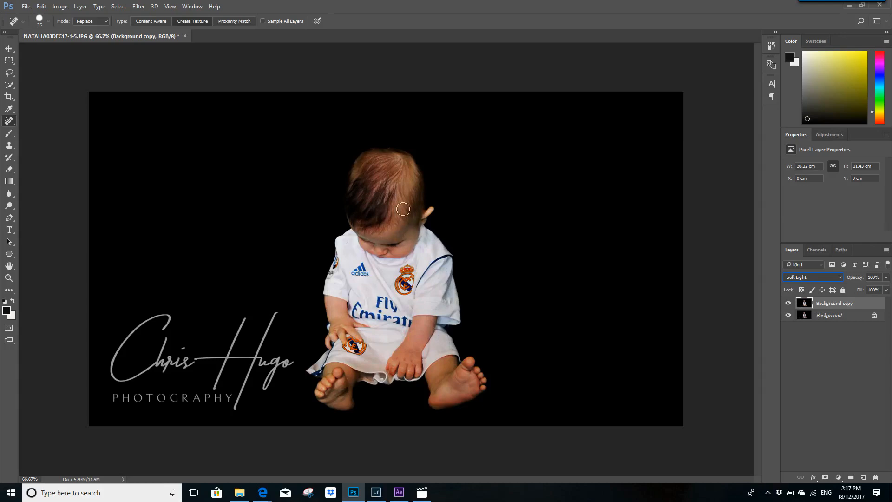
- Save a JPEG copy of the Soft Light version in the Natalia PS folder, adding "soft light filter" to the file name
{"action": "left_click", "coordinate": [26, 7]}
{"action": "left_click", "coordinate": [51, 109]}
{"action": "left_click", "coordinate": [156, 204]}
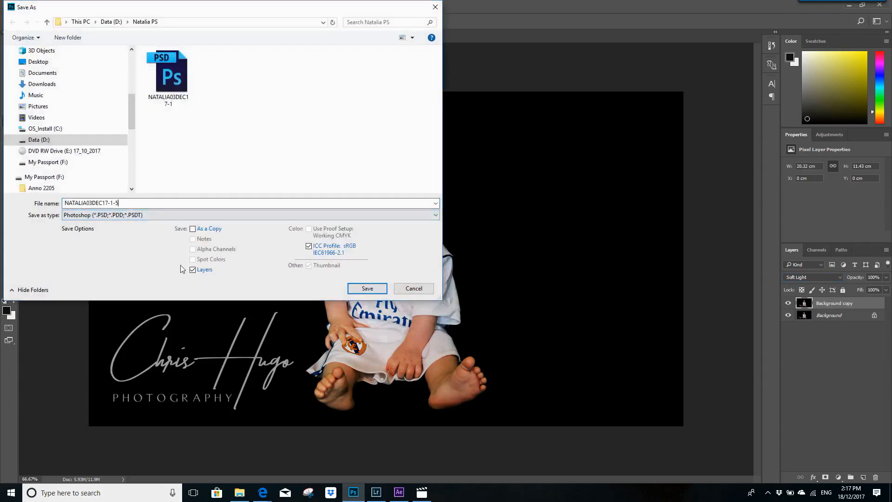
{"action": "left_click", "coordinate": [415, 214]}
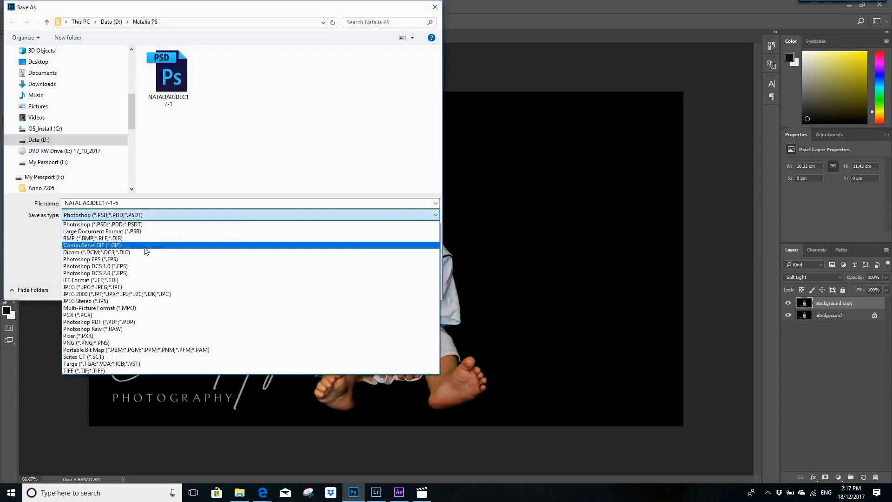
{"action": "left_click", "coordinate": [142, 287]}
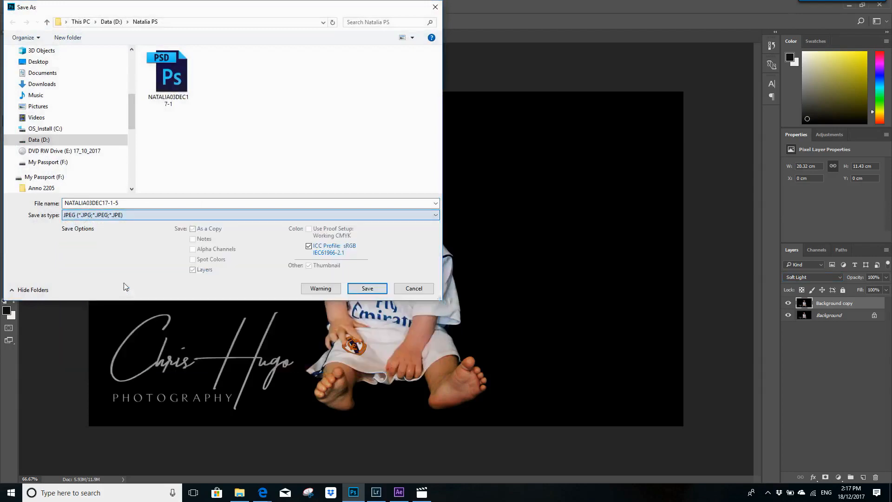
{"action": "left_click", "coordinate": [136, 205]}
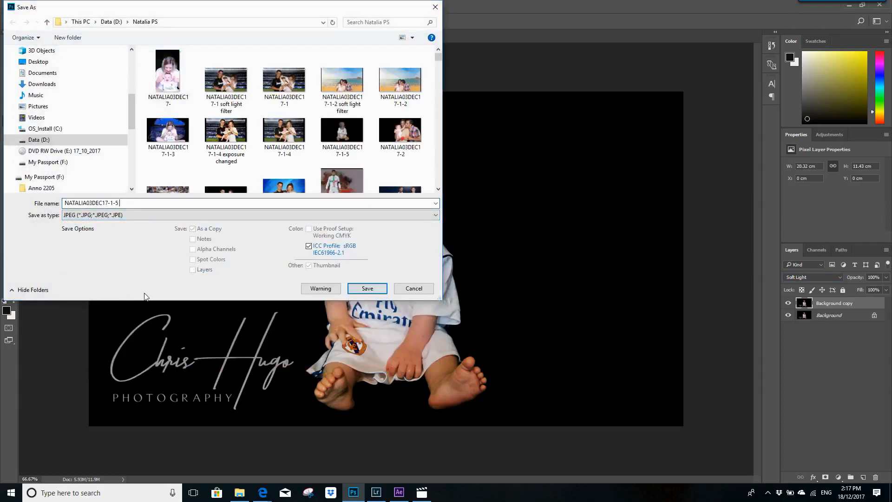
{"action": "type", "text": "soft light filter"}
{"action": "left_click", "coordinate": [366, 288]}
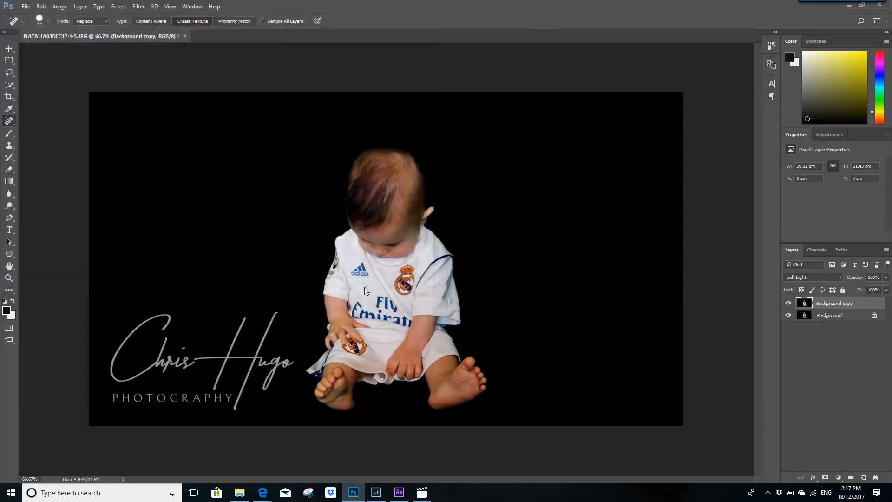
{"action": "left_click", "coordinate": [509, 135]}
- Add an Exposure adjustment layer above the baby photo's duplicate layer and select its adjustment settings
{"action": "left_click", "coordinate": [822, 135]}
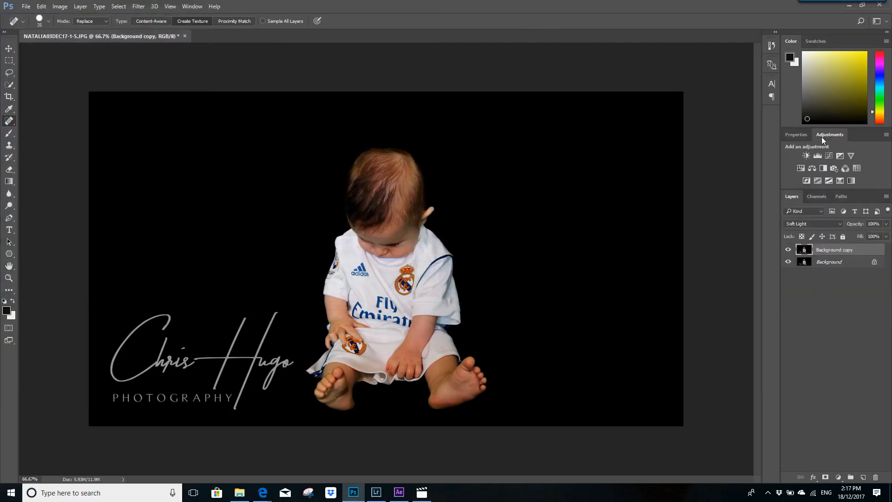
{"action": "left_click", "coordinate": [840, 156]}
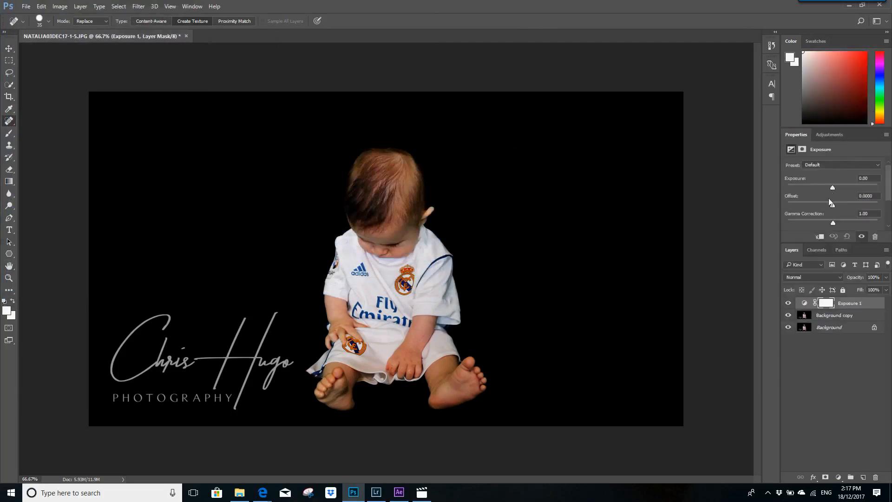
{"action": "left_click", "coordinate": [805, 303]}
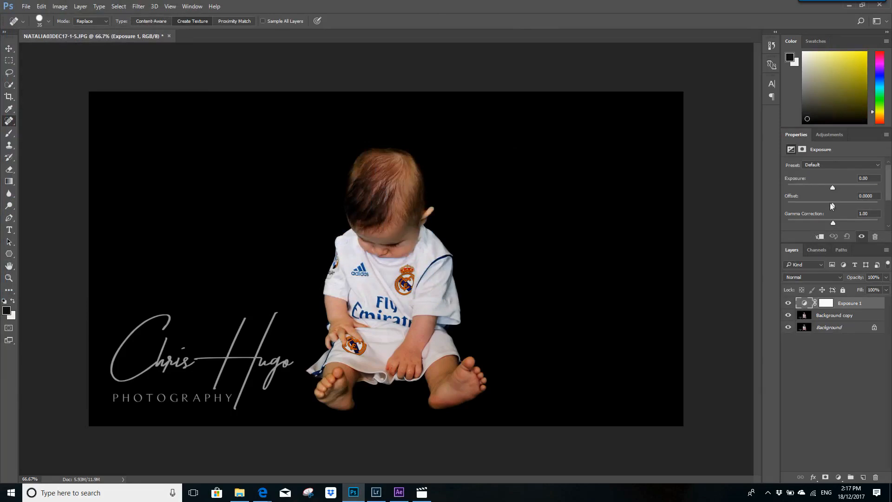
- Try an exposure of +0.55 with an offset of +0.0052 on the Exposure layer, and step back through both changes
{"action": "left_click_drag", "start_coordinate": [833, 189], "coordinate": [837, 191]}
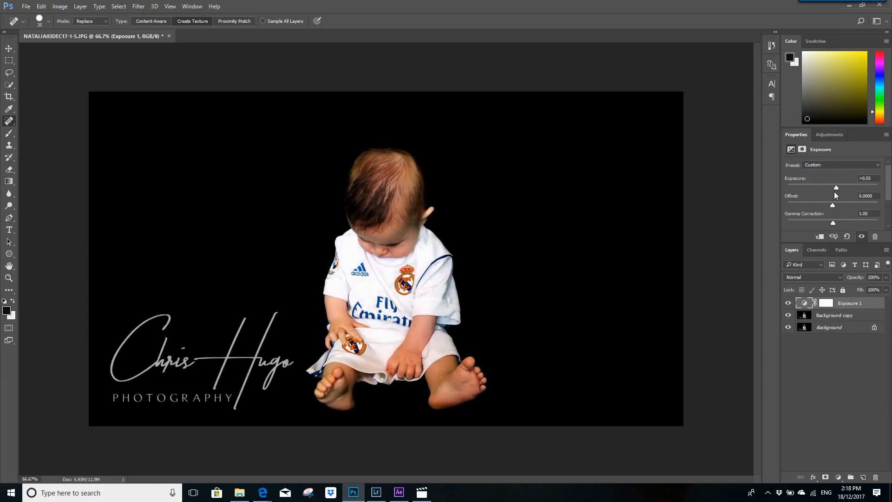
{"action": "left_click_drag", "start_coordinate": [832, 208], "coordinate": [833, 207]}
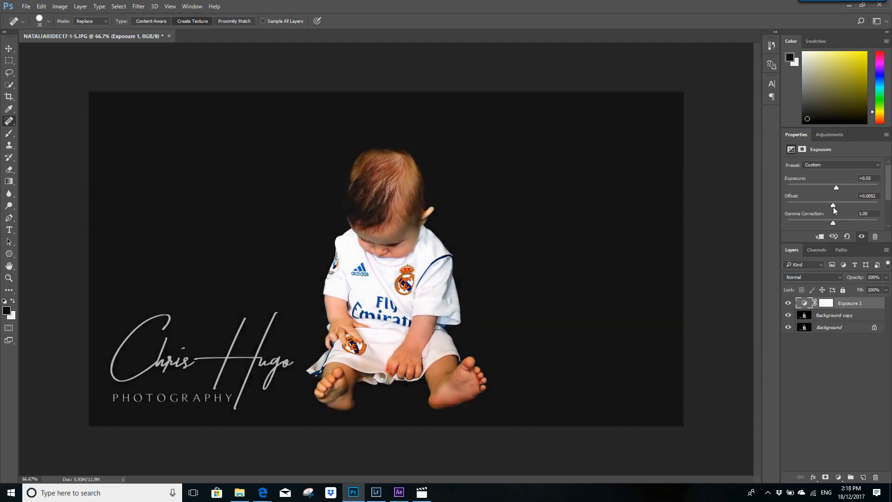
{"action": "left_click", "coordinate": [40, 8]}
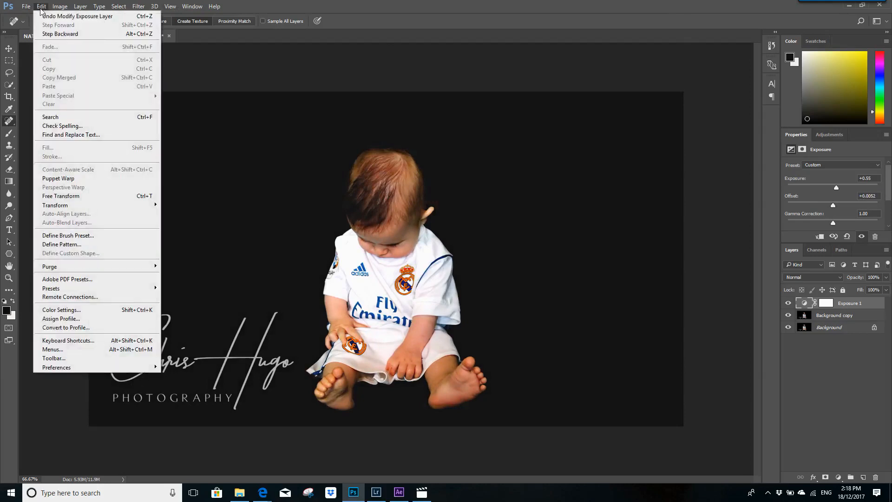
{"action": "left_click", "coordinate": [51, 34]}
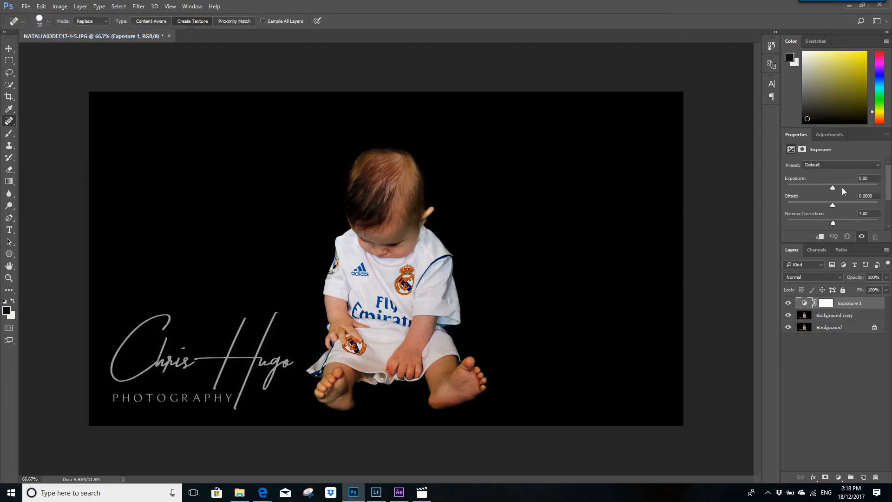
- Set the Exposure adjustment layer's exposure to +0.41
{"action": "left_click_drag", "start_coordinate": [830, 188], "coordinate": [834, 194]}
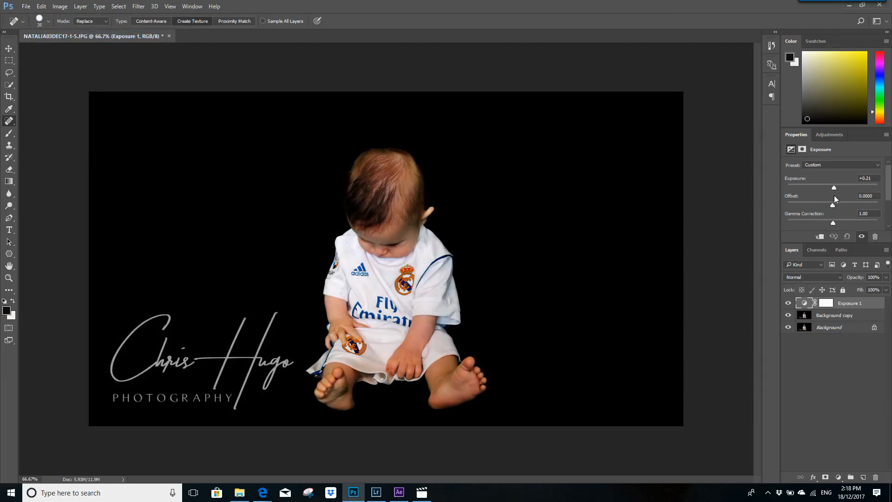
{"action": "left_click_drag", "start_coordinate": [835, 188], "coordinate": [836, 188]}
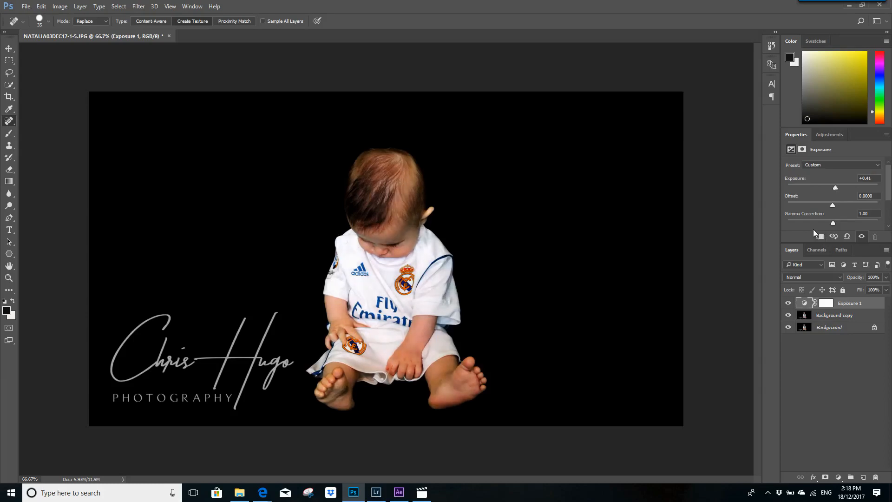
- Try different density and feather amounts on the Exposure layer's mask, and return to the exposure settings
{"action": "left_click", "coordinate": [826, 303]}
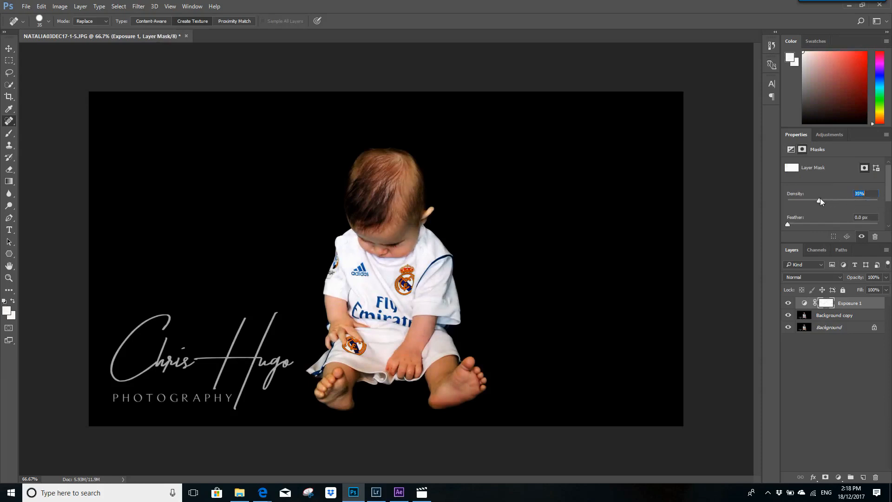
{"action": "left_click_drag", "start_coordinate": [809, 199], "coordinate": [884, 204]}
{"action": "left_click", "coordinate": [788, 225]}
{"action": "left_click_drag", "start_coordinate": [802, 225], "coordinate": [780, 227]}
{"action": "left_click", "coordinate": [805, 304]}
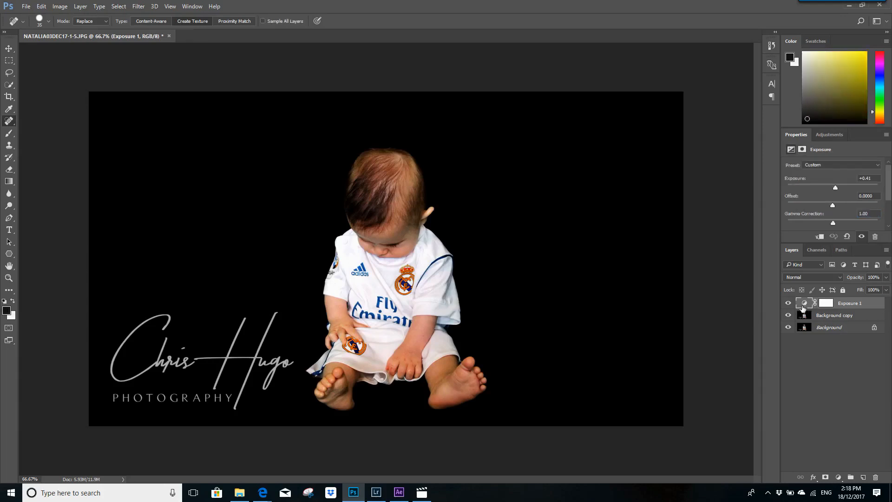
- Save the exposure-adjusted version as a quality 8 baseline JPEG in the Natalia PS folder, adding "SF EX" to the file name
{"action": "left_click", "coordinate": [25, 6]}
{"action": "left_click", "coordinate": [61, 110]}
{"action": "left_click", "coordinate": [149, 203]}
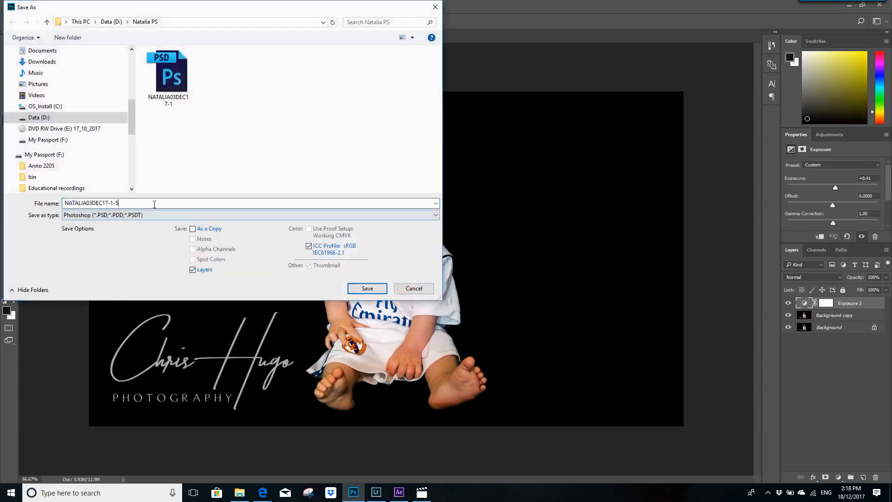
{"action": "left_click", "coordinate": [437, 215]}
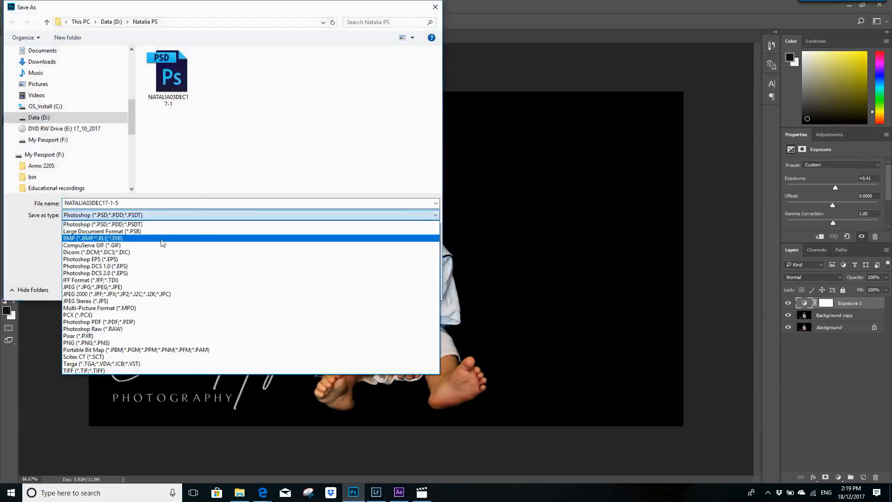
{"action": "left_click", "coordinate": [131, 287]}
{"action": "left_click", "coordinate": [120, 204]}
{"action": "type", "text": "s"}
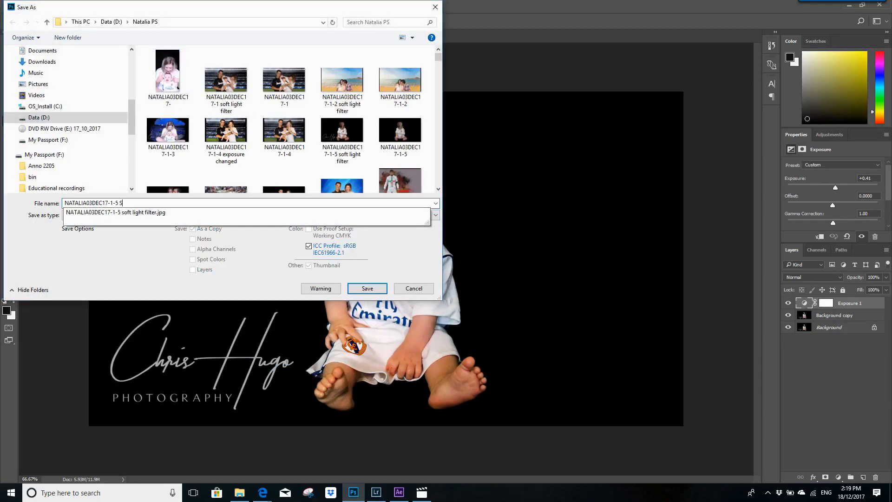
{"action": "type", "text": "F EX"}
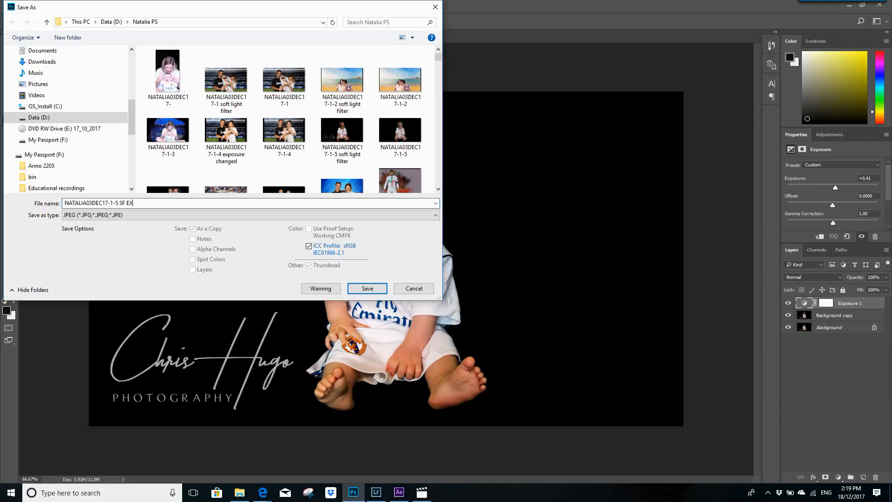
{"action": "left_click", "coordinate": [367, 289]}
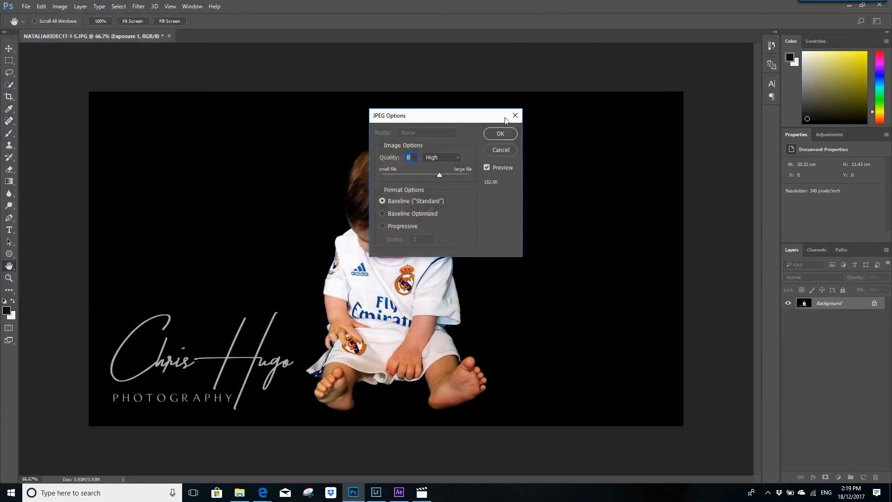
{"action": "left_click", "coordinate": [497, 133]}
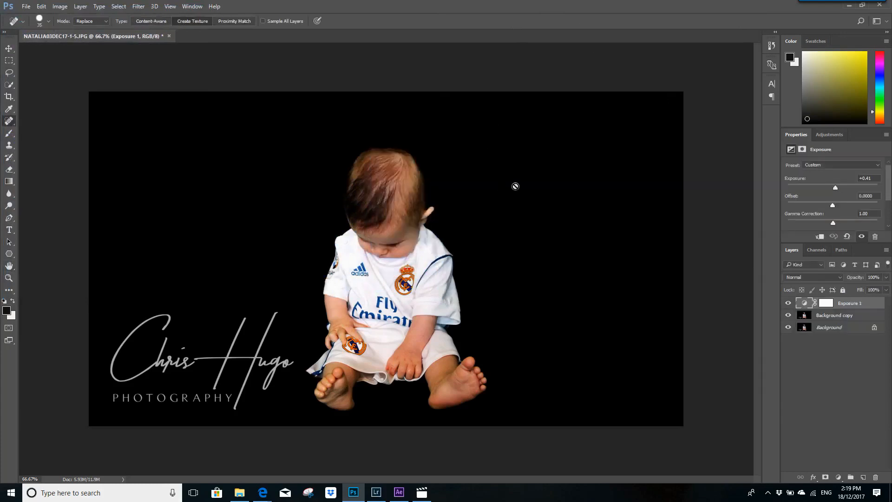
- Close the layered baby photo without saving changes to the original file
{"action": "left_click", "coordinate": [26, 6]}
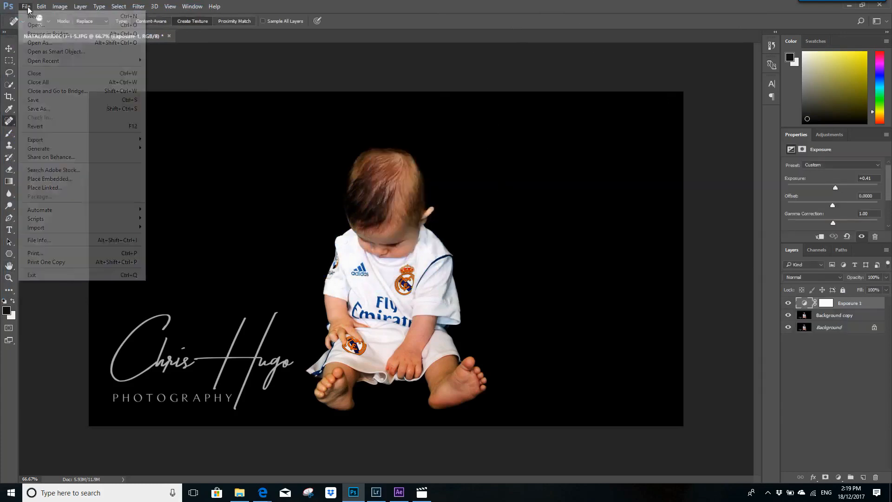
{"action": "left_click", "coordinate": [50, 83]}
{"action": "left_click", "coordinate": [470, 181]}
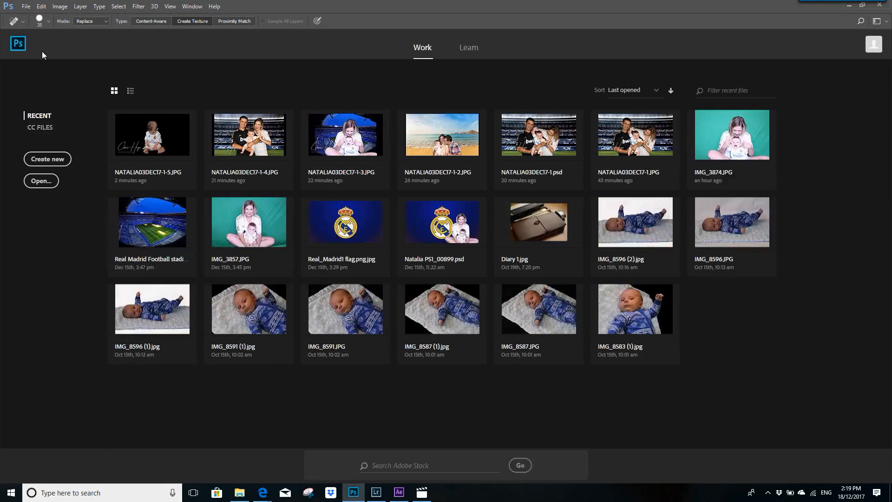
- Reopen the original baby photo whose file name ends in "1-5" from the Natalia PS folder
{"action": "left_click", "coordinate": [26, 6]}
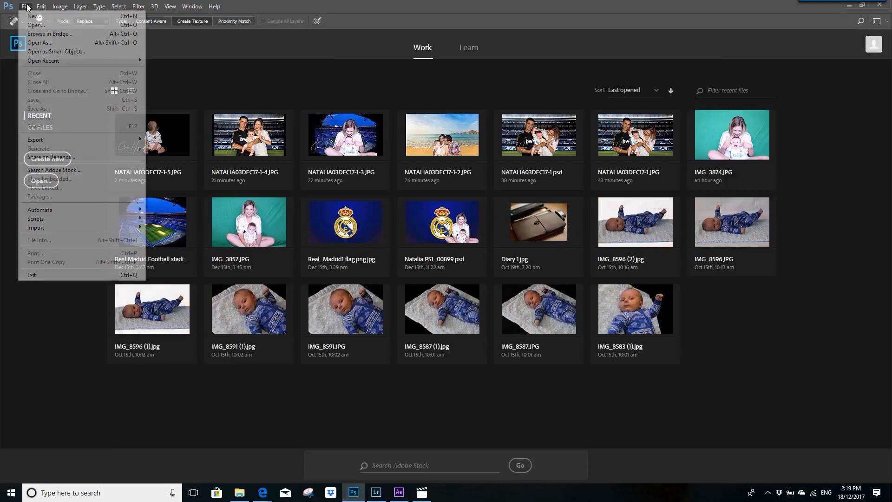
{"action": "left_click", "coordinate": [50, 27]}
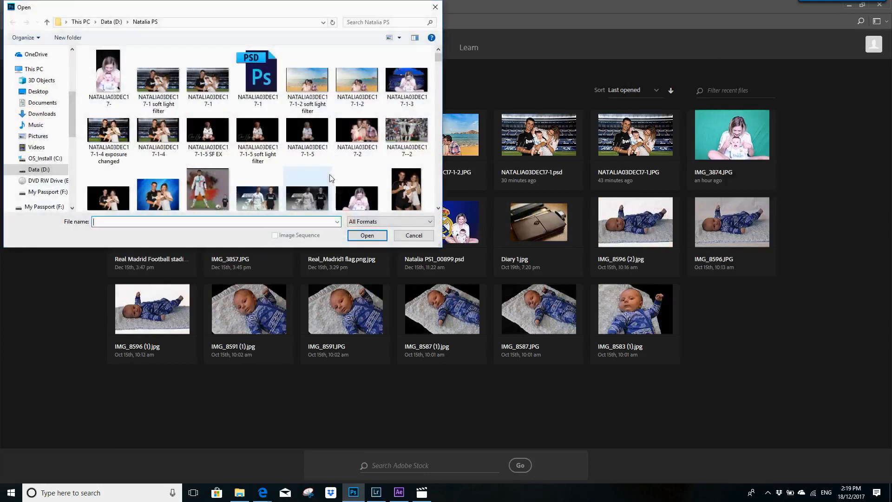
{"action": "double_click", "coordinate": [308, 132]}
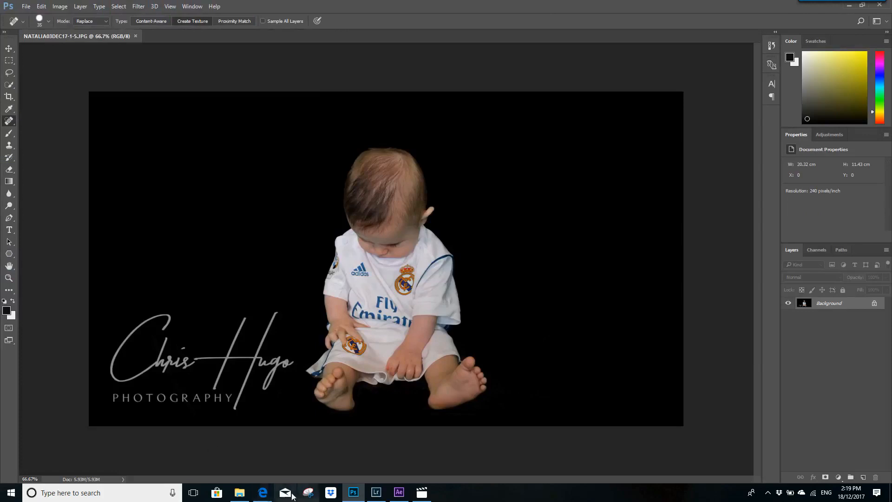
- Switch to File Explorer and compare the baby photo's soft light filter, SF EX and original versions in the Photos viewer
{"action": "left_click", "coordinate": [239, 493]}
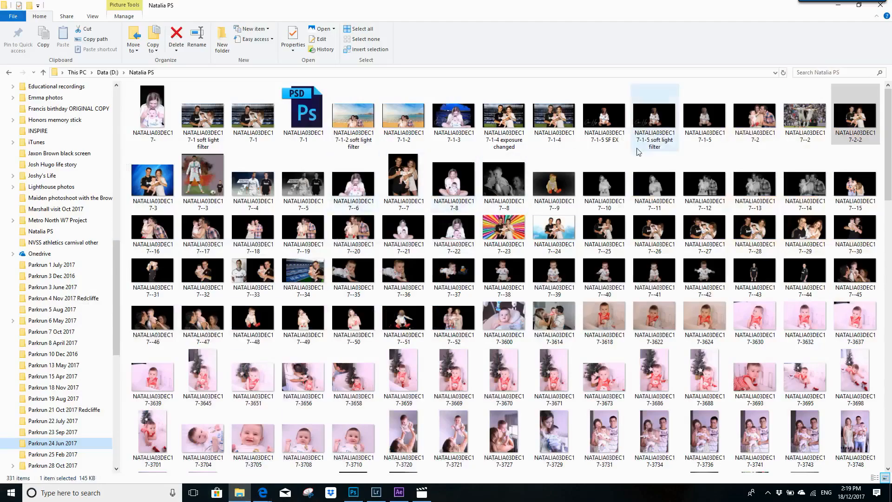
{"action": "double_click", "coordinate": [609, 117]}
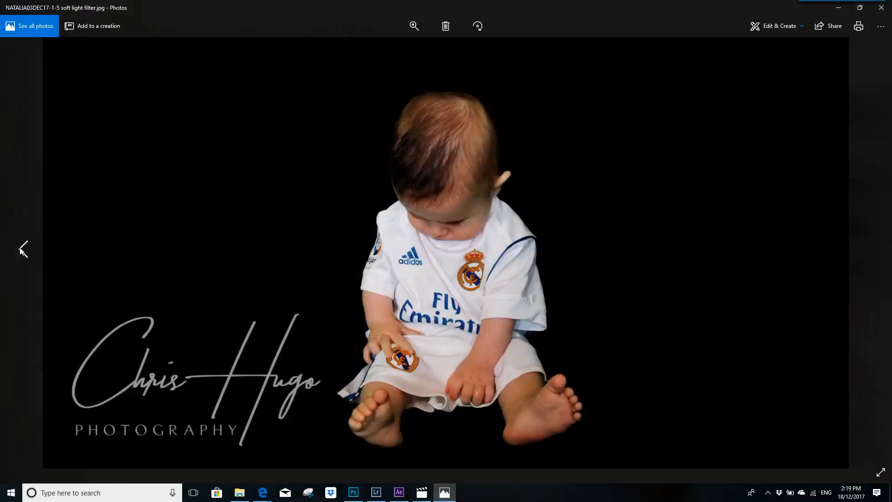
{"action": "left_click", "coordinate": [20, 249]}
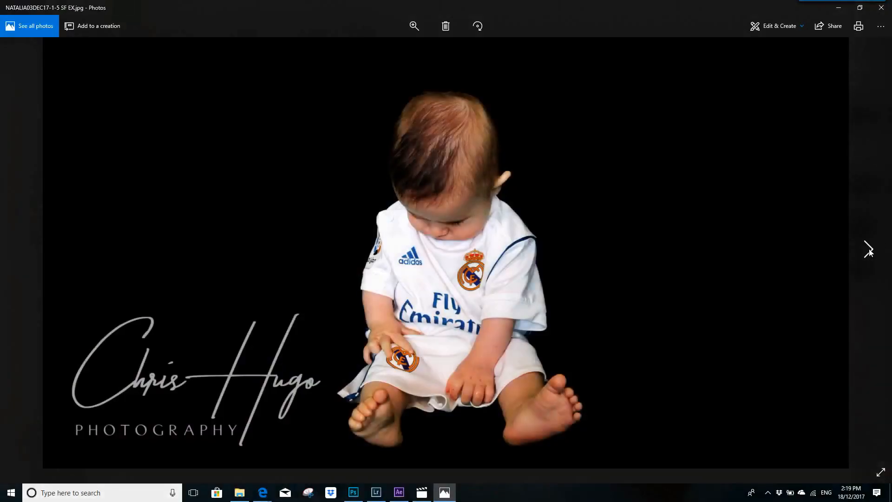
{"action": "left_click", "coordinate": [868, 250]}
{"action": "left_click", "coordinate": [869, 251]}
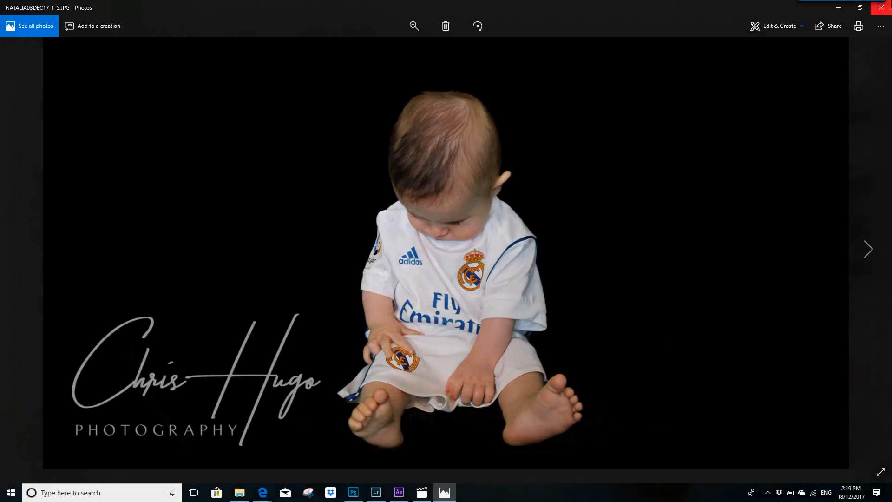
{"action": "left_click", "coordinate": [881, 6]}
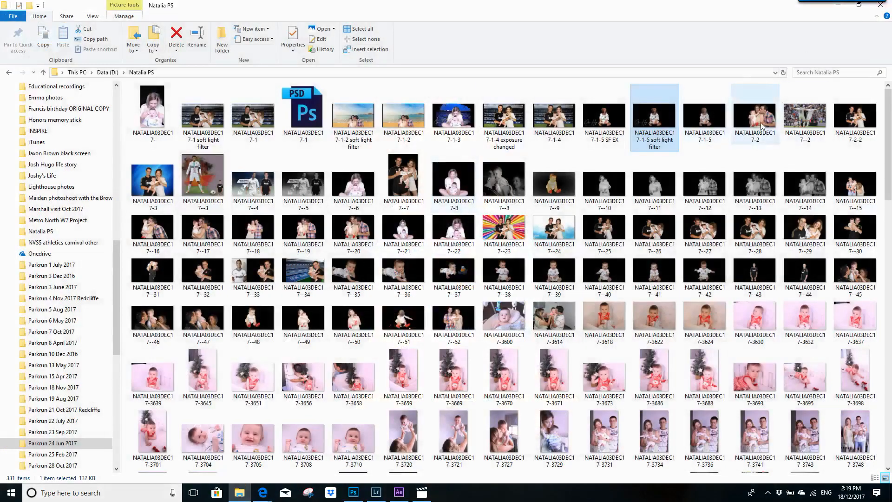
- Switch back to Photoshop and close the reopened baby photo
{"action": "key", "text": "alt+Tab"}
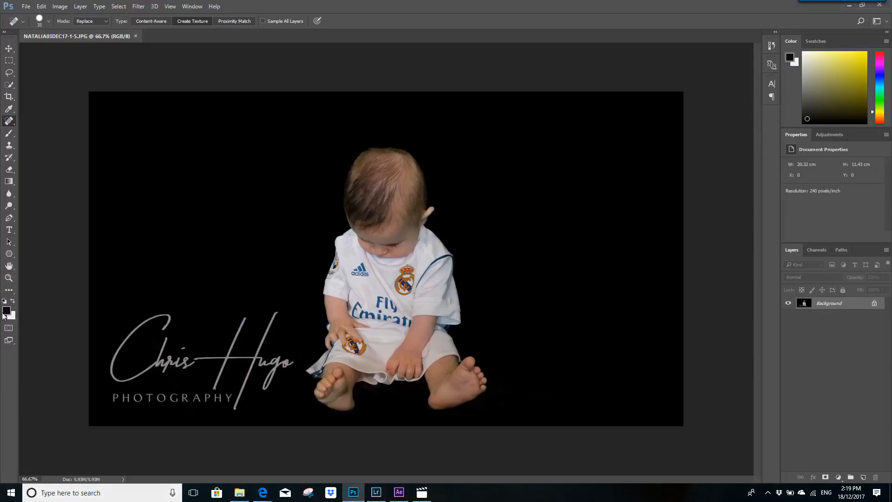
{"action": "left_click", "coordinate": [28, 7]}
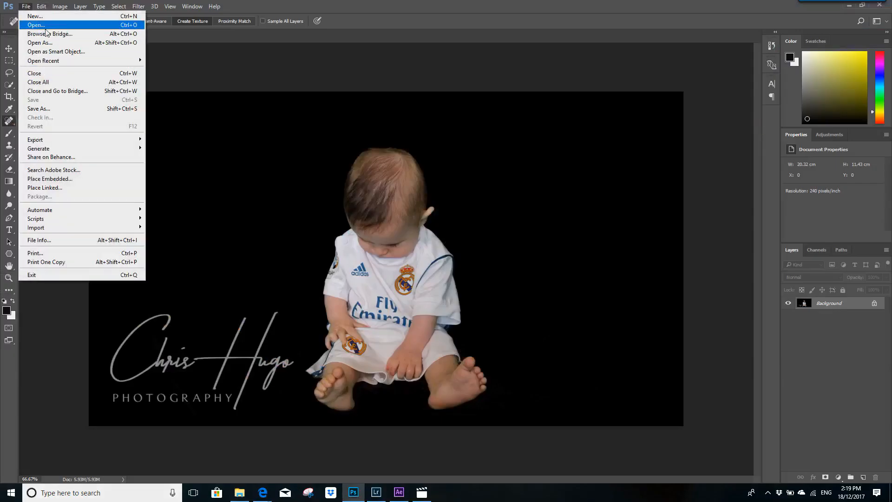
{"action": "left_click", "coordinate": [44, 82]}
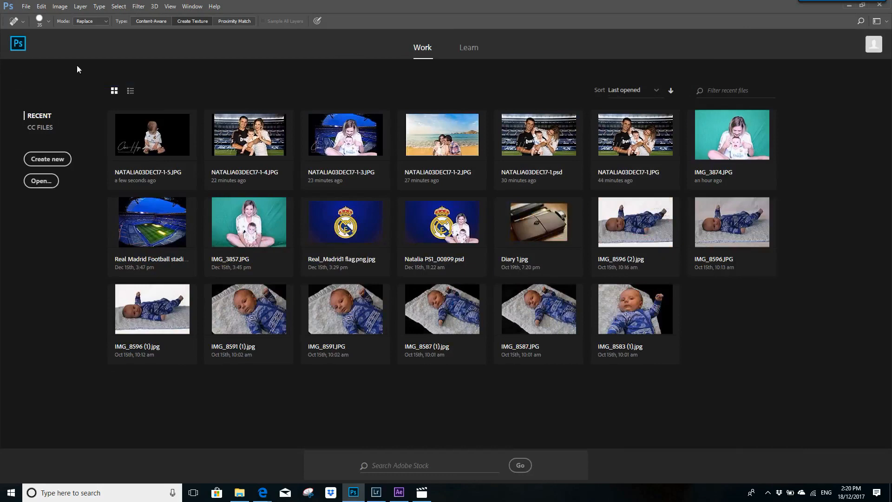
- Open the family portrait on a black background whose file name ends in "17-2" from the Natalia PS folder
{"action": "left_click", "coordinate": [26, 7]}
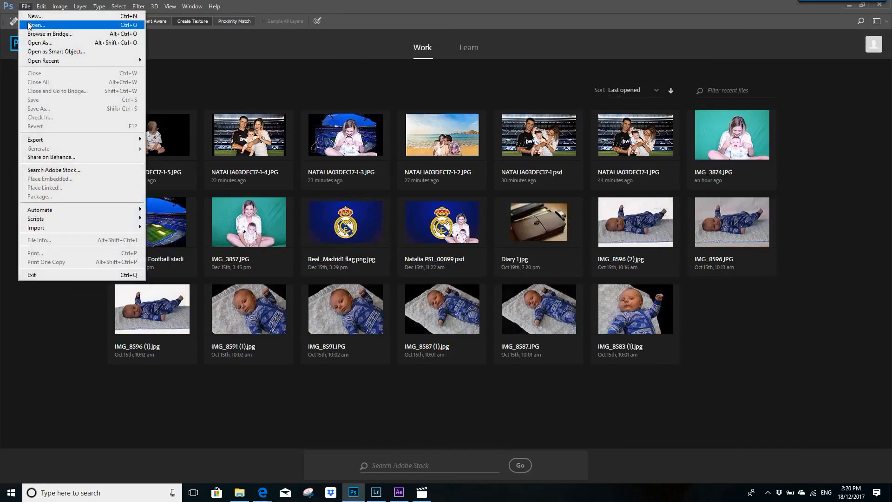
{"action": "left_click", "coordinate": [33, 24]}
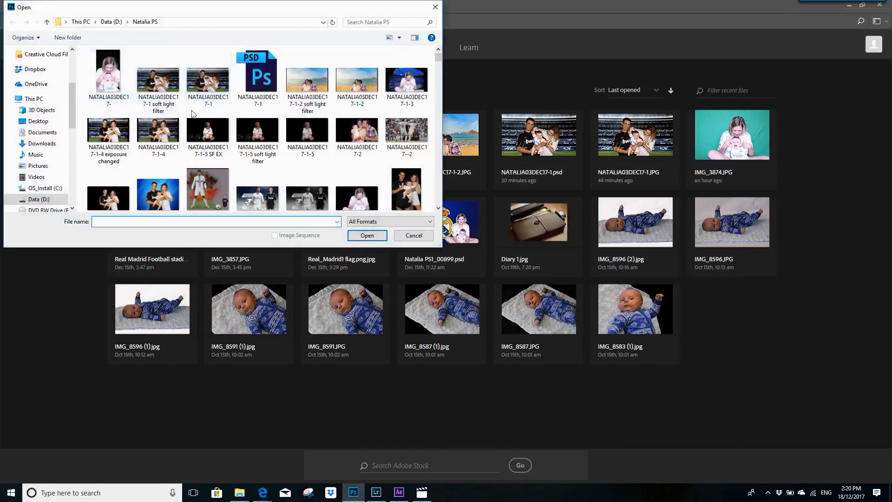
{"action": "double_click", "coordinate": [367, 125]}
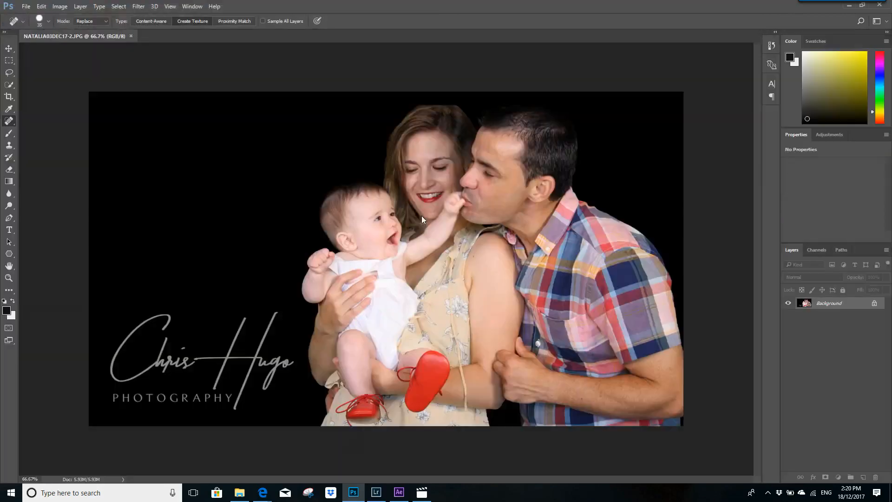
- Duplicate the Background layer of the family portrait and set the copy's blend mode to Soft Light
{"action": "right_click", "coordinate": [834, 304]}
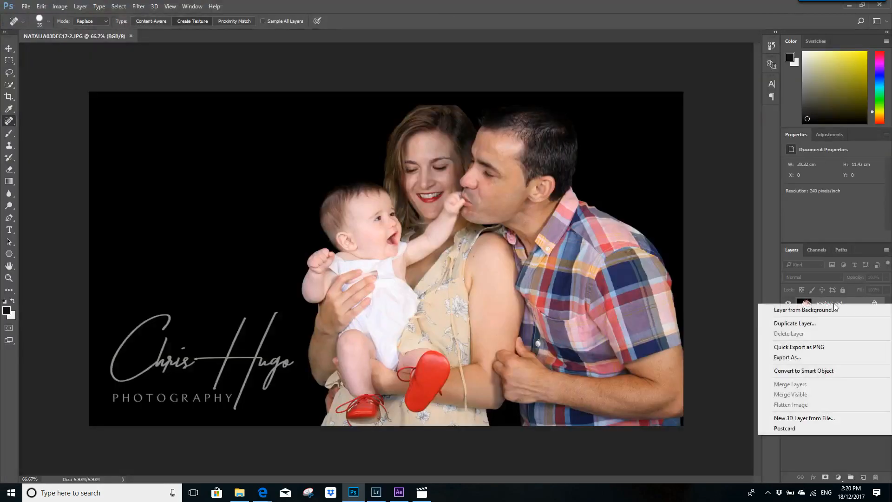
{"action": "left_click", "coordinate": [810, 323]}
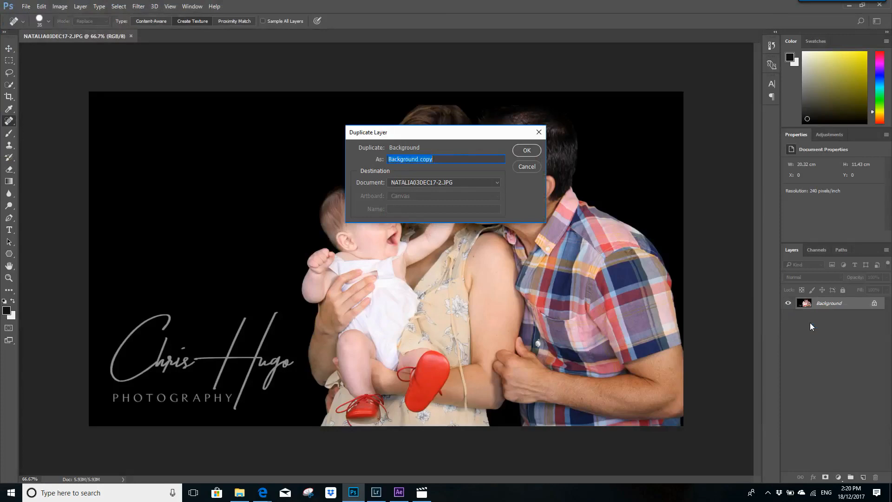
{"action": "left_click", "coordinate": [526, 149]}
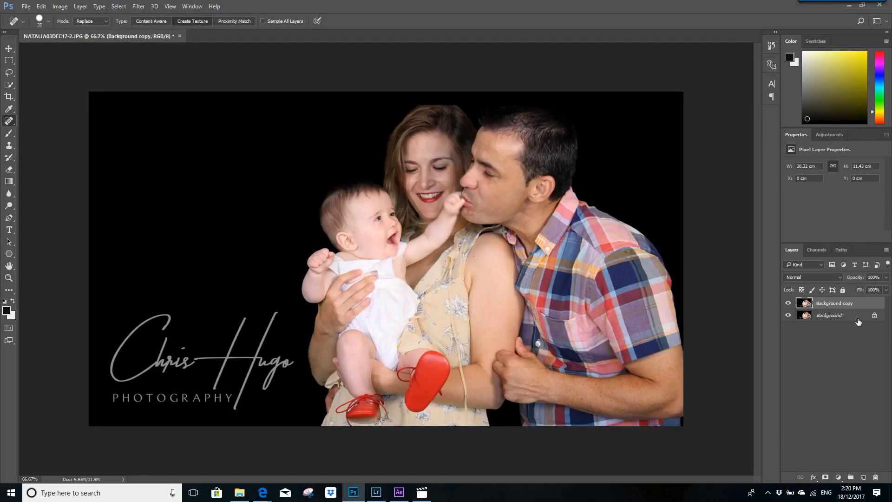
{"action": "left_click", "coordinate": [840, 278]}
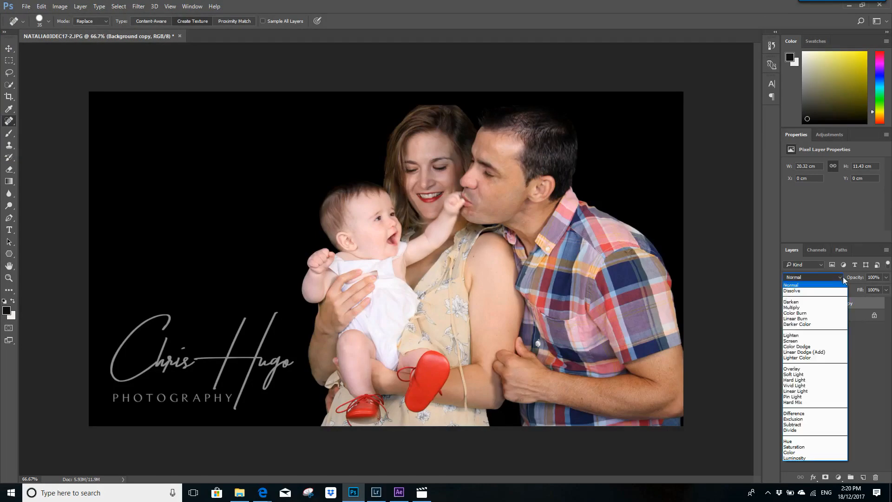
{"action": "left_click", "coordinate": [835, 379]}
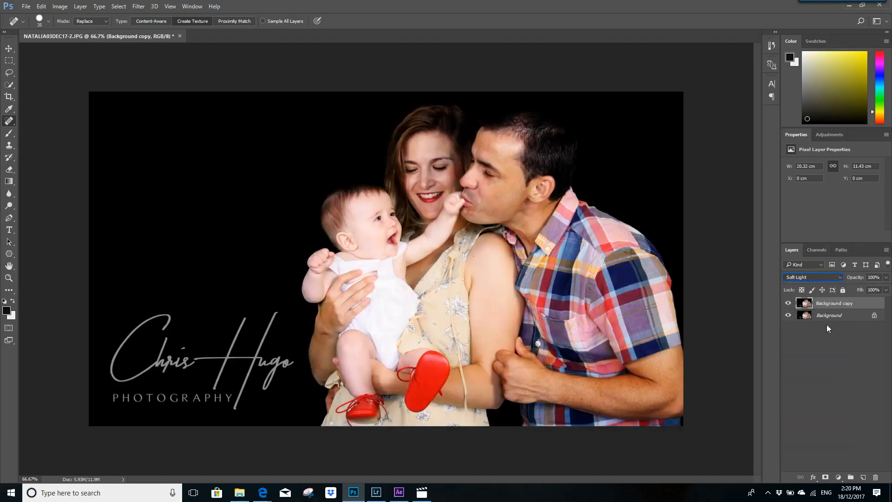
- Add an Exposure adjustment layer above the Soft Light copy and lower its exposure to -0.21
{"action": "left_click", "coordinate": [841, 157]}
{"action": "left_click_drag", "start_coordinate": [835, 186], "coordinate": [830, 193]}
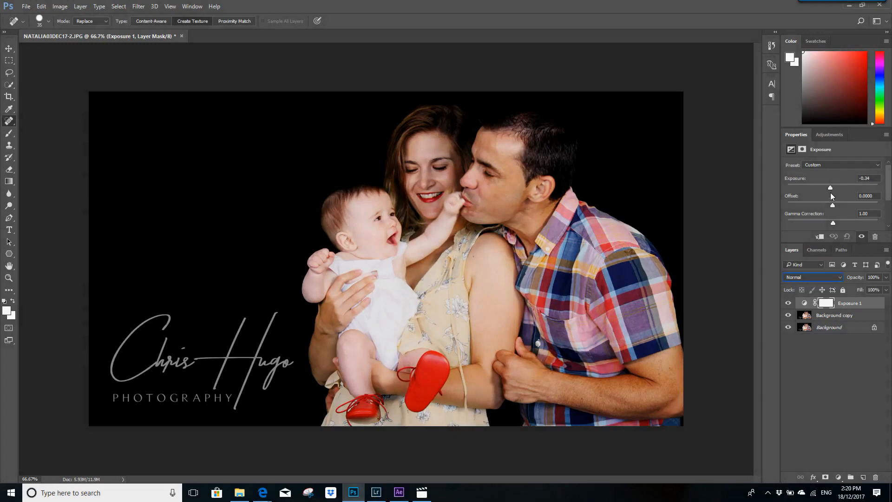
{"action": "left_click_drag", "start_coordinate": [830, 196], "coordinate": [833, 192]}
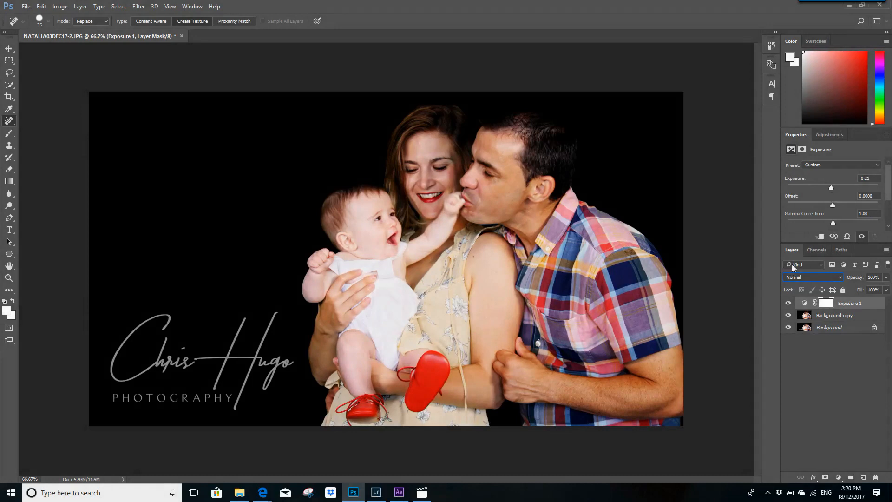
- Try different gamma corrections on the Exposure adjustment layer and settle on 1.21
{"action": "mouse_move", "coordinate": [827, 223]}
{"action": "left_mouse_down"}
{"action": "mouse_move", "coordinate": [818, 223]}
{"action": "mouse_move", "coordinate": [847, 219]}
{"action": "mouse_move", "coordinate": [835, 219]}
{"action": "left_mouse_up"}
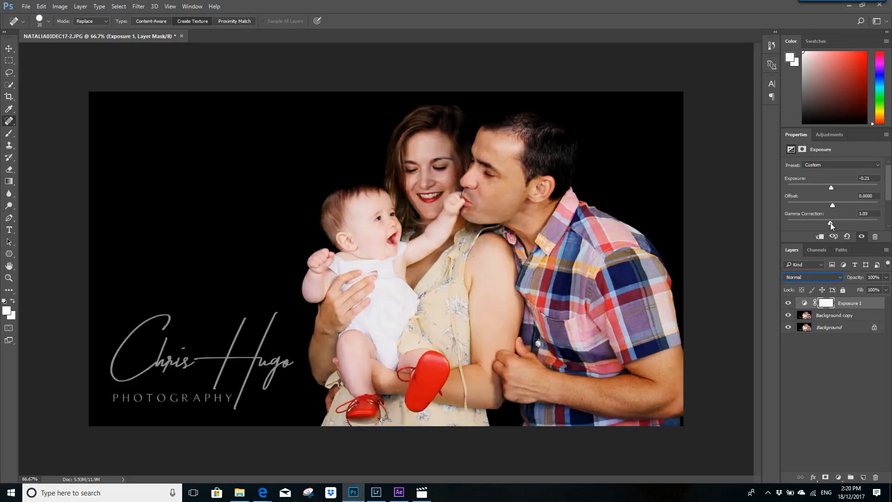
{"action": "left_click_drag", "start_coordinate": [830, 224], "coordinate": [819, 225]}
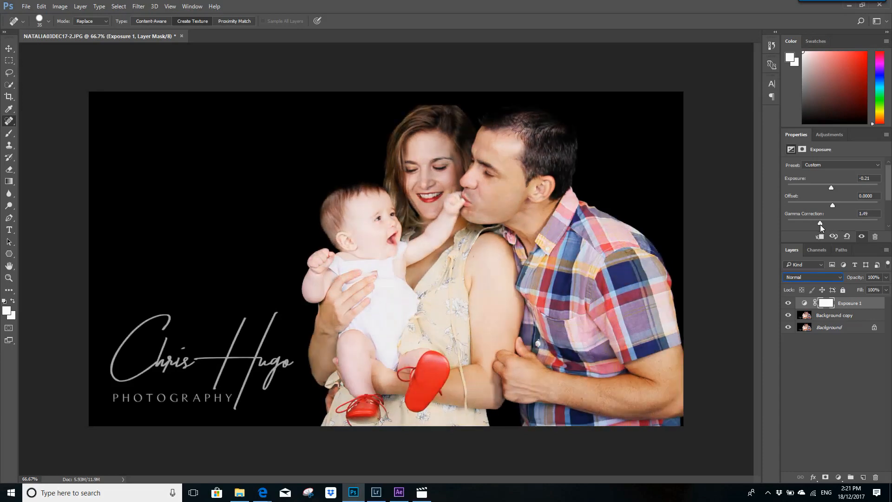
{"action": "left_click_drag", "start_coordinate": [822, 226], "coordinate": [826, 225]}
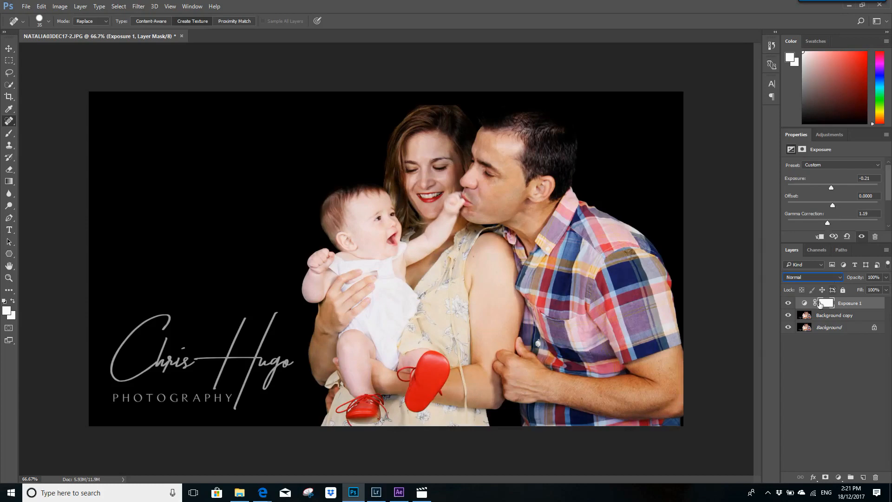
{"action": "left_click", "coordinate": [804, 303]}
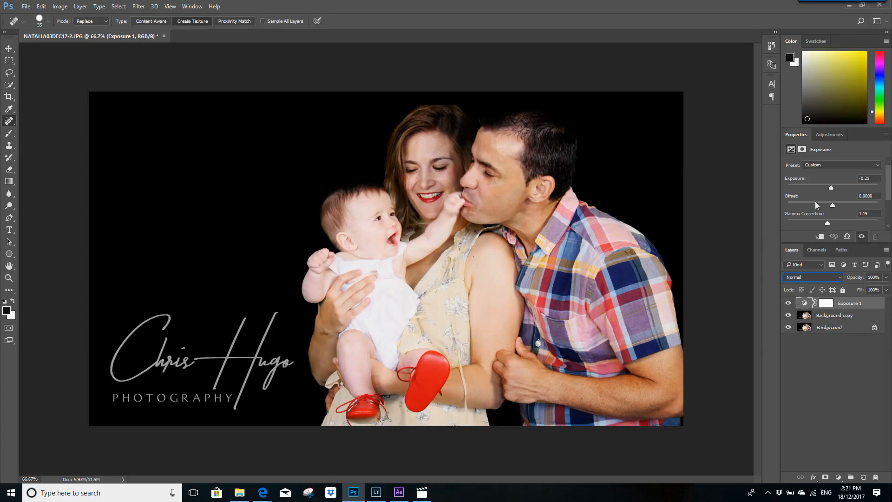
{"action": "left_click_drag", "start_coordinate": [827, 224], "coordinate": [833, 224]}
{"action": "left_click_drag", "start_coordinate": [830, 224], "coordinate": [826, 224]}
- Save the edited portrait as a quality 8 JPEG in the same folder, adding "SF EX" to the end of its file name
{"action": "left_click", "coordinate": [26, 7]}
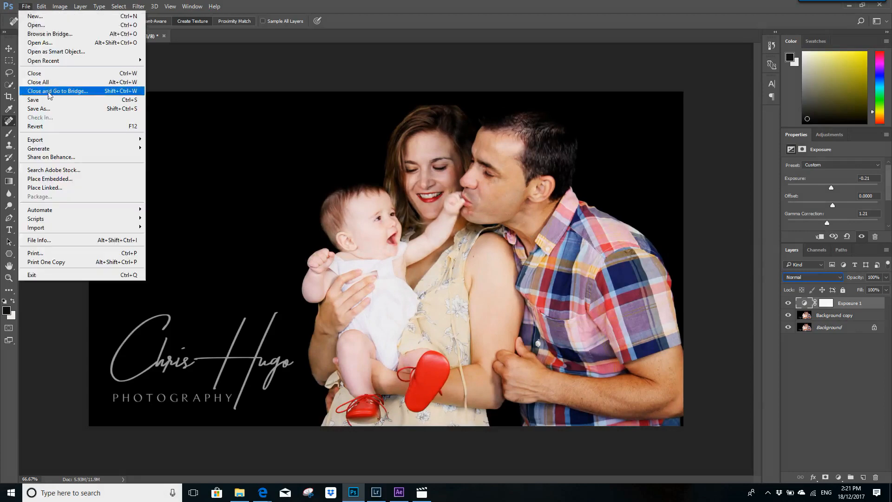
{"action": "left_click", "coordinate": [55, 107]}
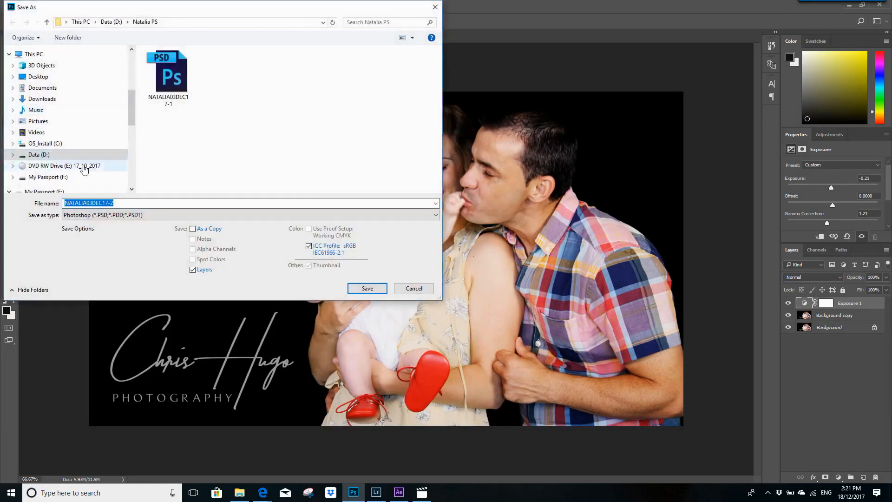
{"action": "left_click", "coordinate": [109, 215]}
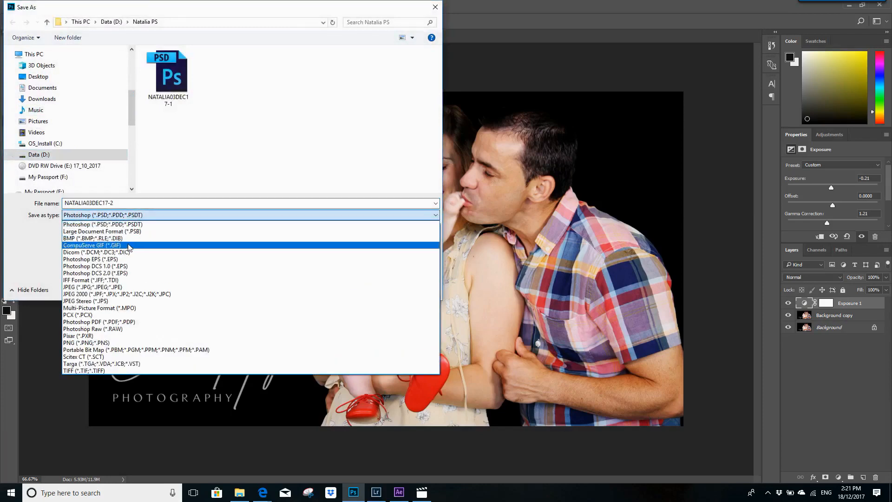
{"action": "left_click", "coordinate": [136, 286]}
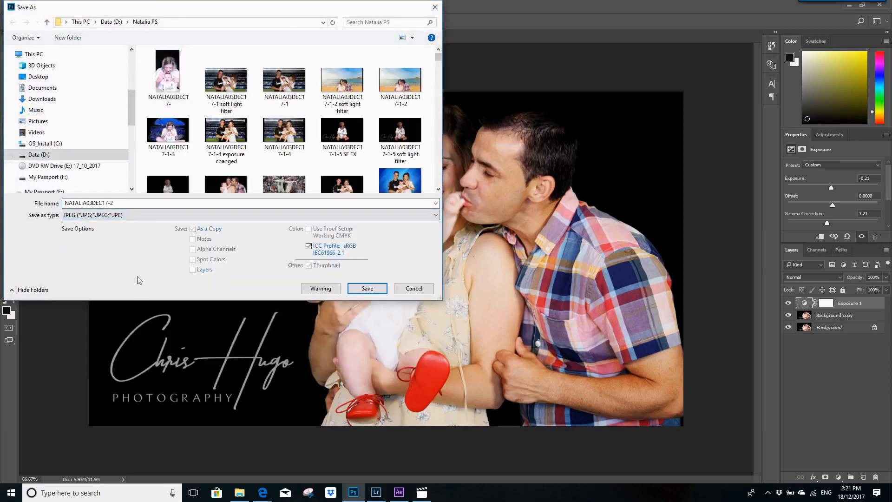
{"action": "left_click", "coordinate": [148, 203]}
{"action": "left_click", "coordinate": [150, 204]}
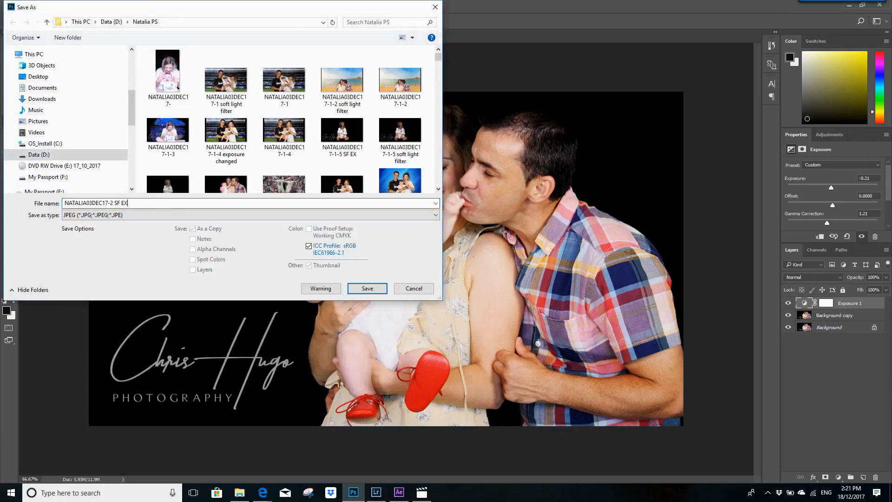
{"action": "left_click", "coordinate": [367, 289]}
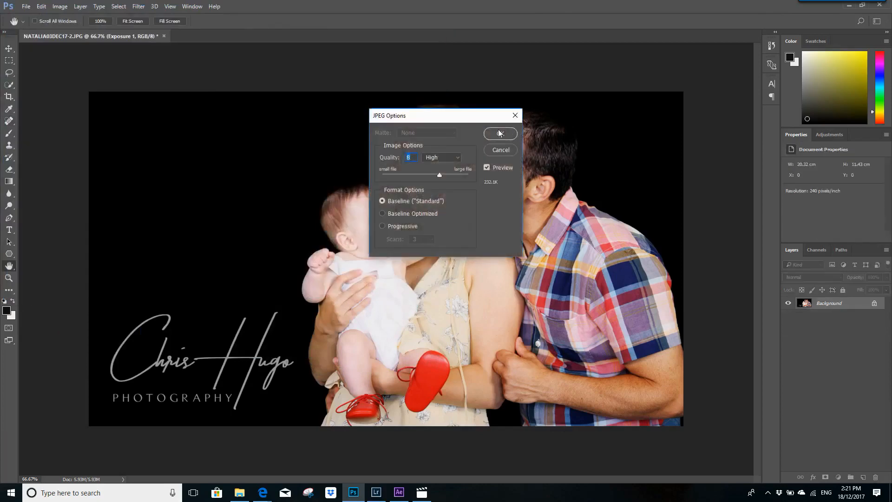
{"action": "left_click", "coordinate": [507, 132]}
- Close the layered family portrait without saving changes to the original file
{"action": "left_click", "coordinate": [26, 6]}
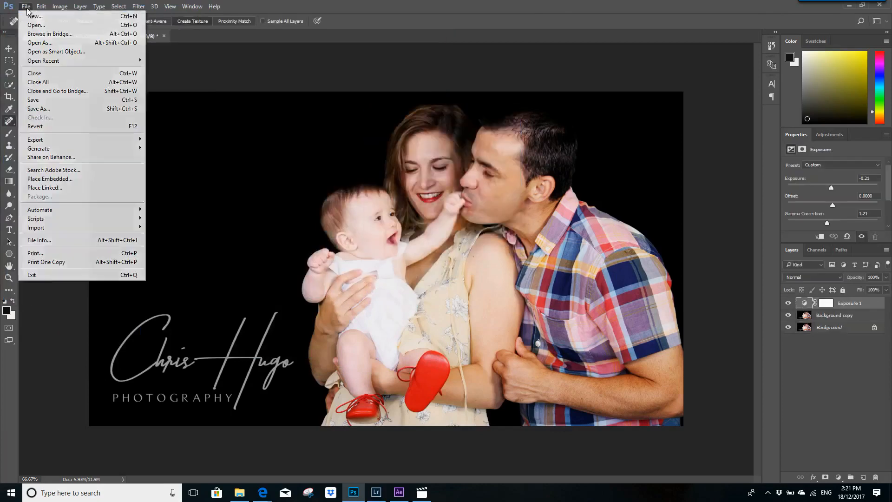
{"action": "left_click", "coordinate": [51, 87]}
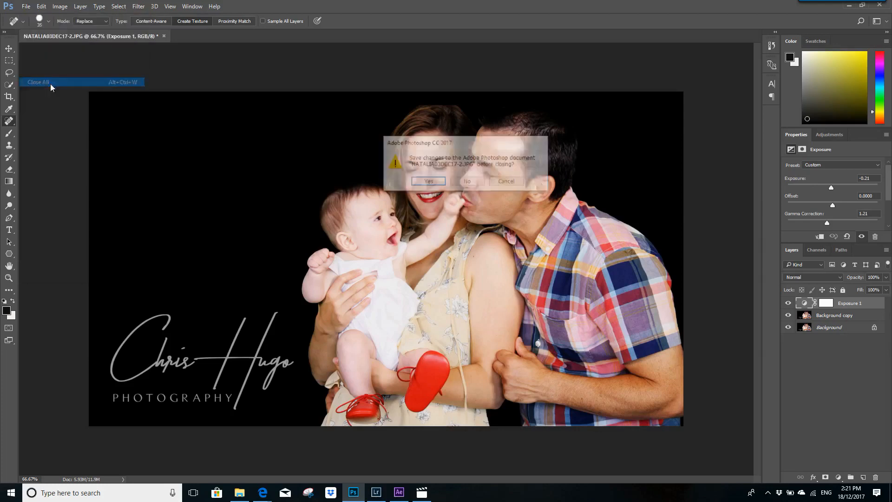
{"action": "left_click", "coordinate": [472, 182]}
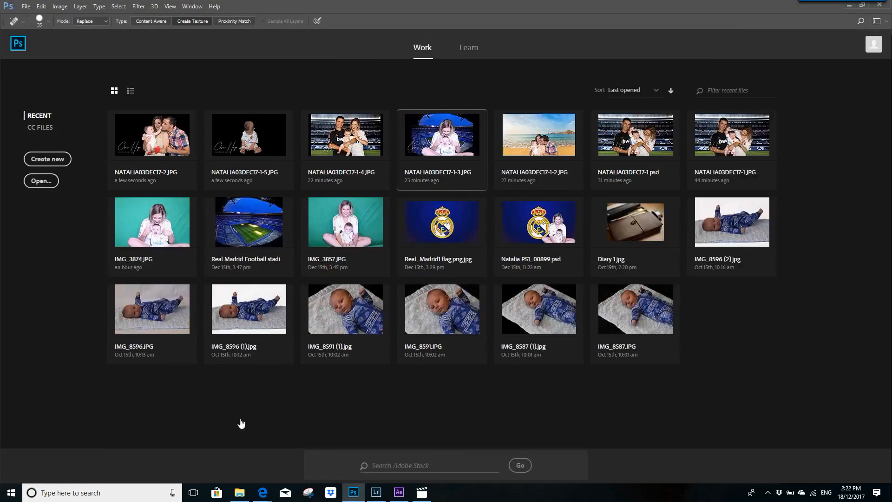
- Switch to File Explorer and rename the soft light filter version of the "17-1" stadium photo so its name ends in "-1 SF"
{"action": "left_click", "coordinate": [239, 492]}
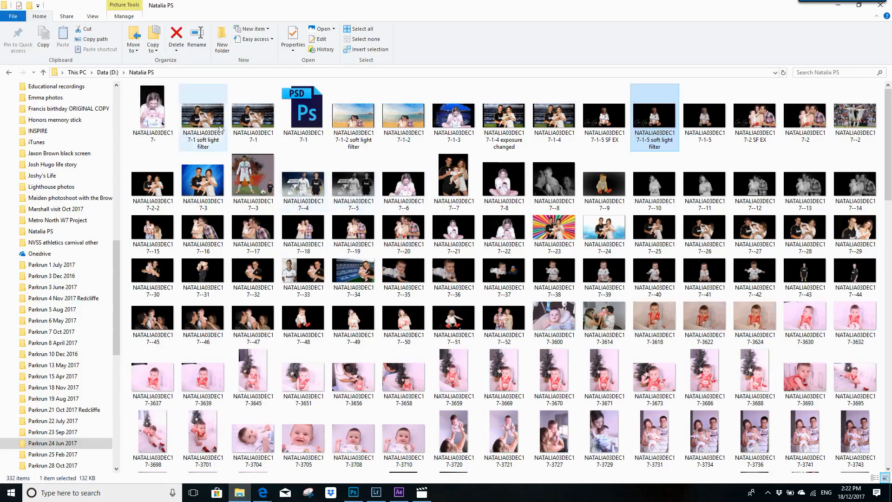
{"action": "right_click", "coordinate": [210, 114]}
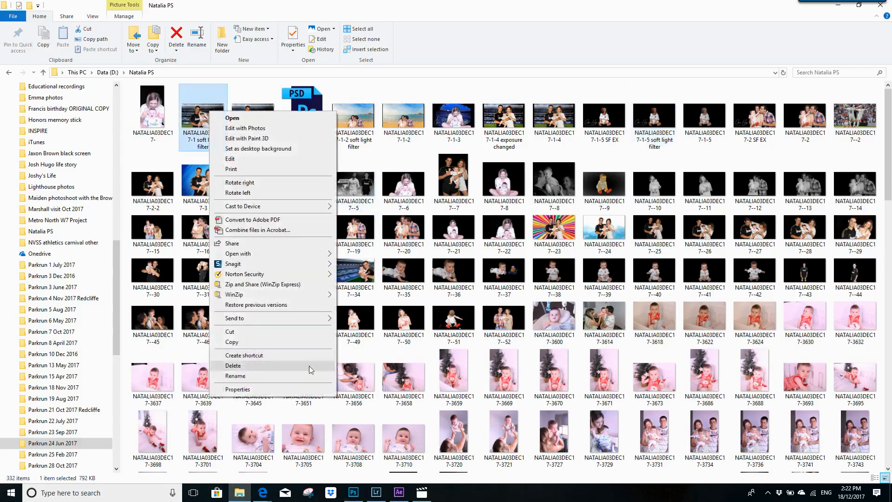
{"action": "left_click", "coordinate": [277, 377]}
{"action": "key", "text": "End"}
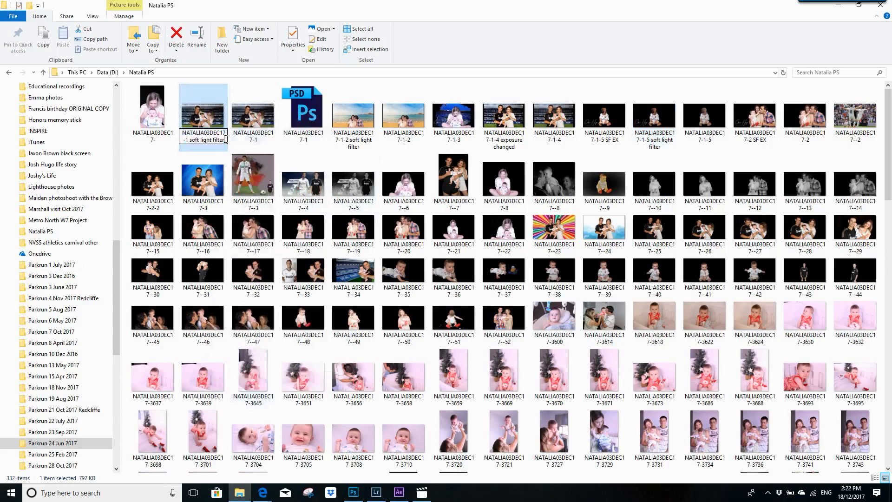
{"action": "key", "text": "BackSpace"}
{"action": "key", "text": "BackSpace"}
{"action": "key", "text": "BackSpace"}
{"action": "key", "text": "BackSpace"}
{"action": "key", "text": "BackSpace"}
{"action": "key", "text": "BackSpace"}
{"action": "key", "text": "BackSpace"}
{"action": "key", "text": "BackSpace"}
{"action": "key", "text": "BackSpace"}
{"action": "key", "text": "BackSpace"}
{"action": "key", "text": "BackSpace"}
{"action": "key", "text": "BackSpace"}
{"action": "key", "text": "BackSpace"}
{"action": "key", "text": "BackSpace"}
{"action": "key", "text": "BackSpace"}
{"action": "key", "text": "BackSpace"}
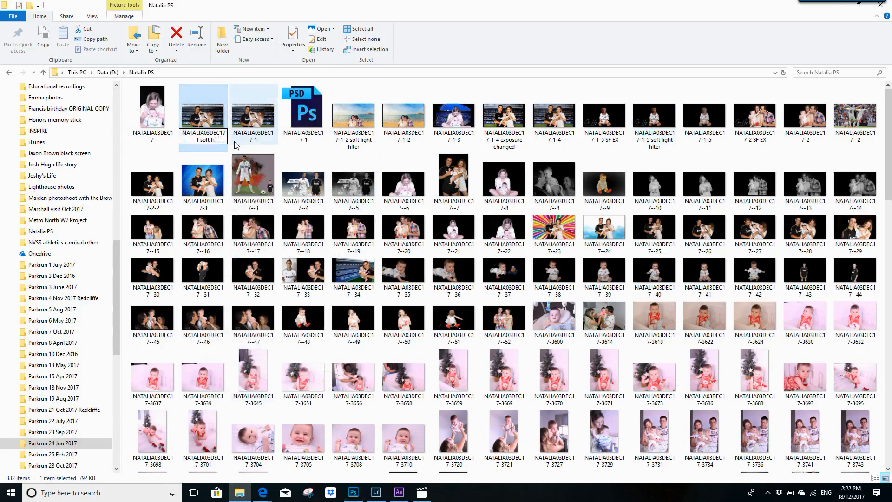
{"action": "key", "text": "BackSpace"}
{"action": "type", "text": "SF"}
- Rename the soft light filter version of the beach photo so its name ends in "-1-2 SF"
{"action": "right_click", "coordinate": [358, 123]}
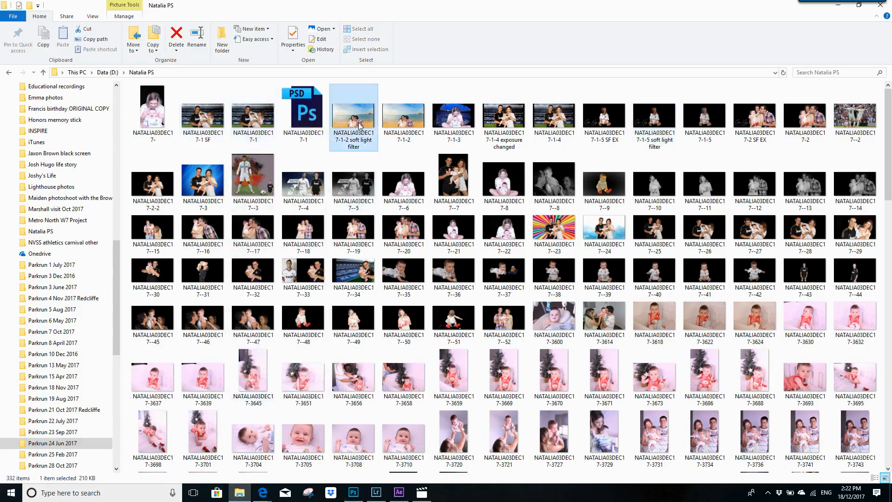
{"action": "left_click", "coordinate": [385, 387]}
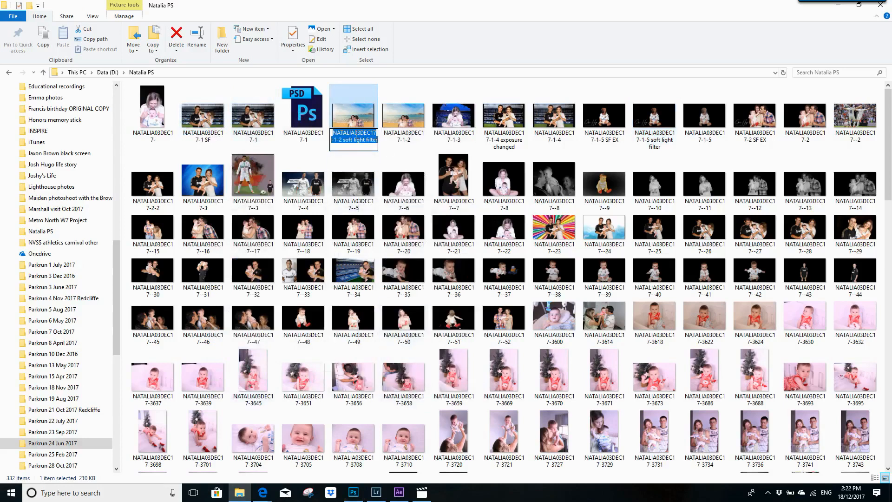
{"action": "left_click", "coordinate": [344, 137]}
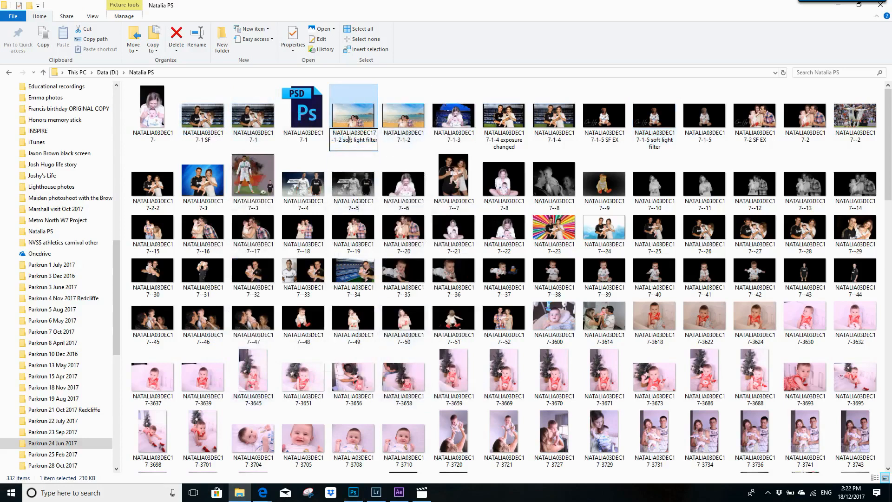
{"action": "left_click_drag", "start_coordinate": [343, 139], "coordinate": [378, 141]}
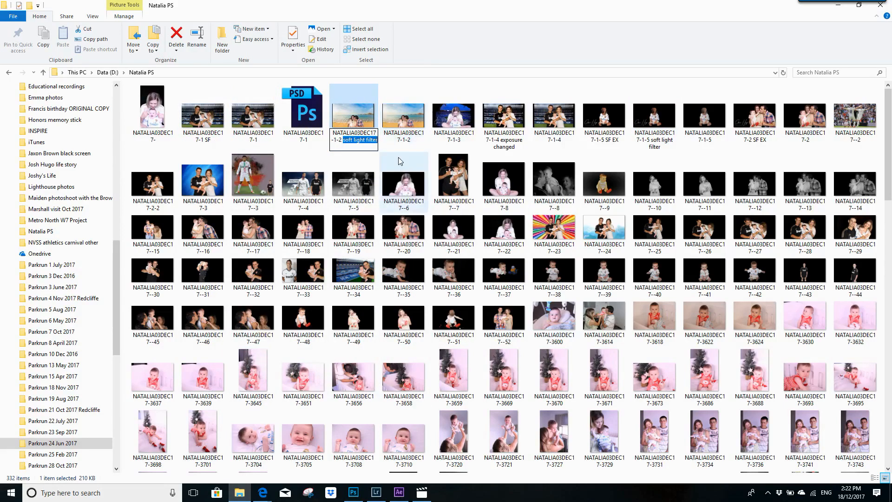
{"action": "type", "text": "SF"}
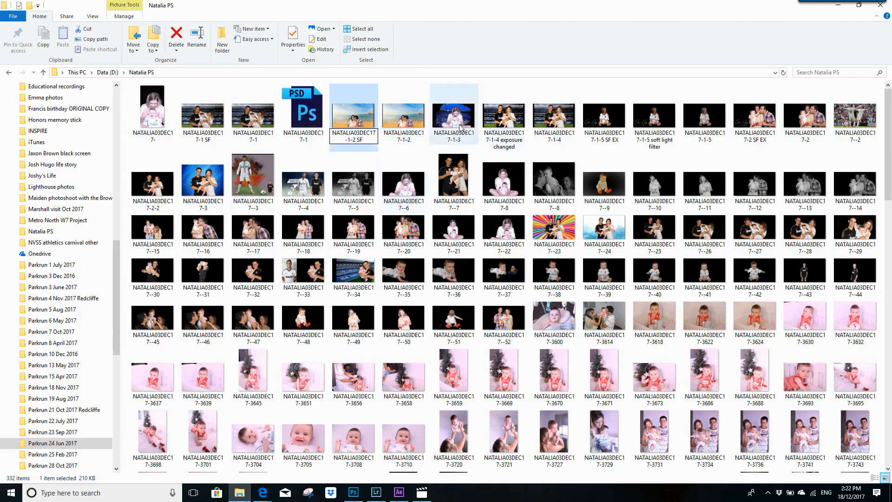
- Rename the exposure changed version of the "1-4" stadium photo so its name ends in "-1-4 SF EX"
{"action": "left_click", "coordinate": [509, 126]}
{"action": "right_click", "coordinate": [510, 126]}
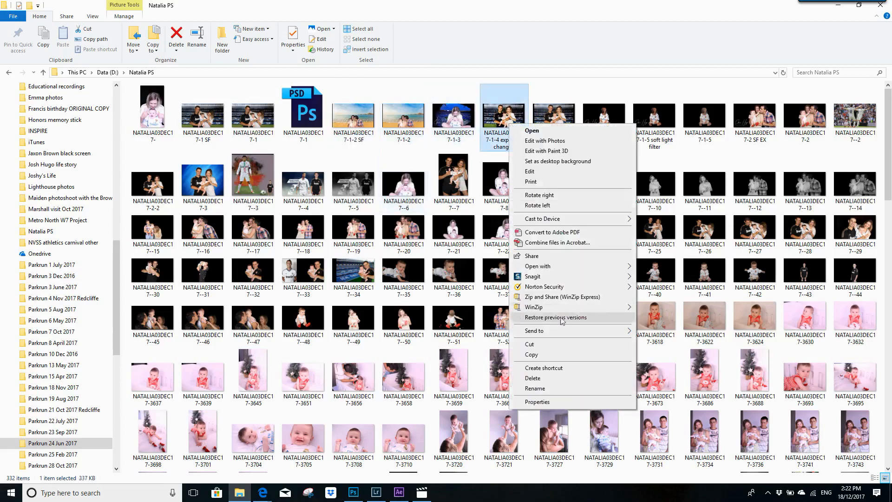
{"action": "left_click", "coordinate": [546, 388]}
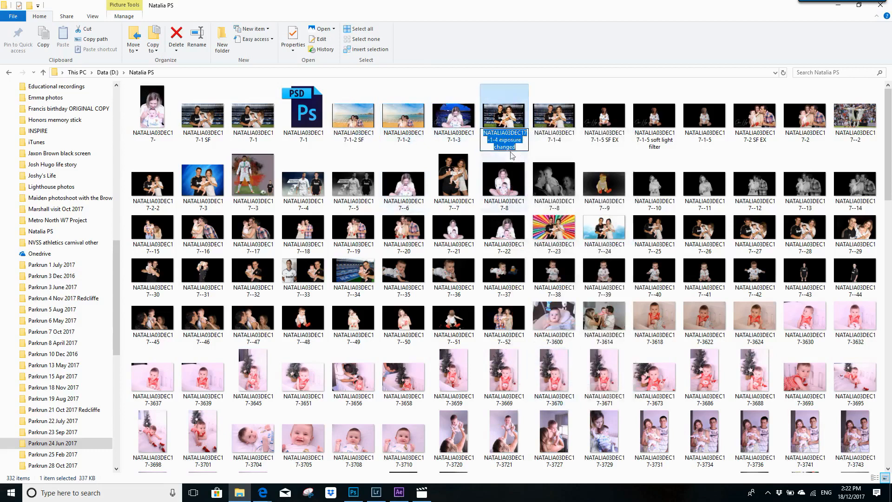
{"action": "left_click_drag", "start_coordinate": [517, 146], "coordinate": [499, 139]}
{"action": "type", "text": "SF EX"}
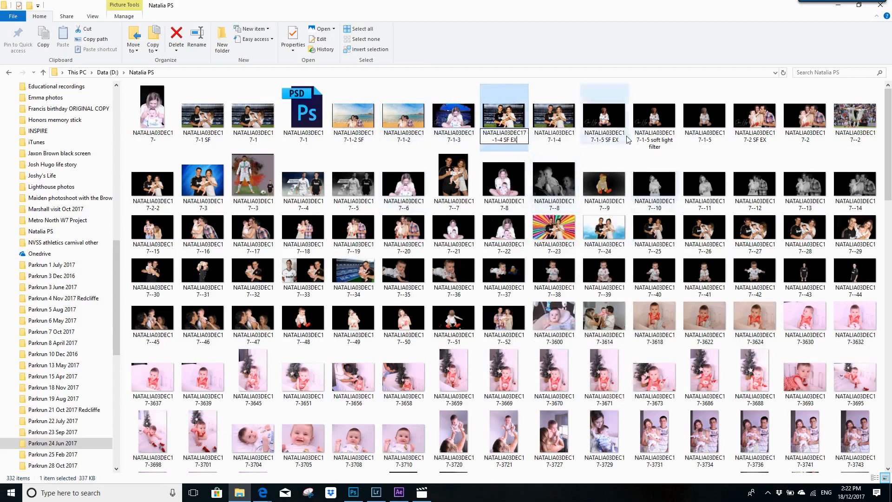
- Rename the soft light filter version of the "1-5" baby photo so its name ends in "-1-5 SF"
{"action": "right_click", "coordinate": [675, 133]}
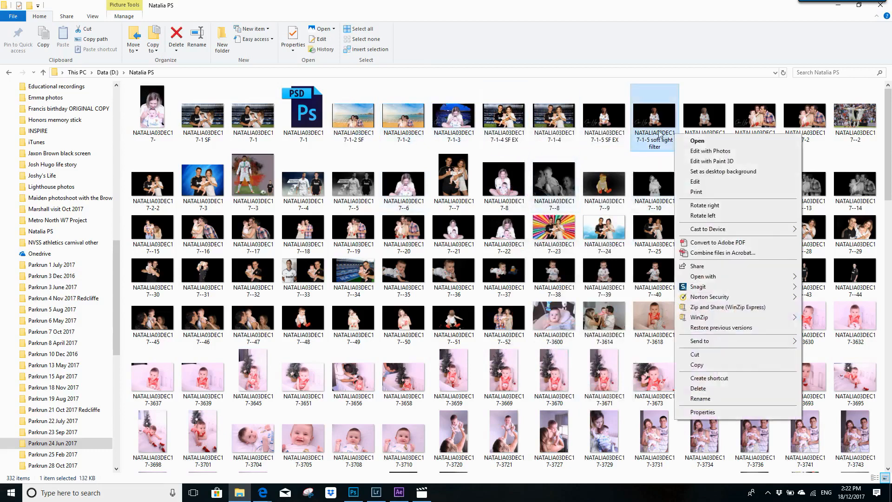
{"action": "left_click", "coordinate": [668, 118]}
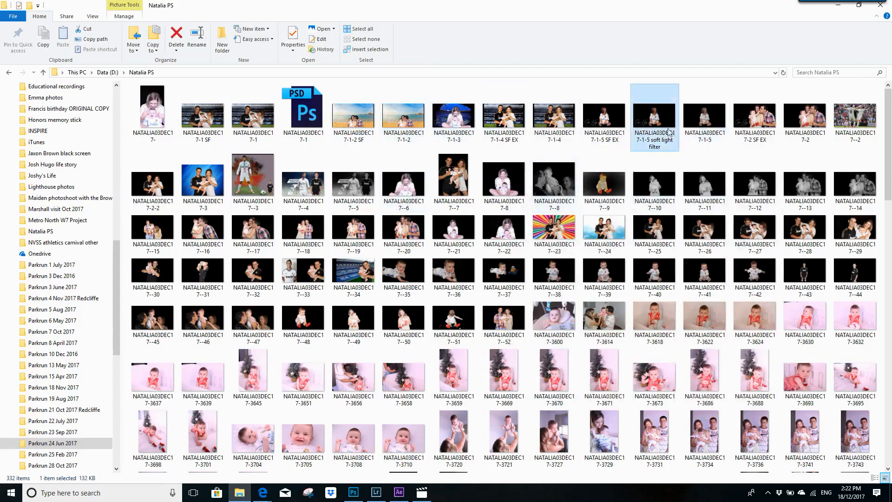
{"action": "right_click", "coordinate": [656, 123]}
{"action": "left_click", "coordinate": [683, 387]}
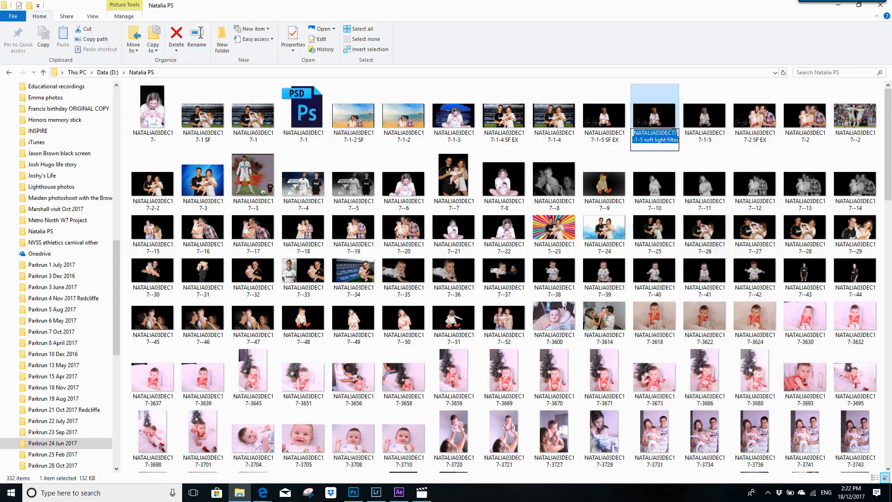
{"action": "left_click_drag", "start_coordinate": [644, 139], "coordinate": [692, 139]}
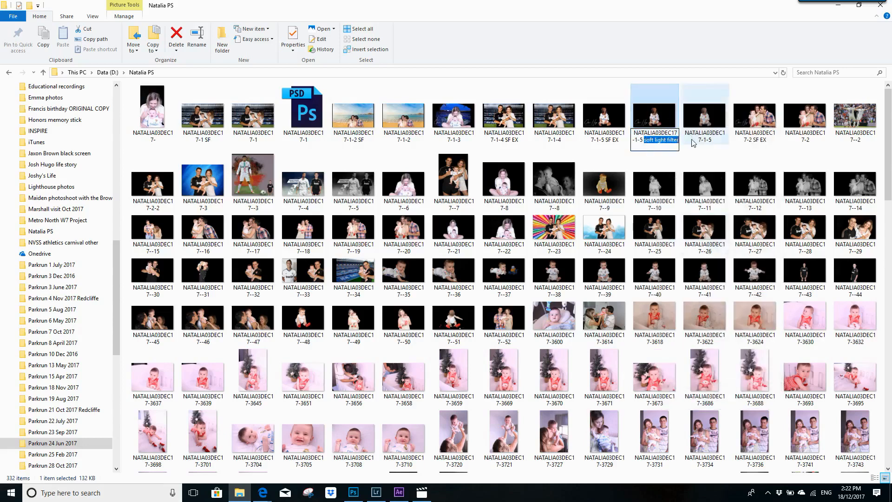
{"action": "type", "text": "SF"}
{"action": "key", "text": "Return"}
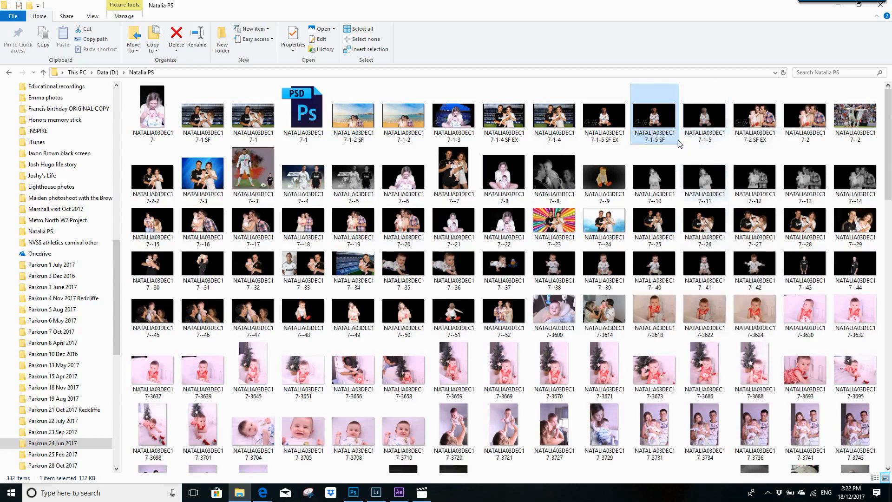
- Compare the original "-2" family photo with its "-2 SF EX" version in the Photos viewer and close the viewer
{"action": "double_click", "coordinate": [813, 121]}
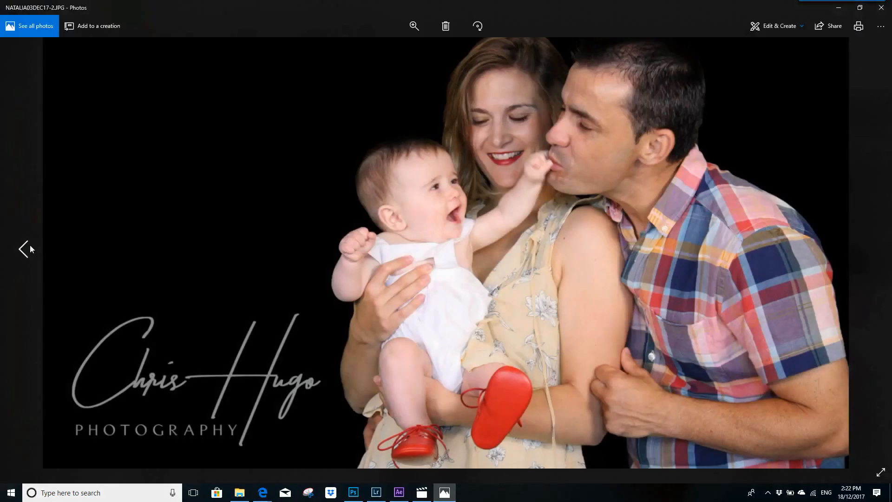
{"action": "left_click", "coordinate": [22, 249]}
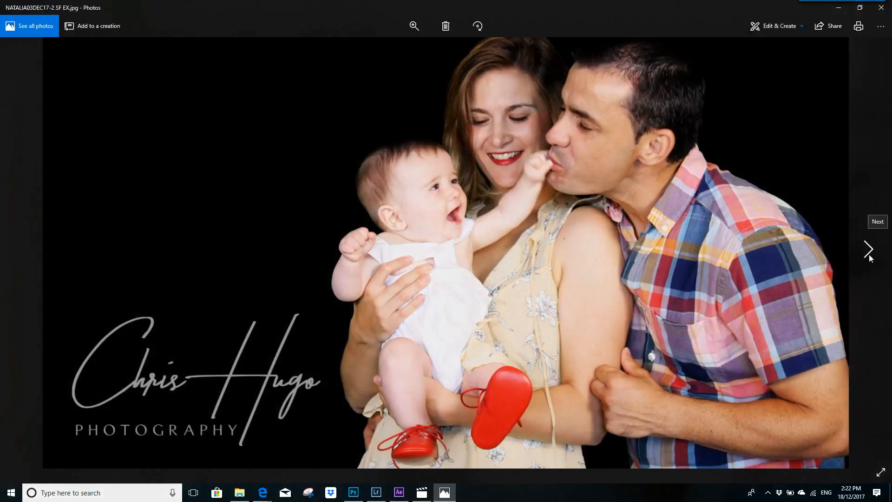
{"action": "left_click", "coordinate": [870, 257]}
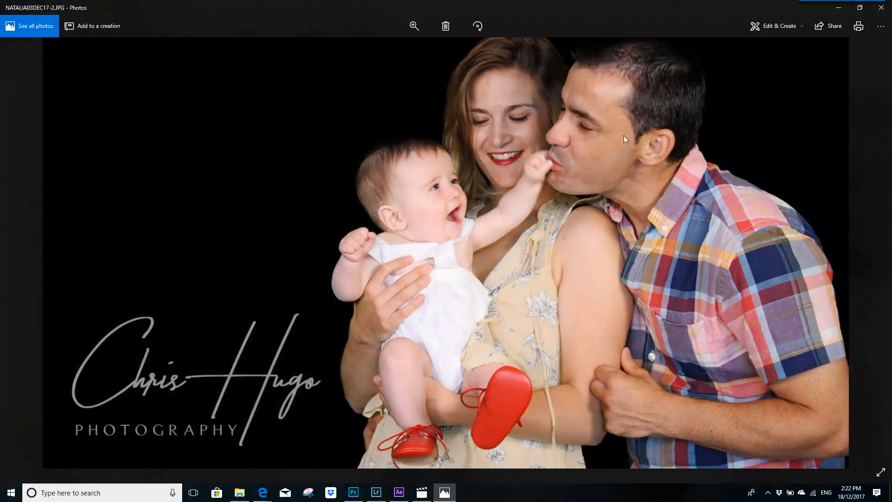
{"action": "left_click", "coordinate": [23, 247]}
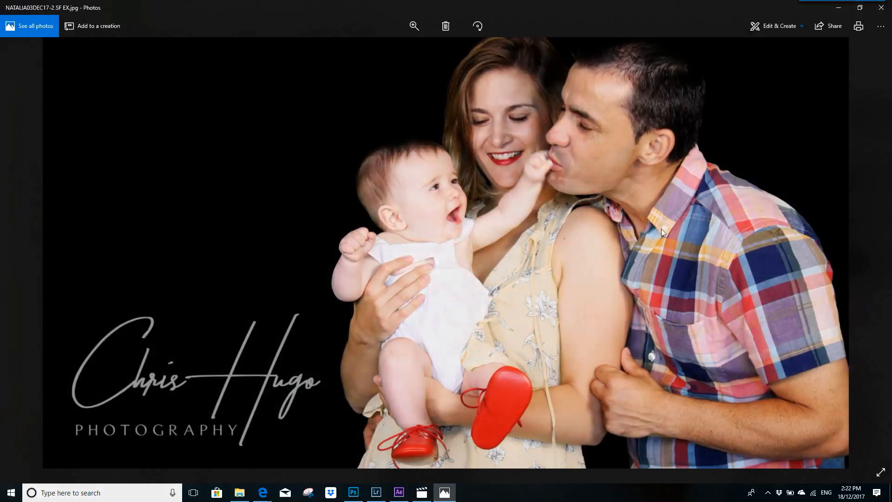
{"action": "left_click", "coordinate": [888, 10]}
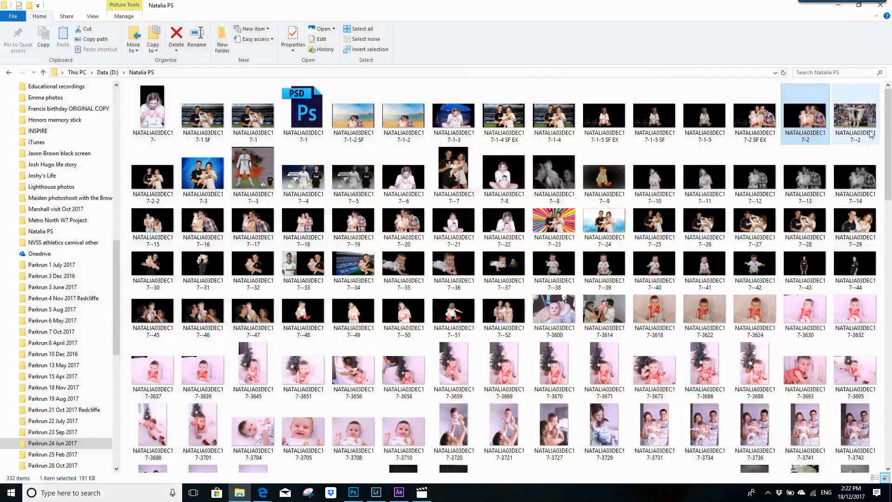
- Switch to Photoshop and open the "-2-2" family portrait from the Natalia PS folder
{"action": "left_click", "coordinate": [350, 494]}
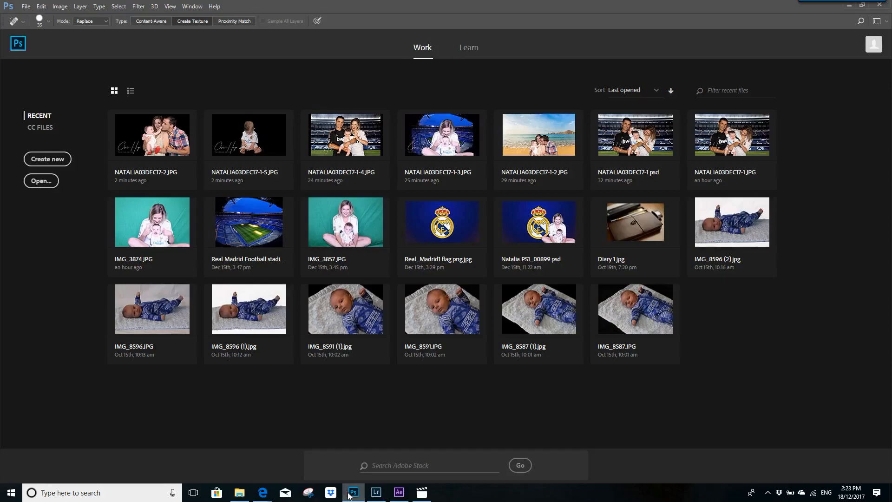
{"action": "left_click", "coordinate": [26, 7]}
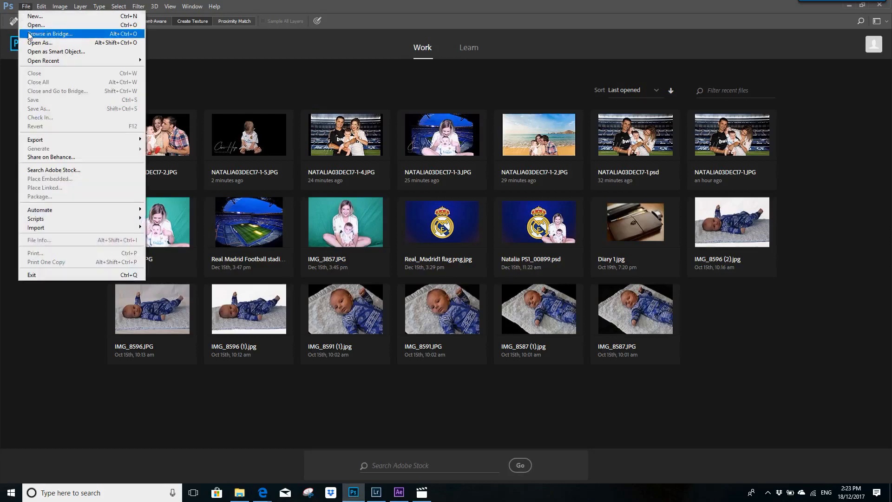
{"action": "left_click", "coordinate": [35, 26]}
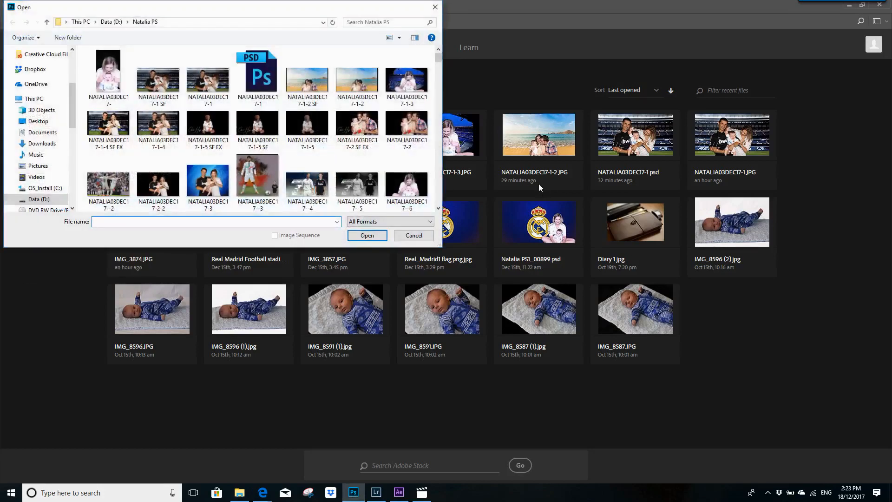
{"action": "double_click", "coordinate": [157, 194]}
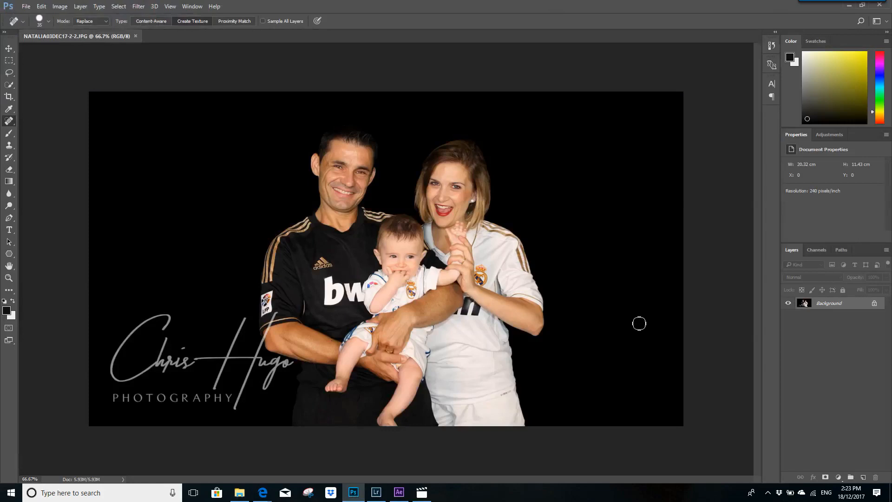
- Duplicate the Background layer under its default name and set the copy's blend mode to Soft Light
{"action": "right_click", "coordinate": [827, 304]}
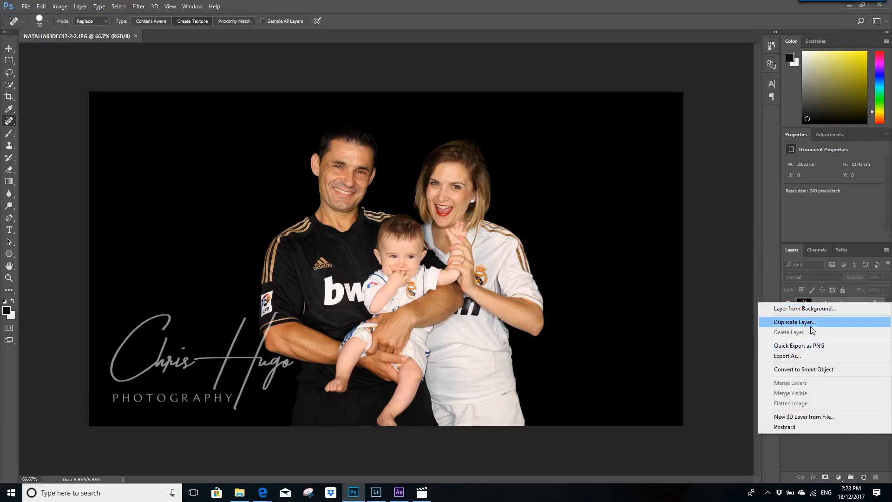
{"action": "left_click", "coordinate": [793, 321]}
{"action": "left_click", "coordinate": [527, 150]}
{"action": "left_click", "coordinate": [840, 277]}
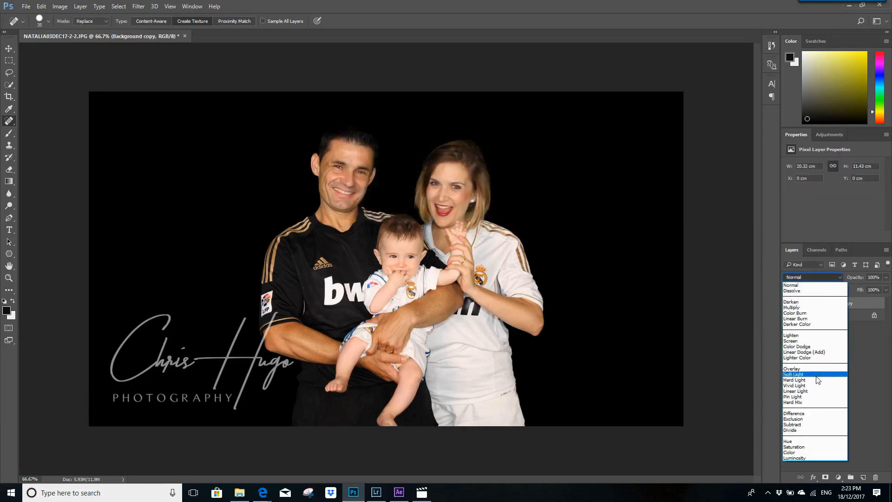
{"action": "left_click", "coordinate": [818, 374]}
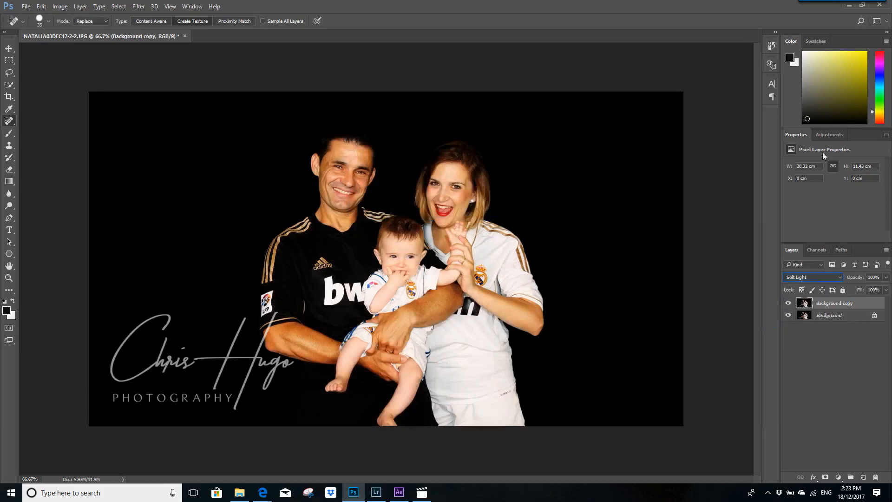
- Add an Exposure adjustment layer above the Soft Light copy and set its exposure to -0.14
{"action": "left_click", "coordinate": [828, 135]}
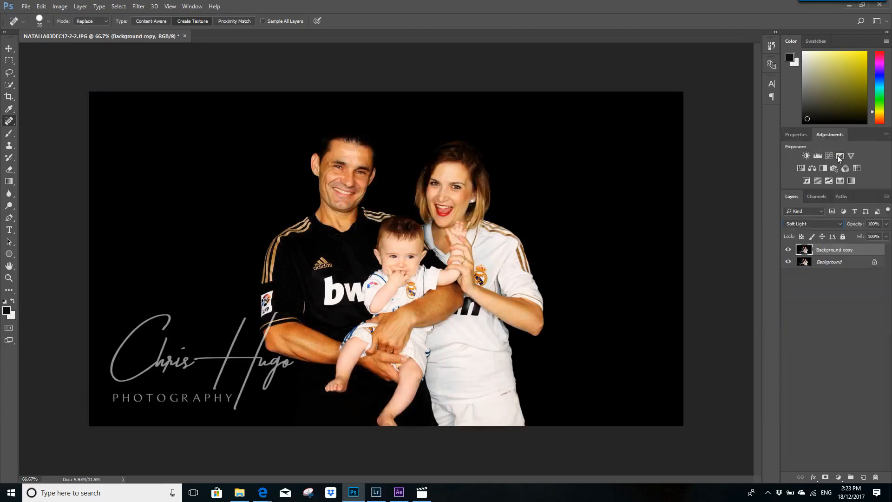
{"action": "left_click", "coordinate": [841, 157]}
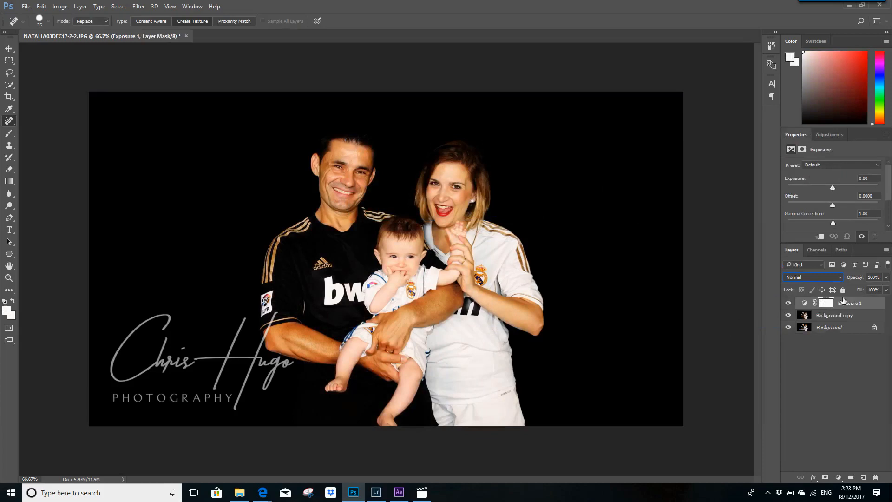
{"action": "left_click", "coordinate": [805, 304]}
{"action": "left_click_drag", "start_coordinate": [833, 187], "coordinate": [833, 196]}
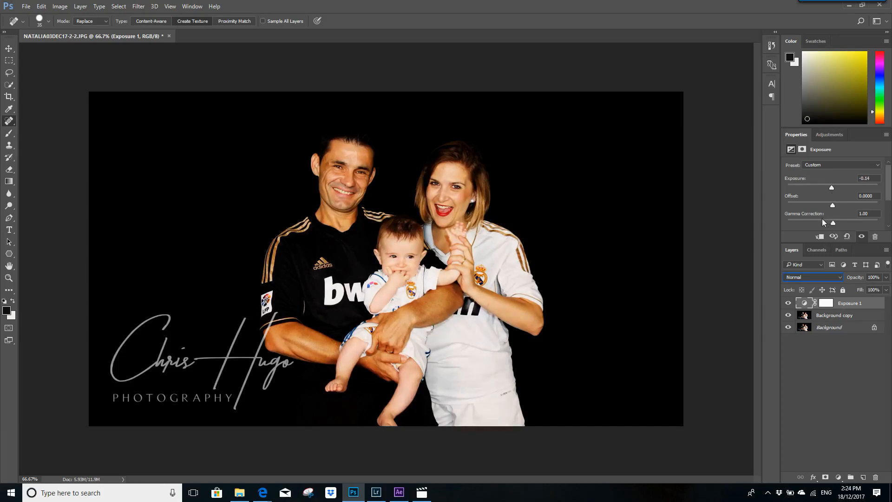
{"action": "left_click", "coordinate": [827, 303]}
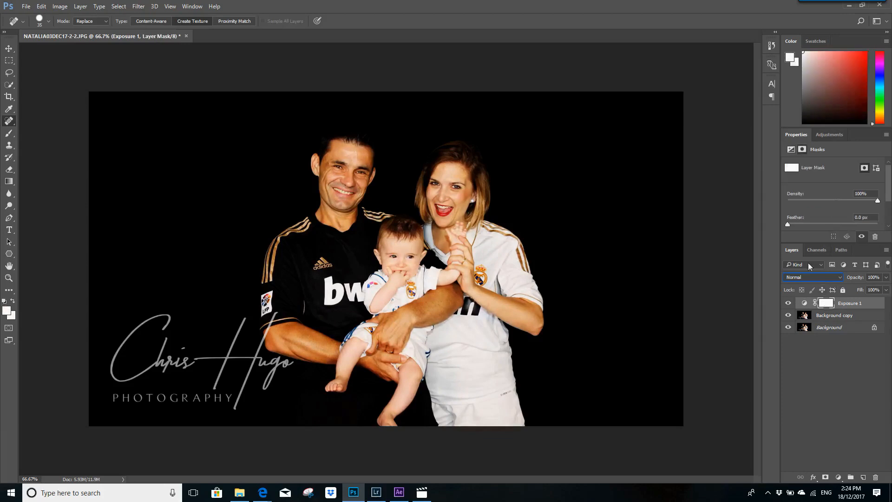
{"action": "left_click", "coordinate": [4, 301]}
{"action": "mouse_move", "coordinate": [788, 225]}
{"action": "left_mouse_down"}
{"action": "mouse_move", "coordinate": [805, 223]}
{"action": "mouse_move", "coordinate": [787, 224]}
{"action": "left_mouse_up"}
{"action": "left_click_drag", "start_coordinate": [843, 205], "coordinate": [891, 209]}
{"action": "left_click", "coordinate": [13, 302]}
{"action": "left_click", "coordinate": [805, 304]}
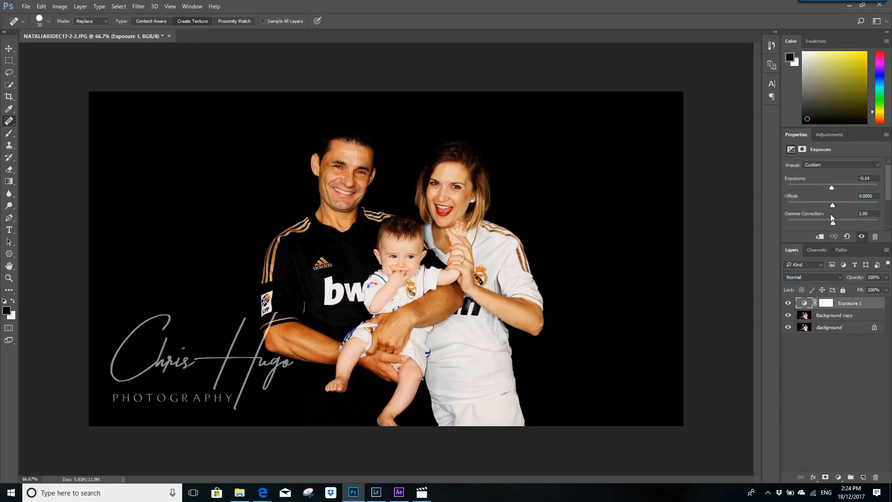
- Try an exposure of +0.21 on the adjustment layer and set the exposure back to 0.00
{"action": "left_click_drag", "start_coordinate": [832, 189], "coordinate": [834, 195]}
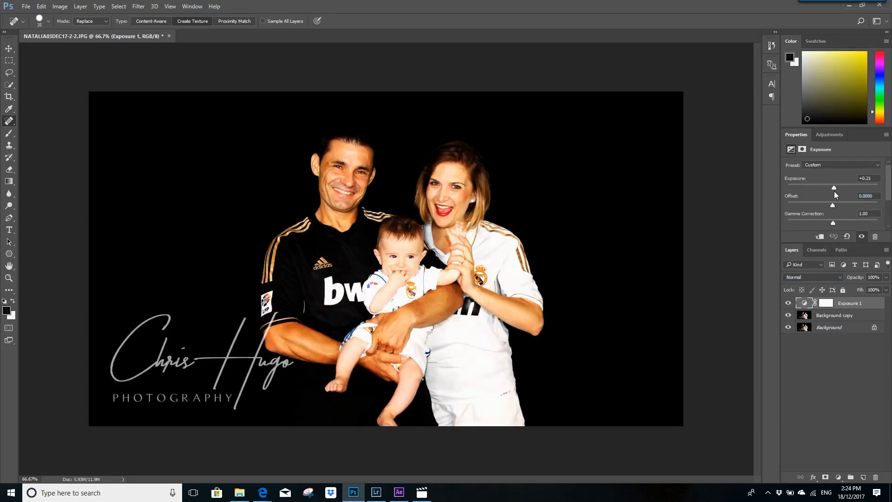
{"action": "left_click_drag", "start_coordinate": [834, 191], "coordinate": [835, 192]}
{"action": "left_click_drag", "start_coordinate": [834, 189], "coordinate": [833, 190]}
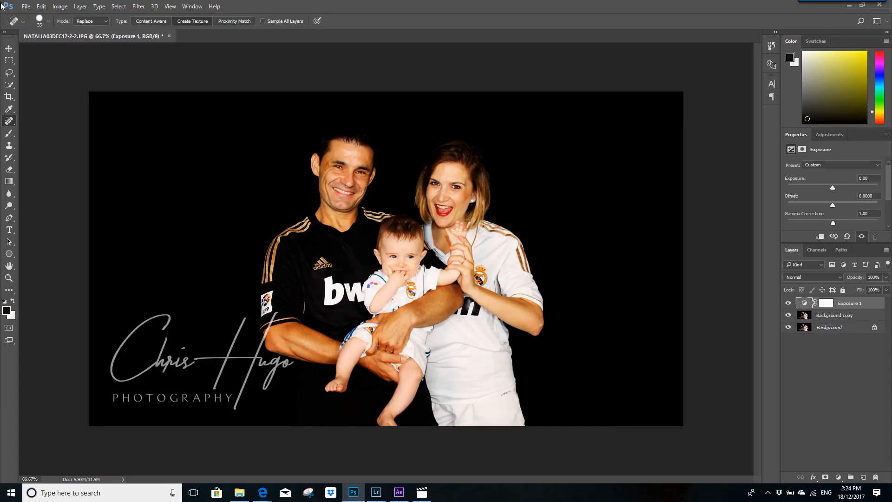
- Try the Soft Light blend mode on the Exposure adjustment layer and return the layer to Normal
{"action": "left_click", "coordinate": [840, 278]}
{"action": "left_click", "coordinate": [839, 278]}
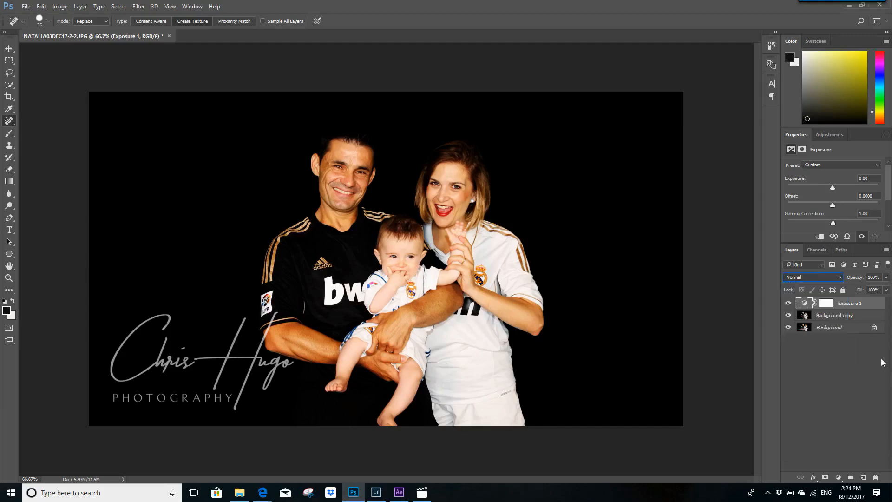
{"action": "left_click", "coordinate": [854, 318]}
{"action": "left_click", "coordinate": [846, 304]}
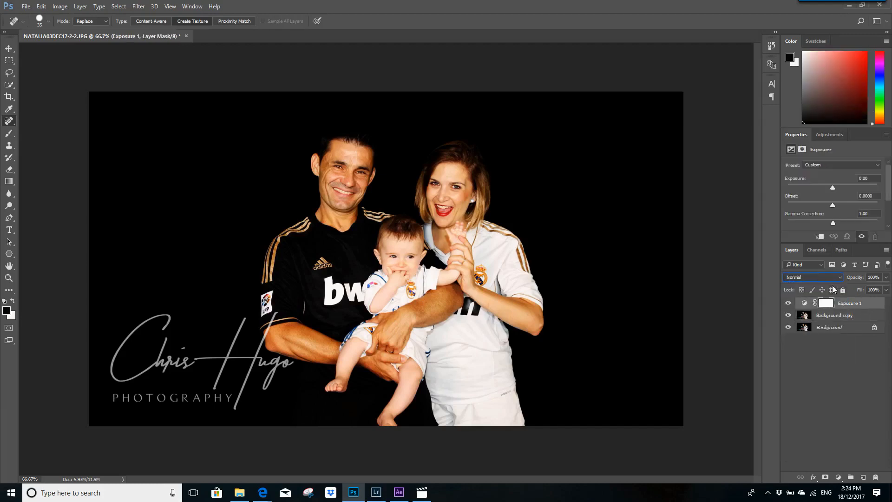
{"action": "left_click", "coordinate": [840, 278]}
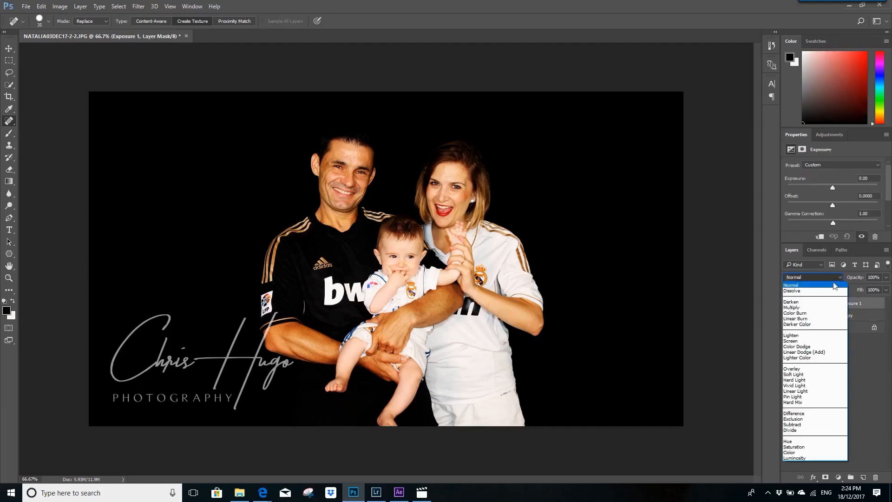
{"action": "left_click", "coordinate": [819, 381]}
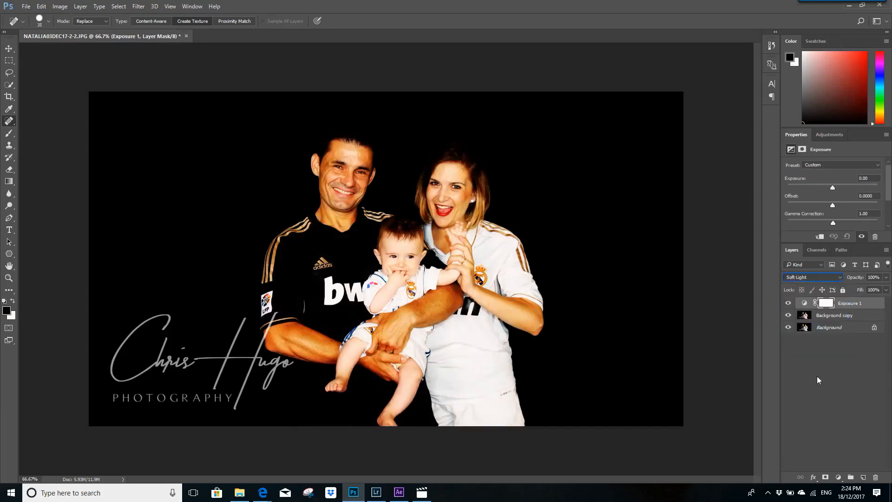
{"action": "left_click", "coordinate": [836, 278]}
{"action": "left_click", "coordinate": [811, 285]}
- Try the Hard Light blend mode on the Background copy layer and return the layer to Soft Light
{"action": "left_click", "coordinate": [837, 316]}
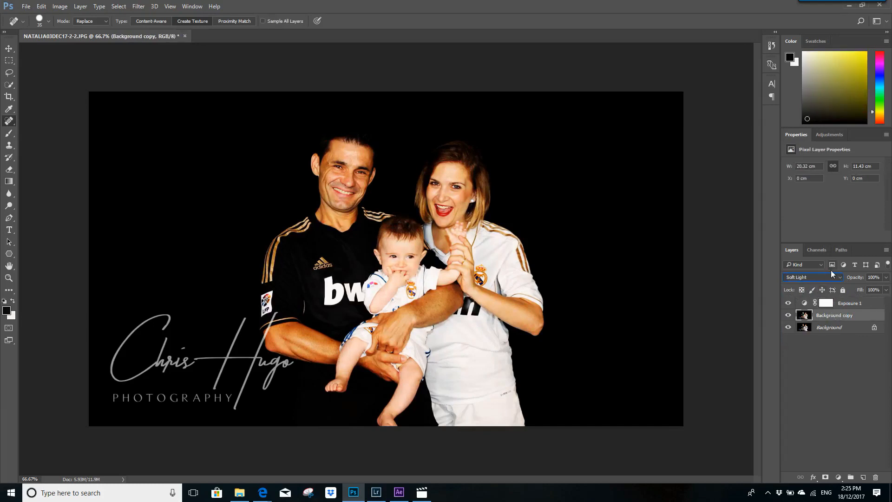
{"action": "left_click", "coordinate": [842, 278]}
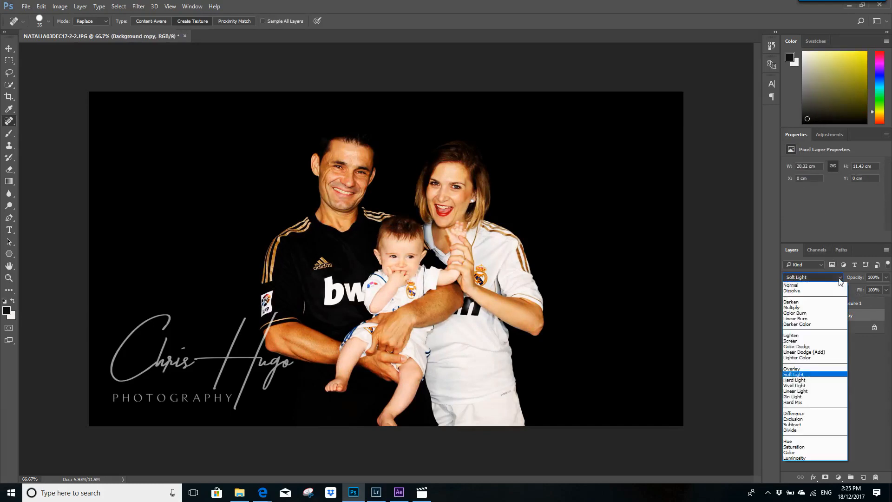
{"action": "left_click", "coordinate": [807, 380]}
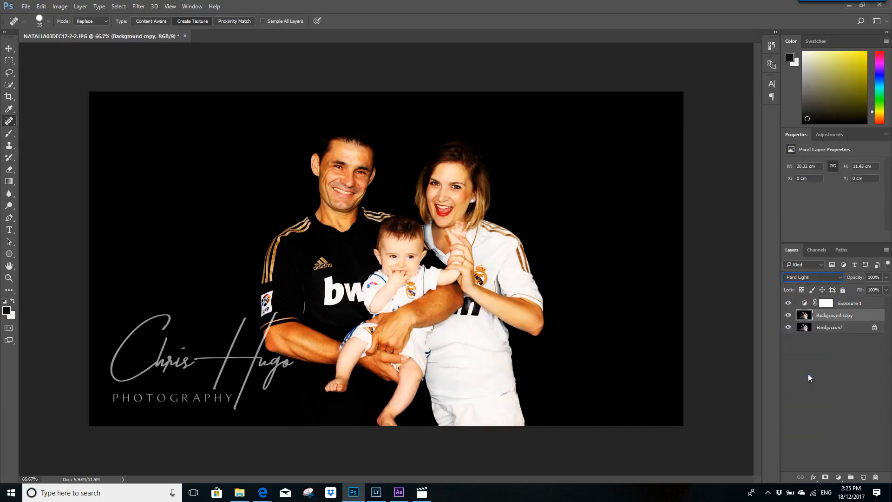
{"action": "left_click", "coordinate": [841, 278]}
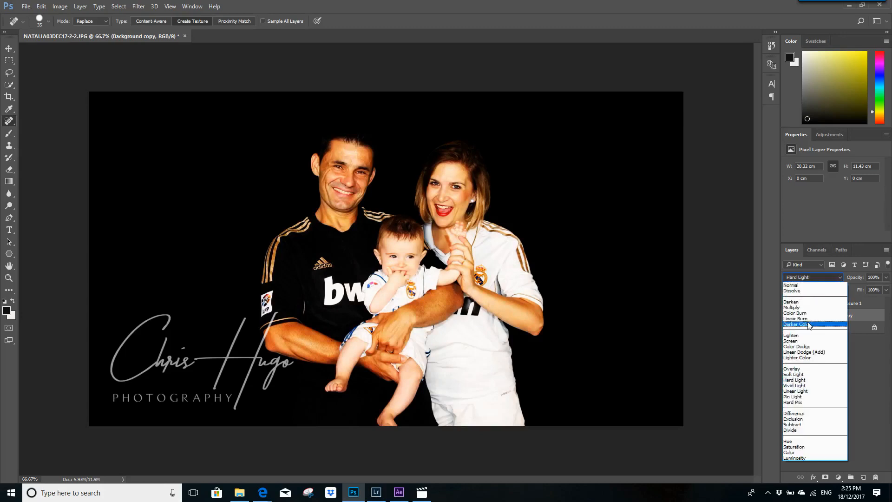
{"action": "left_click", "coordinate": [804, 367]}
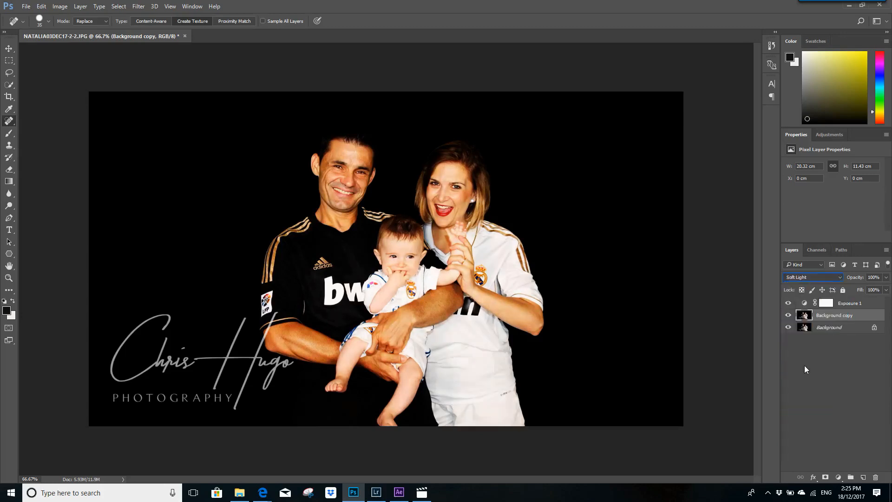
- Save the black-background family photo as a JPEG at quality 8, adding "SF EX" to the end of its file name
{"action": "left_click", "coordinate": [26, 7]}
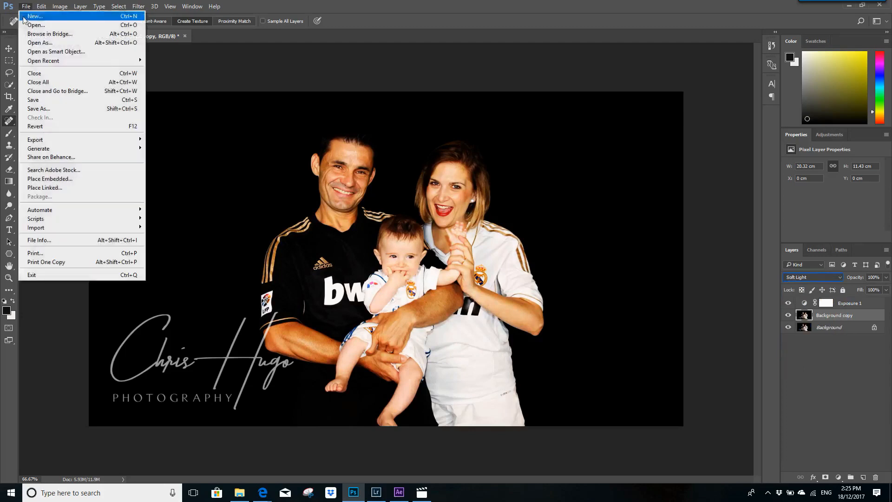
{"action": "left_click", "coordinate": [60, 109]}
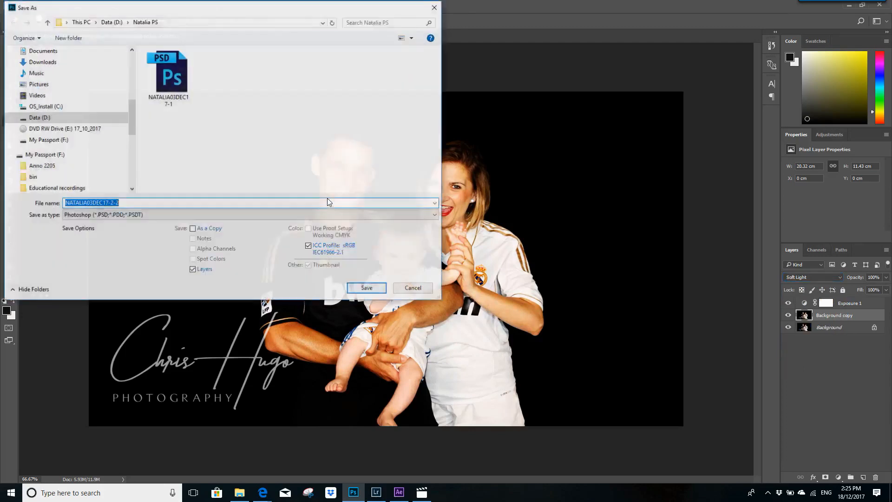
{"action": "left_click", "coordinate": [436, 217]}
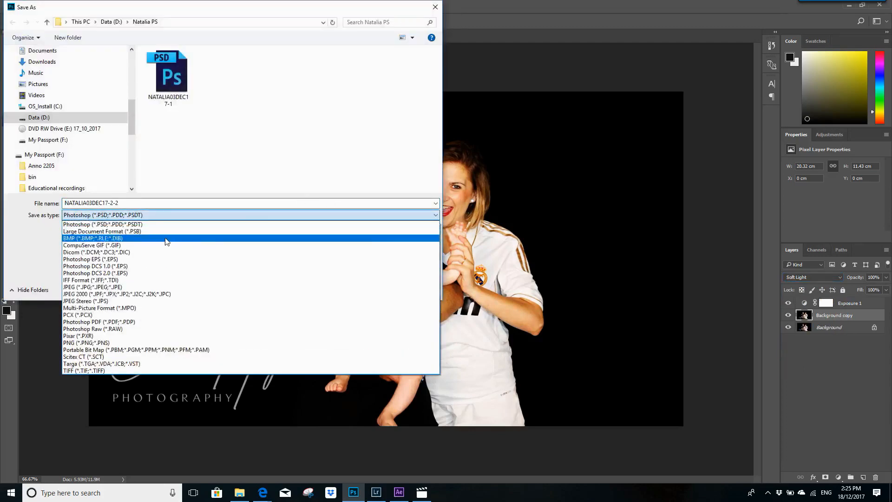
{"action": "left_click", "coordinate": [153, 287]}
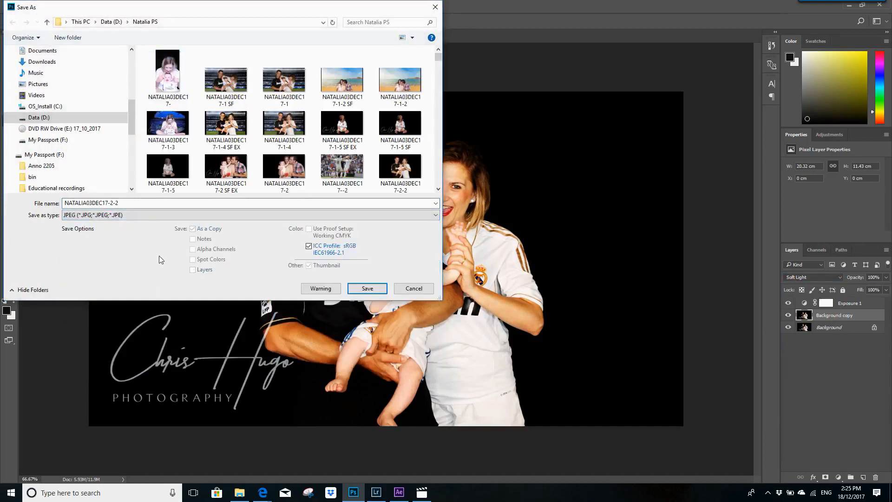
{"action": "left_click", "coordinate": [184, 204]}
{"action": "left_click", "coordinate": [185, 204]}
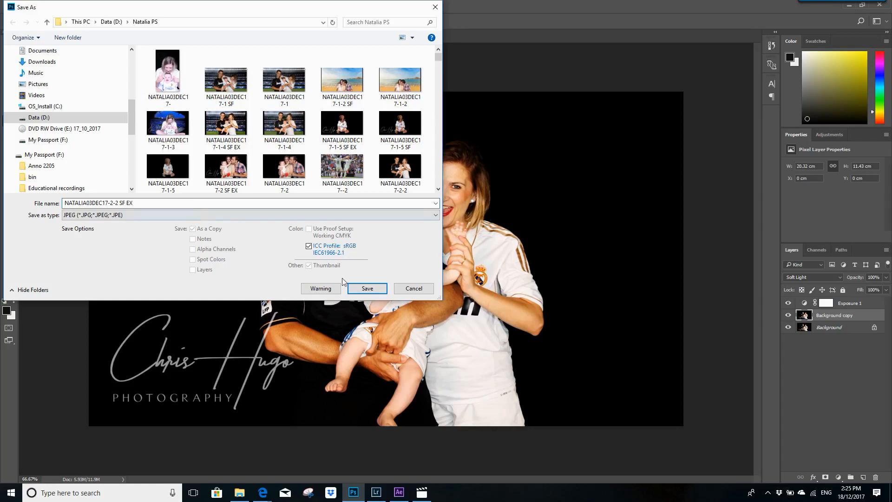
{"action": "left_click", "coordinate": [366, 289]}
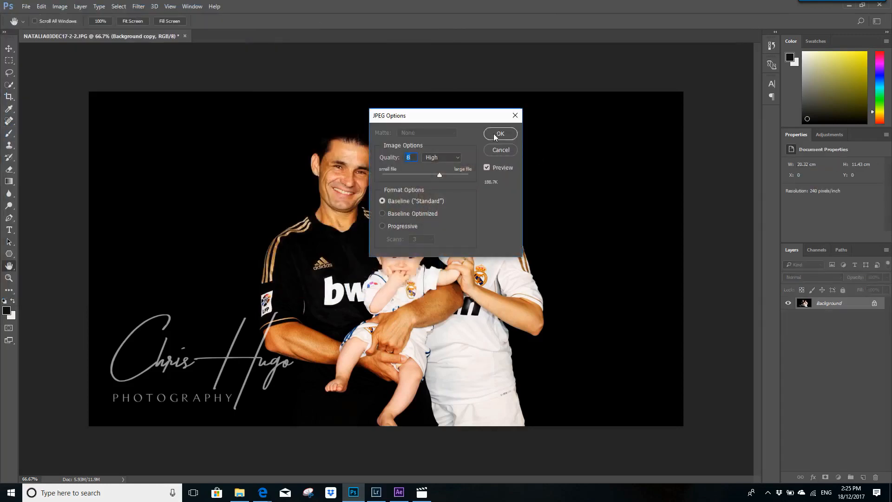
{"action": "left_click", "coordinate": [509, 138]}
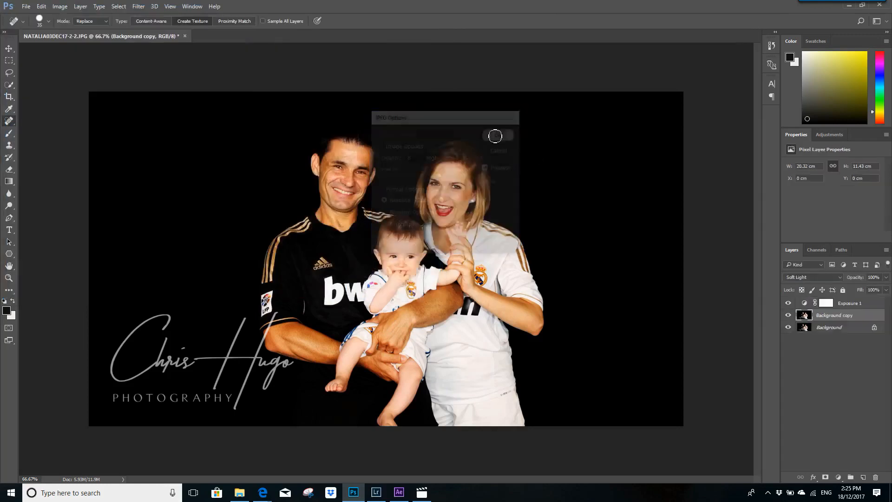
- Close the current photo without saving changes and open the blue-background family photo whose name ends in 17-3
{"action": "left_click", "coordinate": [26, 7]}
{"action": "left_click", "coordinate": [53, 83]}
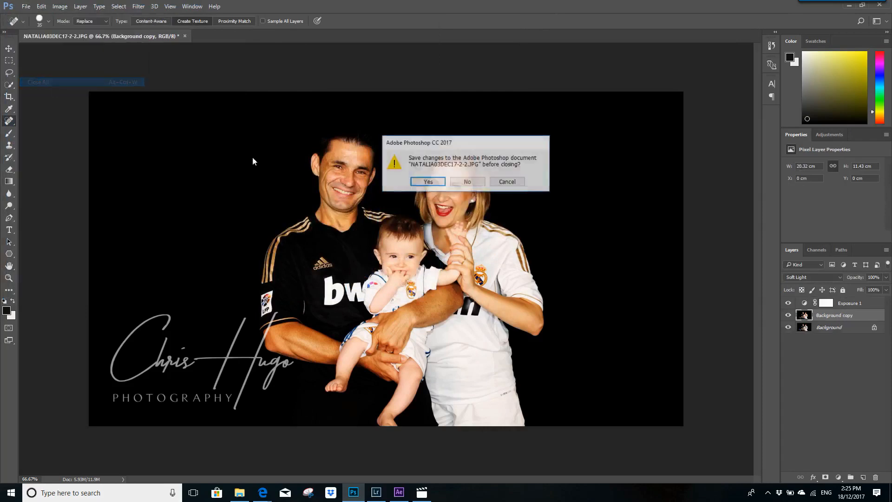
{"action": "left_click", "coordinate": [470, 180]}
{"action": "left_click", "coordinate": [26, 7]}
{"action": "left_click", "coordinate": [35, 25]}
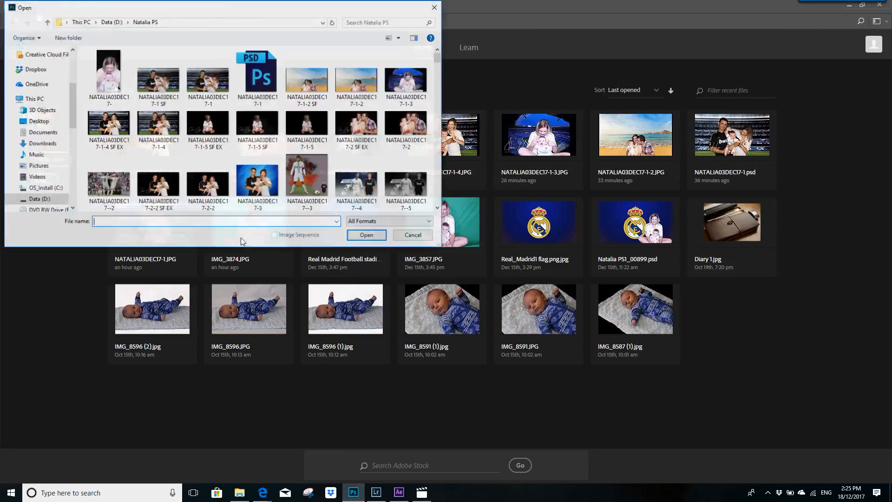
{"action": "double_click", "coordinate": [261, 182]}
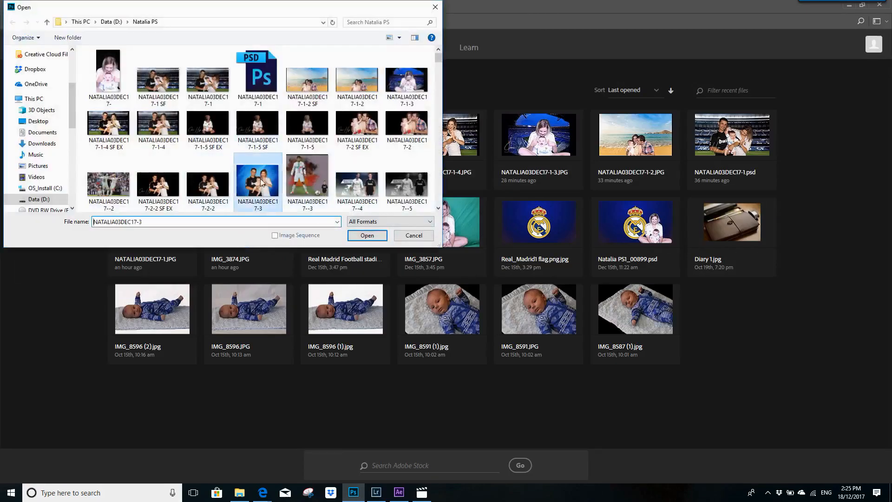
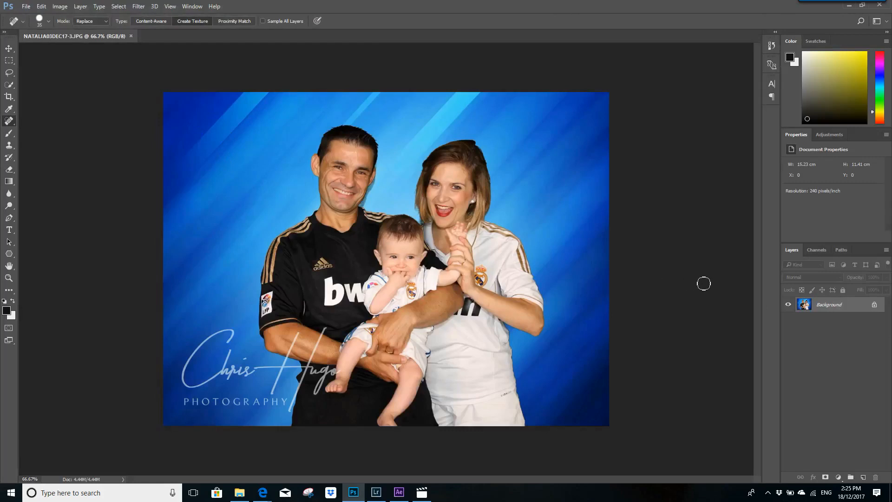
- Duplicate the Background layer and set the copy's blend mode to Soft Light
{"action": "right_click", "coordinate": [841, 305]}
{"action": "left_click", "coordinate": [832, 321]}
{"action": "left_click", "coordinate": [527, 150]}
{"action": "left_click", "coordinate": [839, 278]}
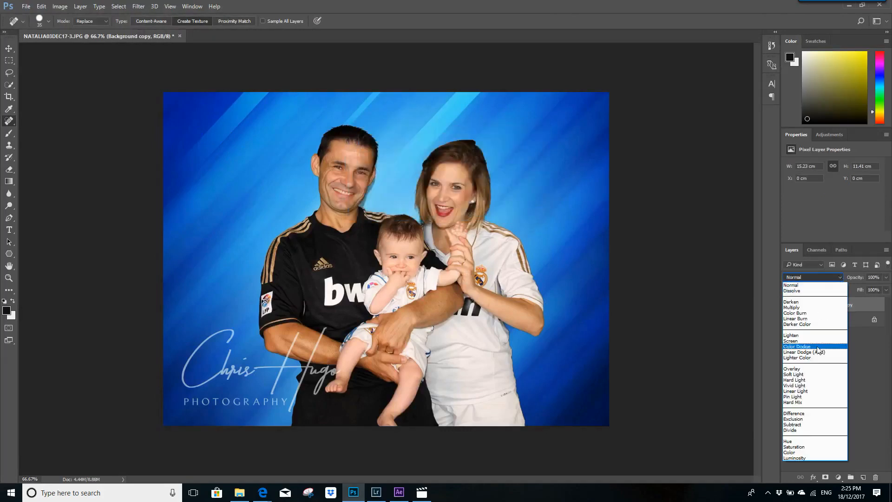
{"action": "left_click", "coordinate": [807, 374]}
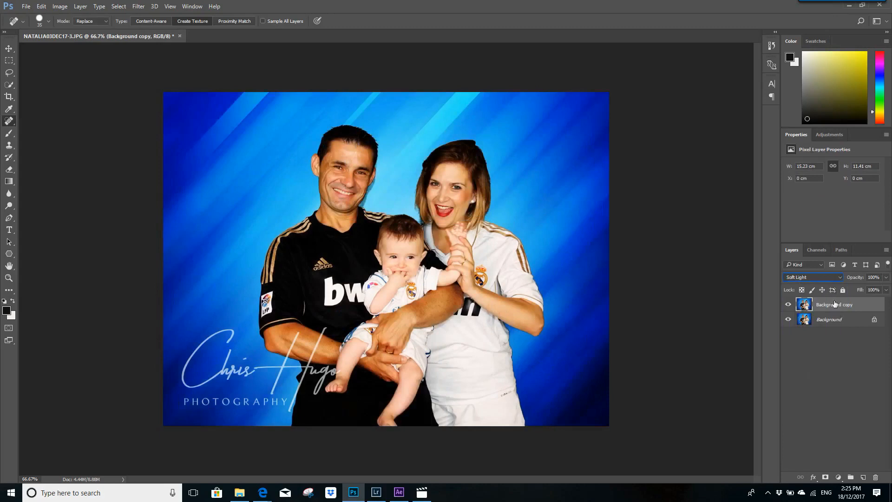
- Add an Exposure adjustment layer above the Soft Light copy with exposure -0.27 and offset -0.0052
{"action": "left_click", "coordinate": [825, 133]}
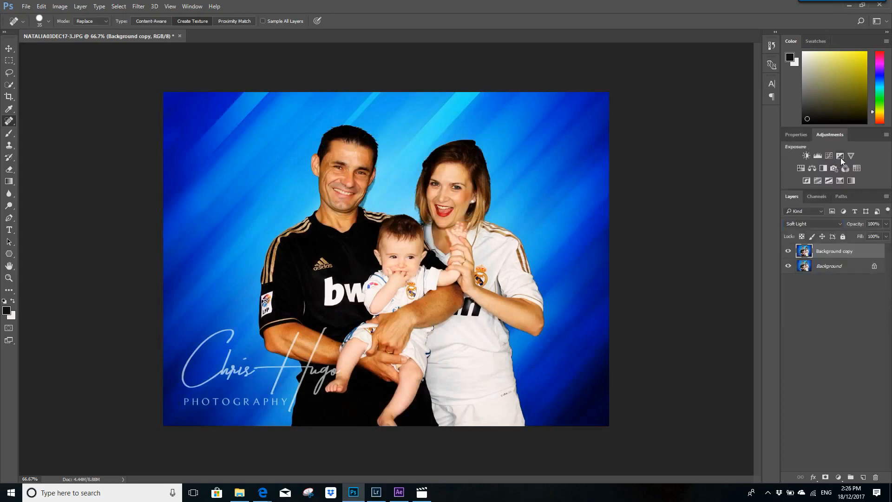
{"action": "left_click", "coordinate": [840, 157]}
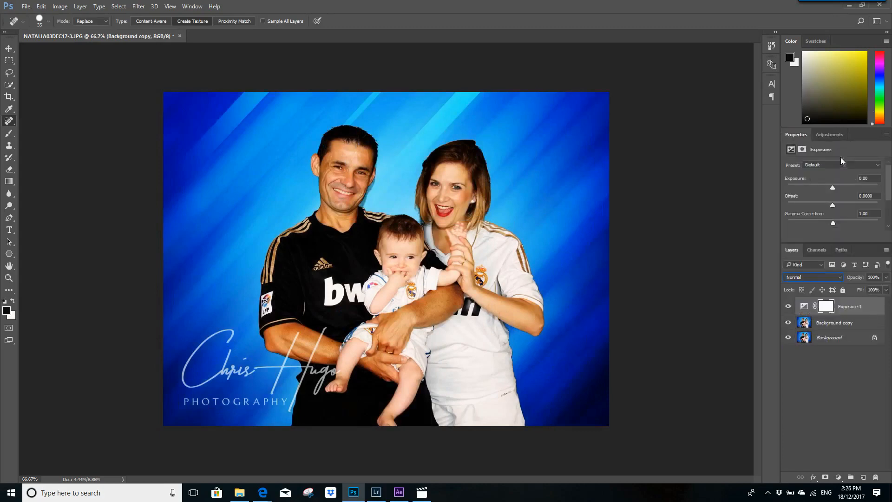
{"action": "left_click", "coordinate": [808, 308]}
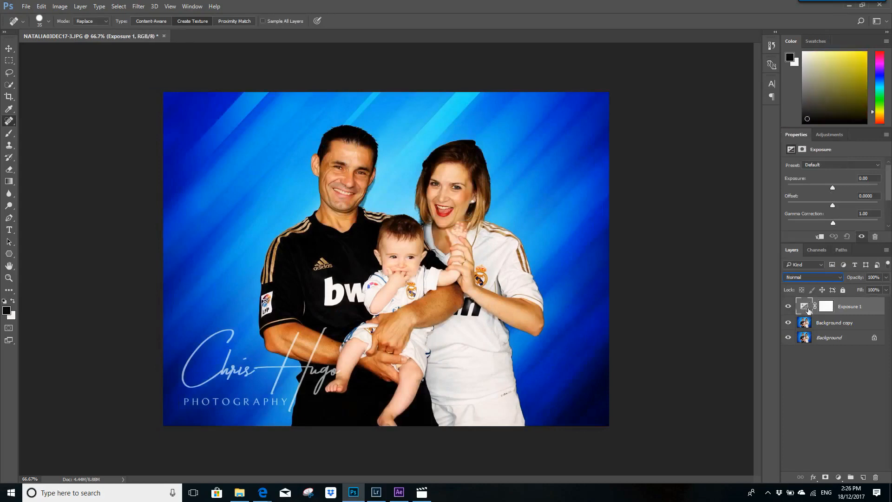
{"action": "left_click", "coordinate": [826, 310]}
{"action": "left_click", "coordinate": [806, 309]}
{"action": "mouse_move", "coordinate": [832, 188]}
{"action": "left_mouse_down"}
{"action": "mouse_move", "coordinate": [824, 192]}
{"action": "mouse_move", "coordinate": [833, 196]}
{"action": "left_mouse_up"}
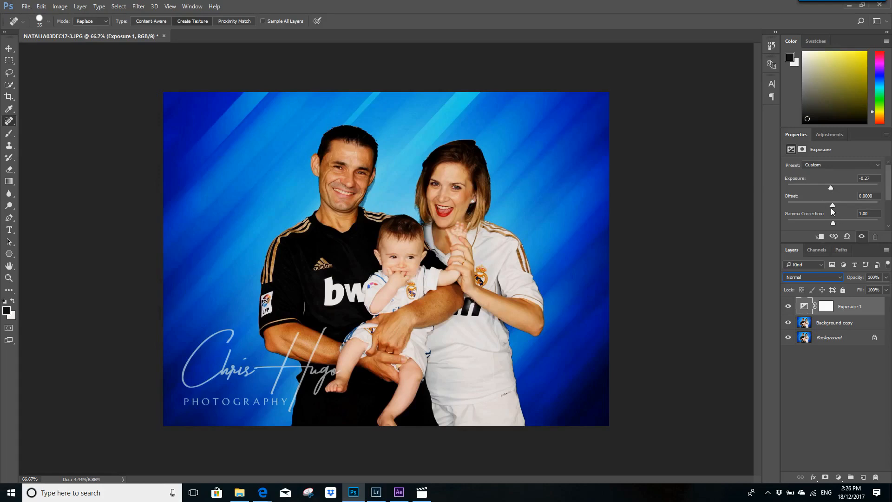
{"action": "left_click_drag", "start_coordinate": [835, 206], "coordinate": [832, 213]}
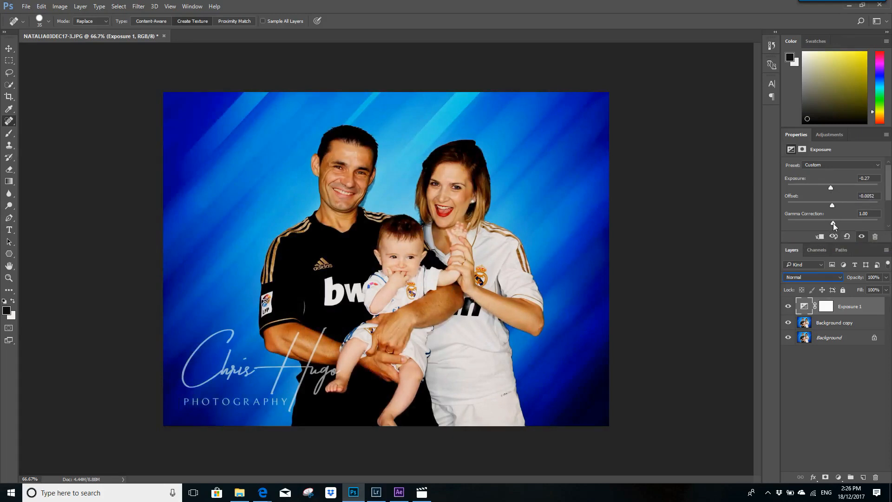
- Save the blue-background photo as a JPEG at quality 8, adding "SF EX" to the end of its file name
{"action": "left_click", "coordinate": [24, 9]}
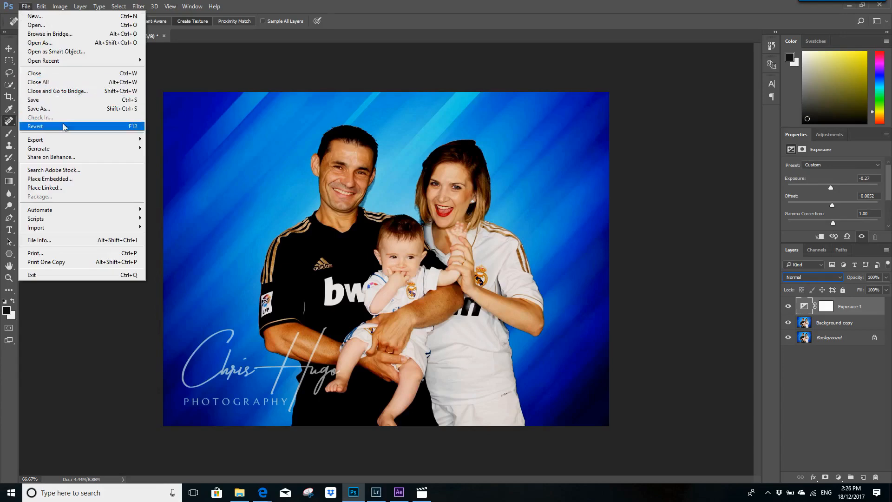
{"action": "left_click", "coordinate": [70, 109]}
{"action": "left_click", "coordinate": [167, 205]}
{"action": "left_click", "coordinate": [158, 214]}
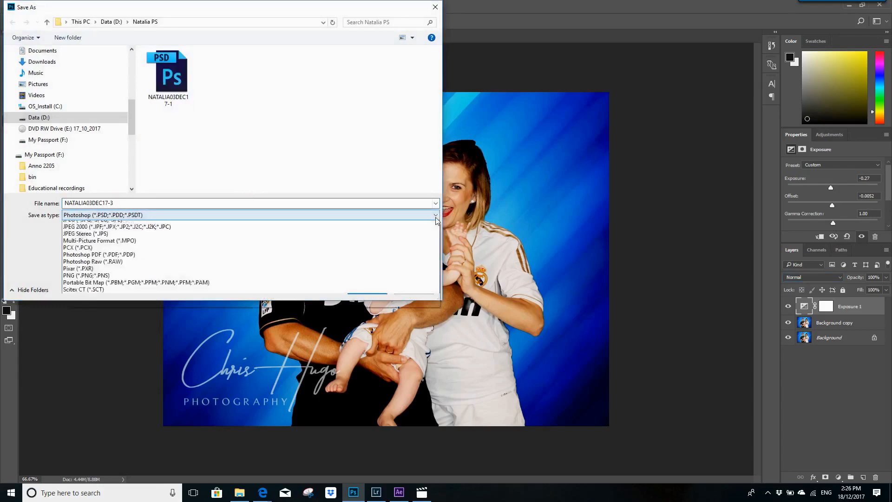
{"action": "left_click", "coordinate": [149, 287]}
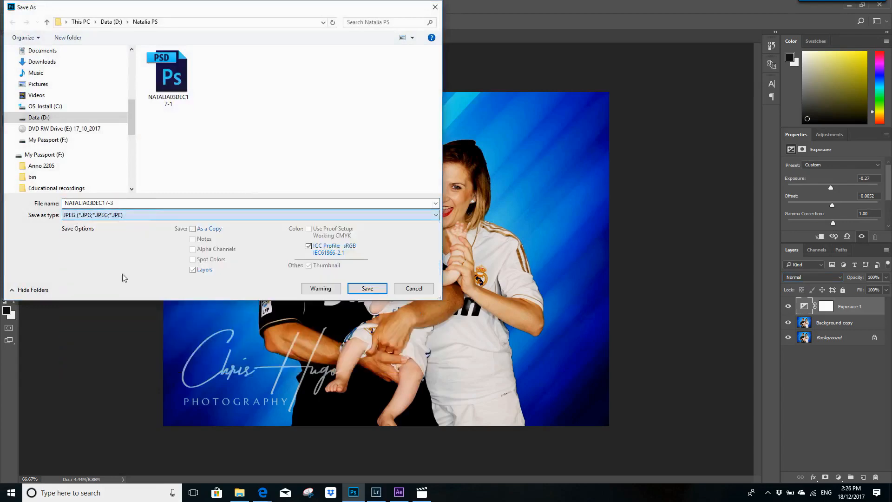
{"action": "left_click", "coordinate": [168, 204]}
{"action": "type", "text": "SF EX"}
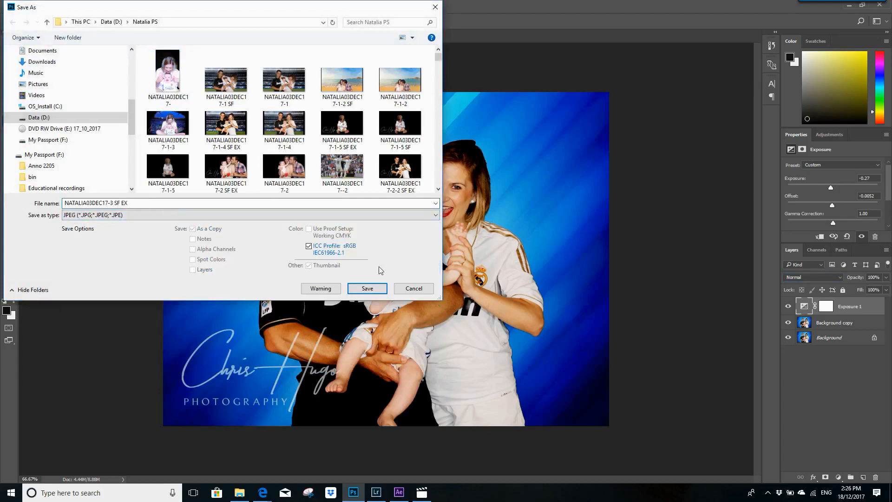
{"action": "left_click", "coordinate": [366, 288]}
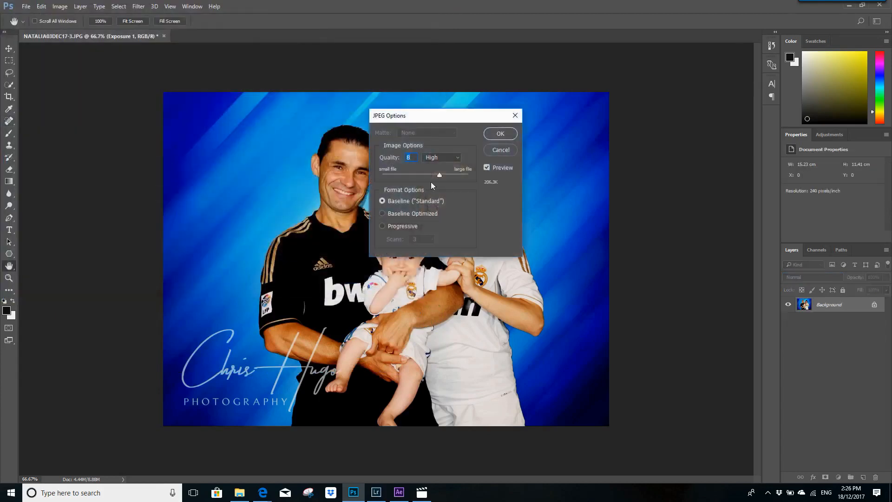
{"action": "left_click", "coordinate": [501, 133]}
- Close the blue-background photo without saving changes and open the Cristiano Ronaldo composite whose name ends in 17--4
{"action": "left_click", "coordinate": [26, 6]}
{"action": "left_click", "coordinate": [39, 82]}
{"action": "left_click", "coordinate": [468, 182]}
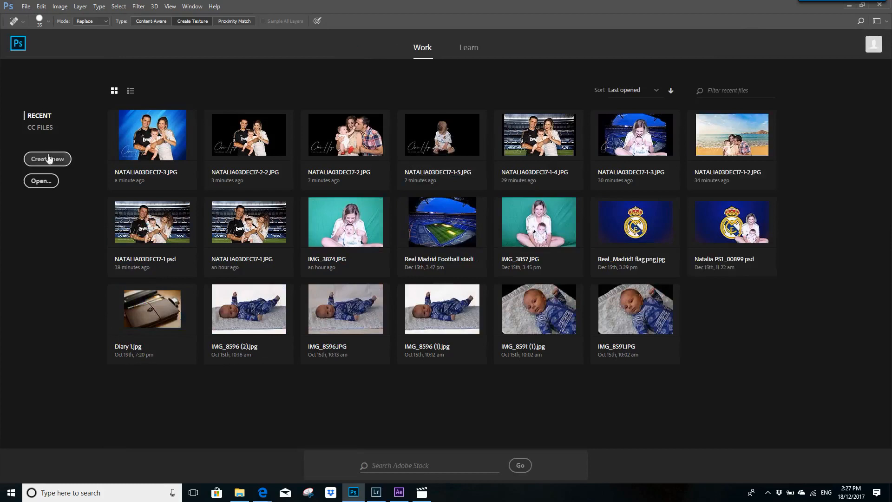
{"action": "left_click", "coordinate": [42, 180]}
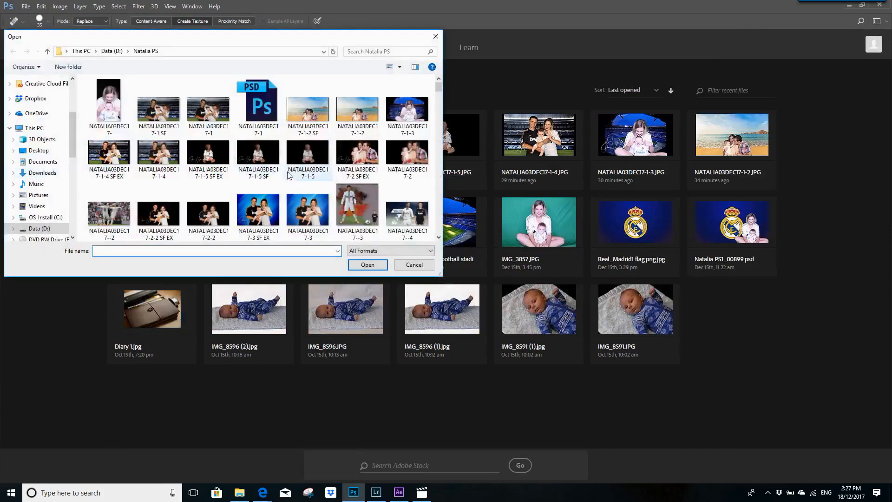
{"action": "scroll", "coordinate": [290, 185], "scroll_direction": "down", "scroll_amount": 1}
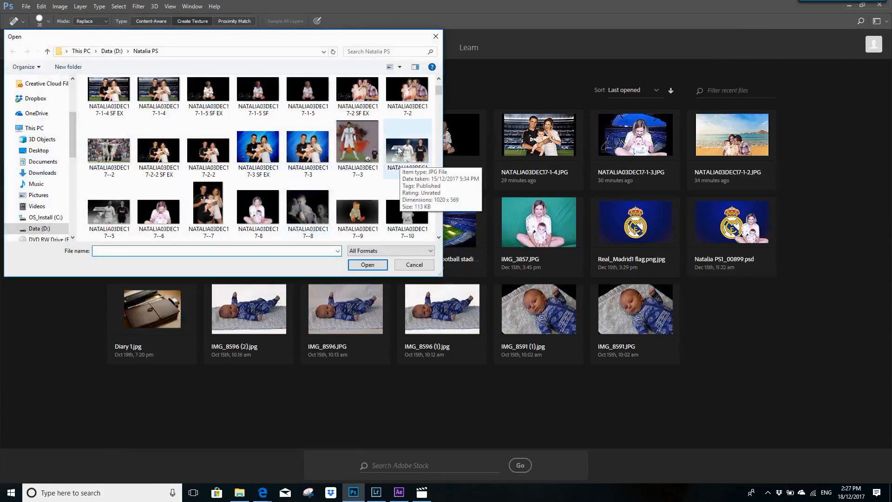
{"action": "double_click", "coordinate": [411, 152]}
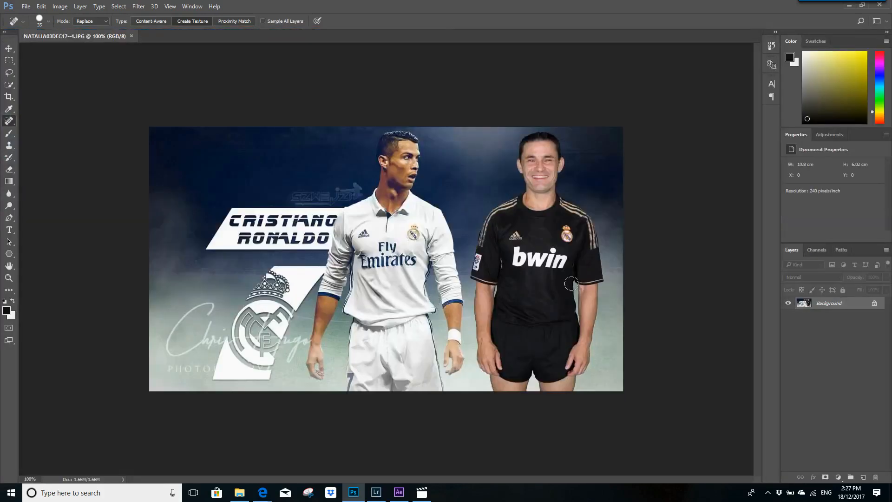
- Duplicate the Ronaldo composite's Background layer and apply the Soft Light blend mode to the copy
{"action": "right_click", "coordinate": [830, 305]}
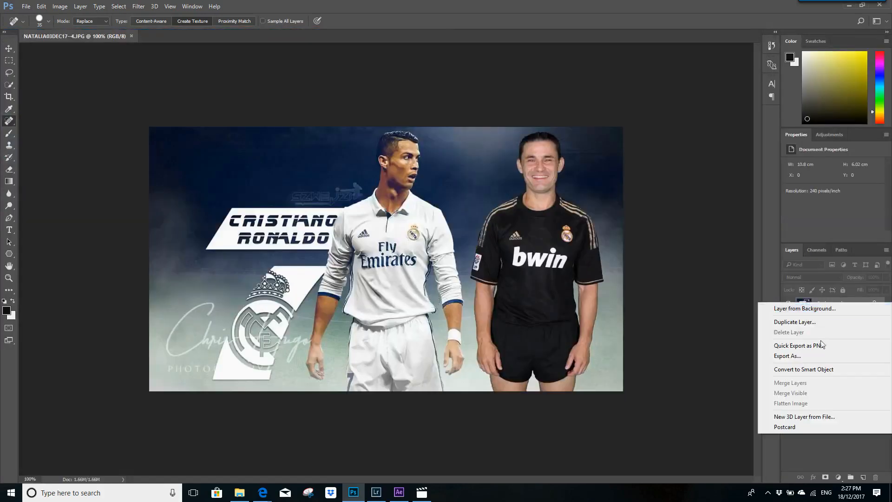
{"action": "left_click", "coordinate": [817, 323]}
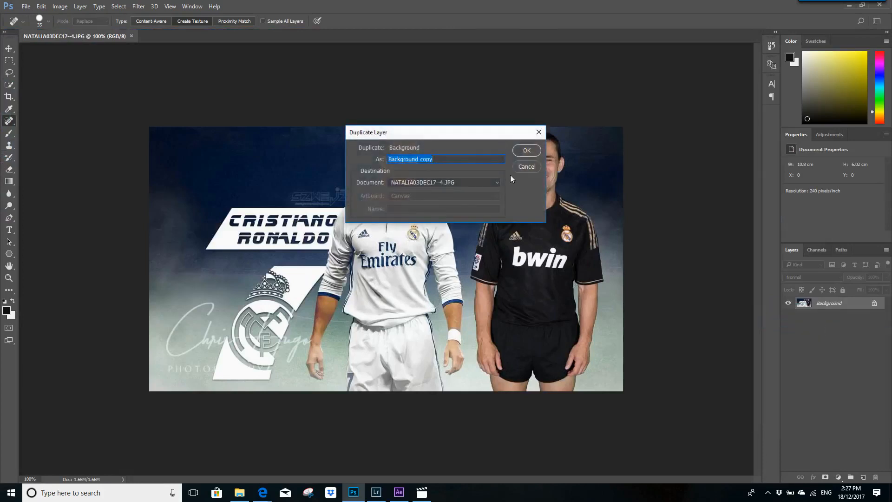
{"action": "left_click", "coordinate": [525, 150]}
{"action": "left_click", "coordinate": [840, 277]}
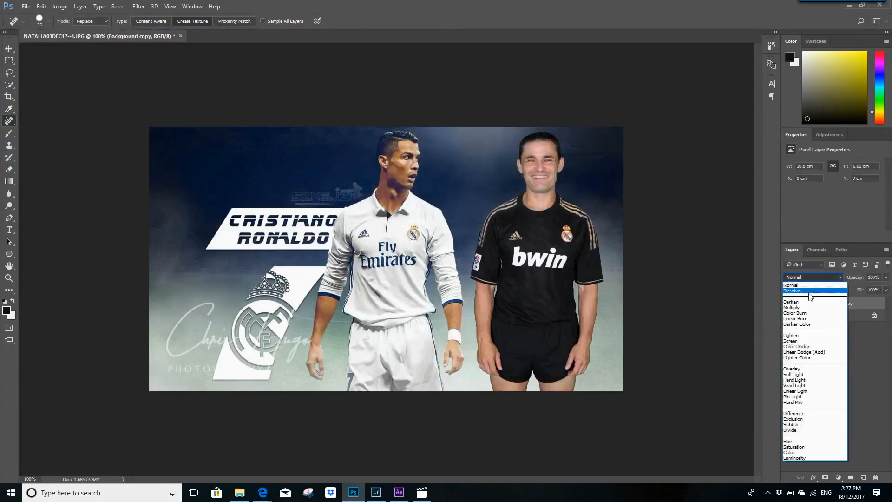
{"action": "left_click", "coordinate": [810, 374]}
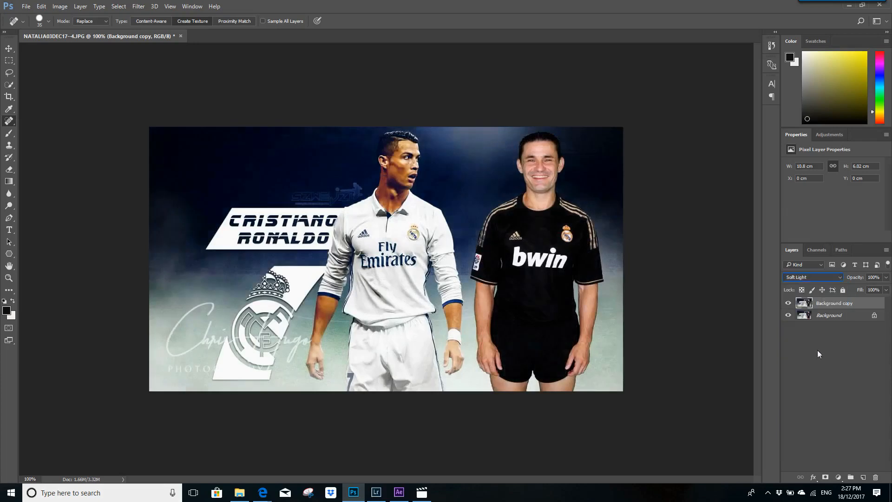
- Try Hard Light, Overlay and Linear Light blend modes on the Ronaldo composite's Background copy, then return it to Soft Light
{"action": "left_click", "coordinate": [840, 278]}
{"action": "left_click", "coordinate": [815, 380]}
{"action": "left_click", "coordinate": [823, 278]}
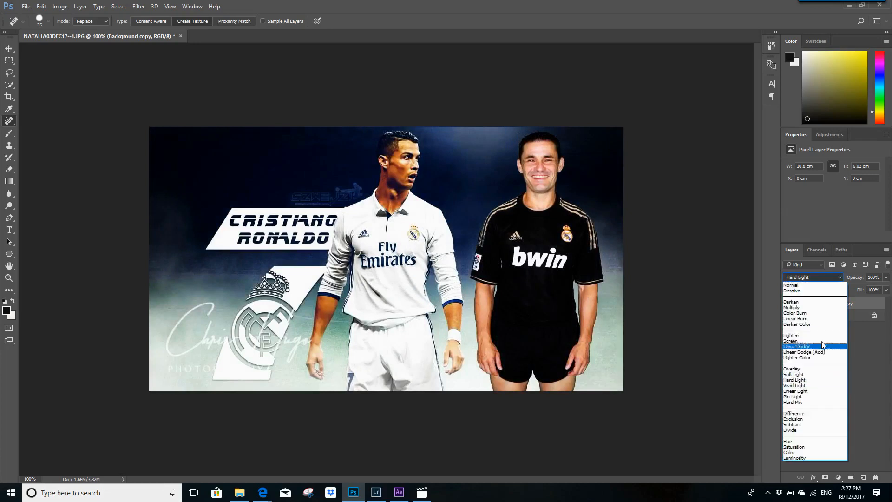
{"action": "left_click", "coordinate": [818, 369]}
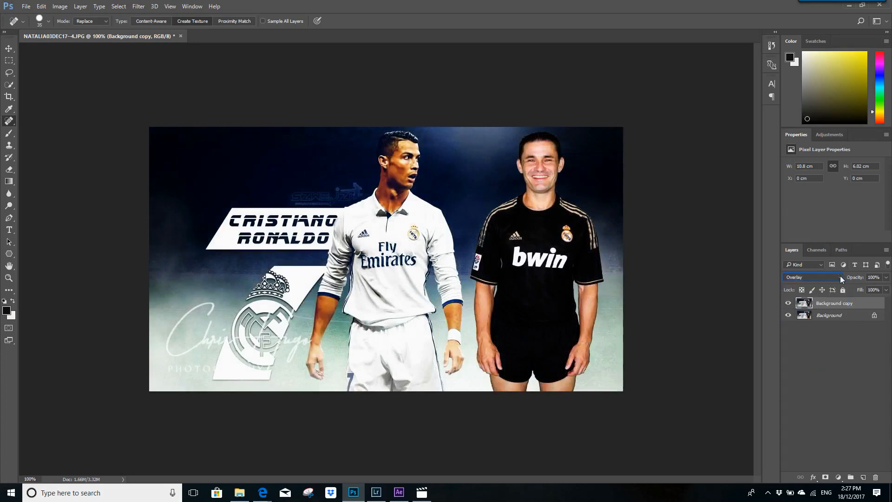
{"action": "left_click", "coordinate": [840, 277]}
{"action": "left_click", "coordinate": [811, 390]}
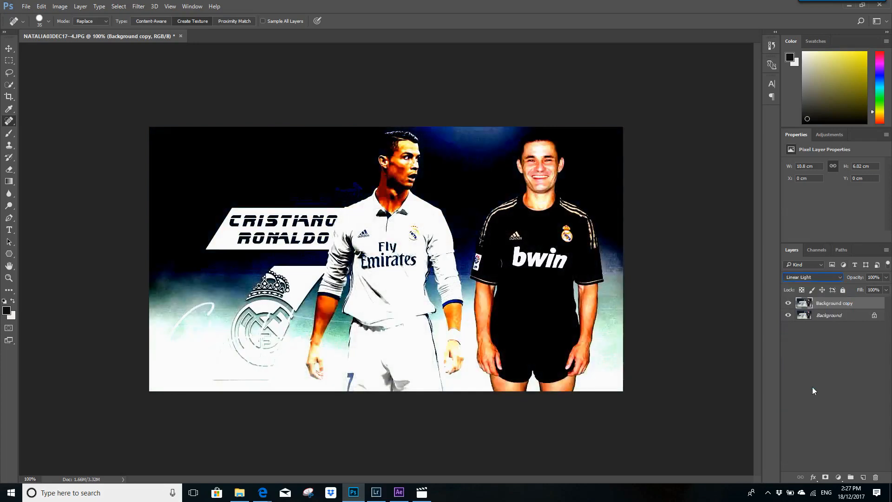
{"action": "left_click", "coordinate": [840, 277]}
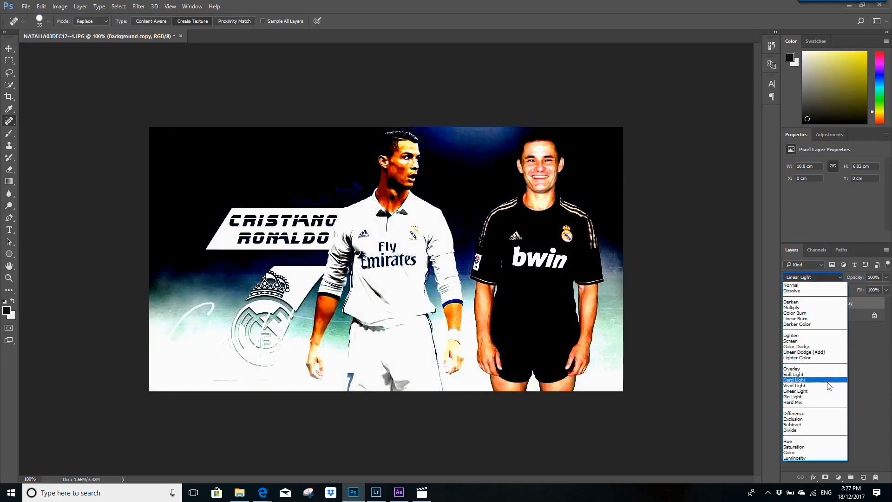
{"action": "left_click", "coordinate": [828, 375]}
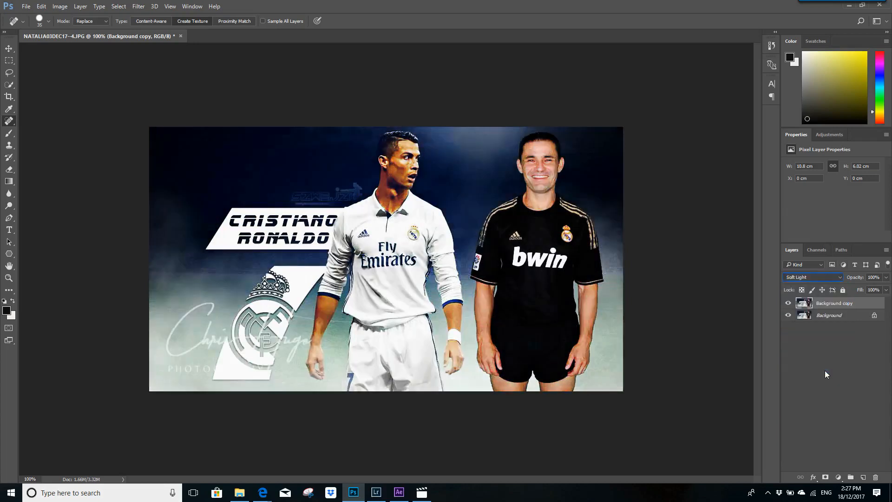
- Add an Exposure adjustment layer above the Ronaldo composite's Soft Light copy with exposure -0.14 and gamma correction 1.22
{"action": "left_click", "coordinate": [829, 134]}
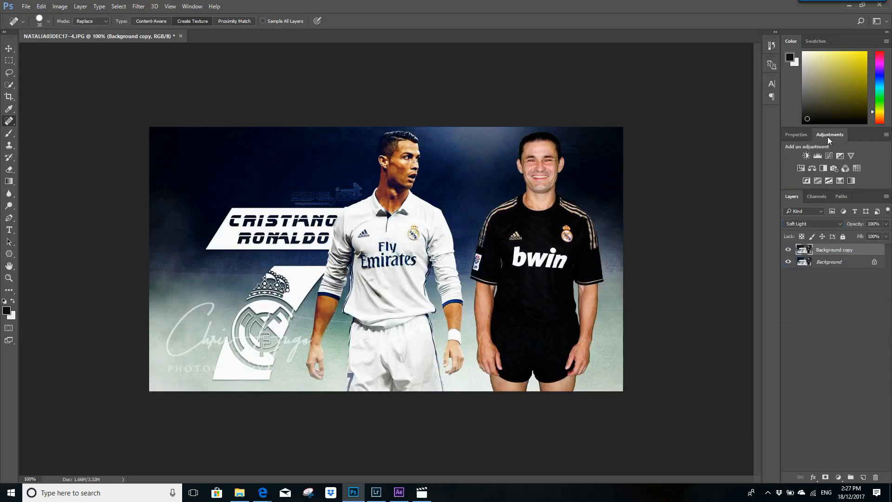
{"action": "left_click", "coordinate": [839, 156]}
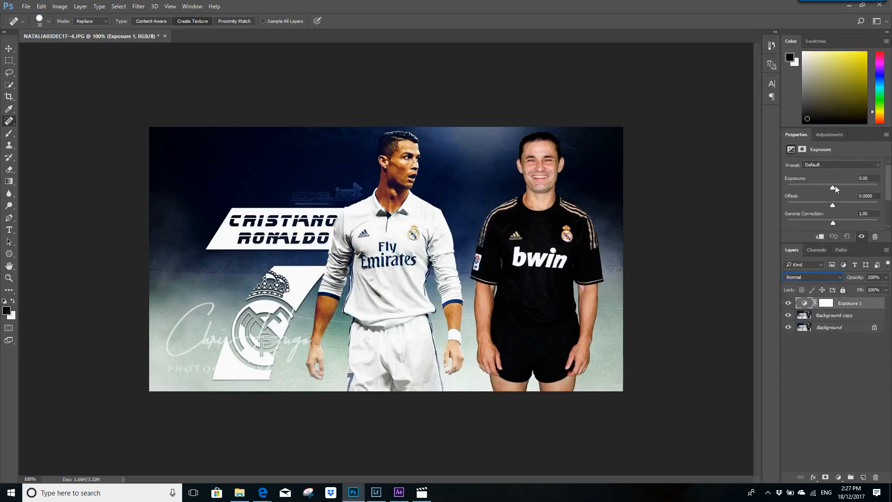
{"action": "left_click_drag", "start_coordinate": [832, 186], "coordinate": [832, 193]}
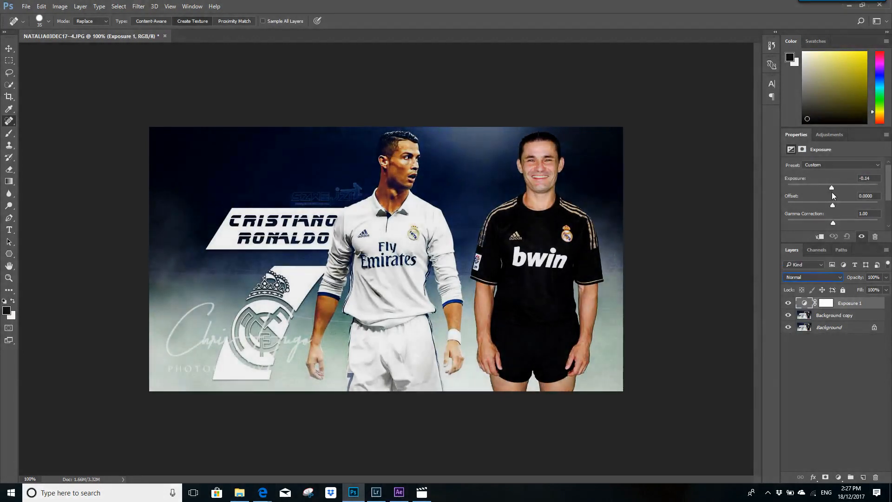
{"action": "left_click_drag", "start_coordinate": [832, 203], "coordinate": [832, 203]}
{"action": "mouse_move", "coordinate": [832, 222]}
{"action": "left_mouse_down"}
{"action": "mouse_move", "coordinate": [822, 221]}
{"action": "mouse_move", "coordinate": [844, 217]}
{"action": "mouse_move", "coordinate": [829, 219]}
{"action": "left_mouse_up"}
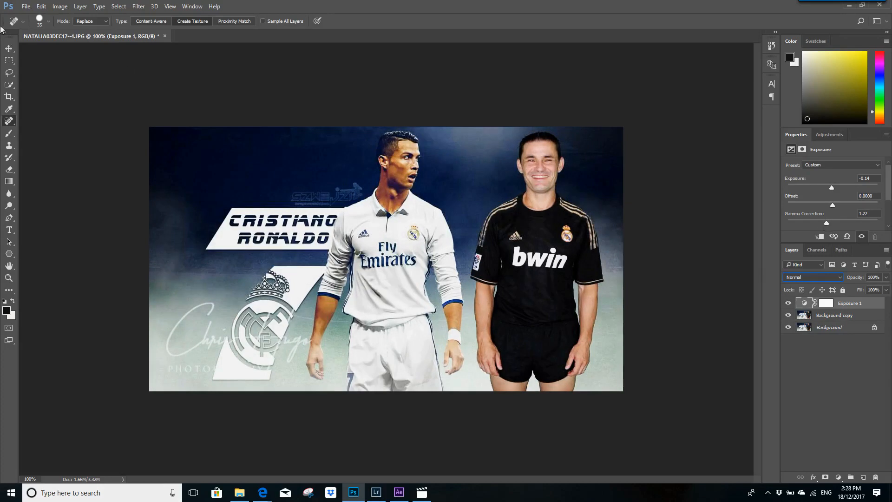
- Save the Ronaldo composite as a JPEG at quality 8, adding "SF EX" to the end of its file name
{"action": "left_click", "coordinate": [30, 7]}
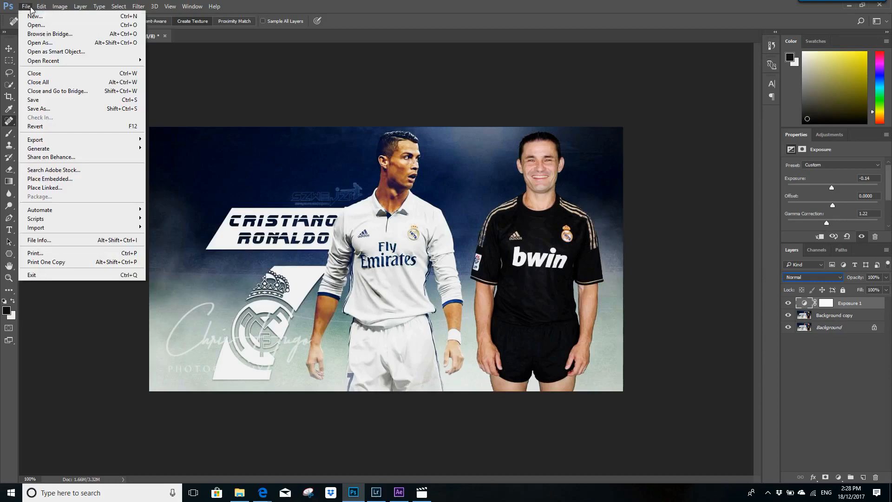
{"action": "left_click", "coordinate": [49, 109]}
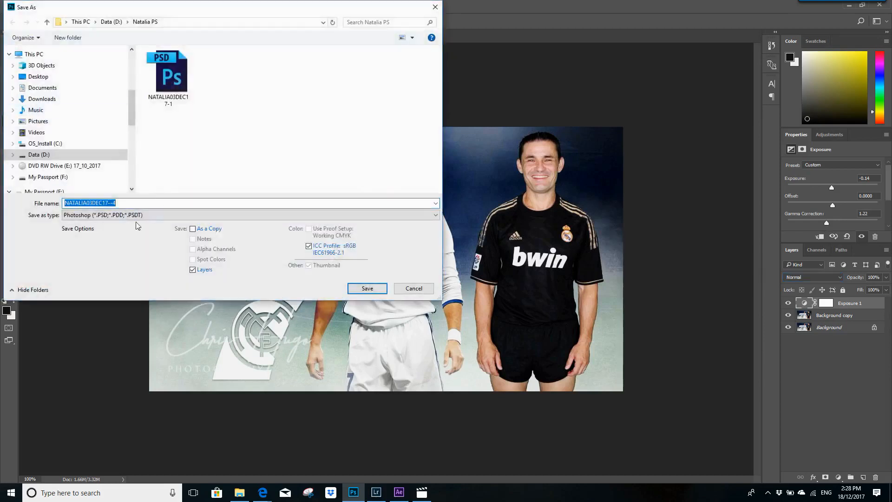
{"action": "left_click", "coordinate": [437, 215]}
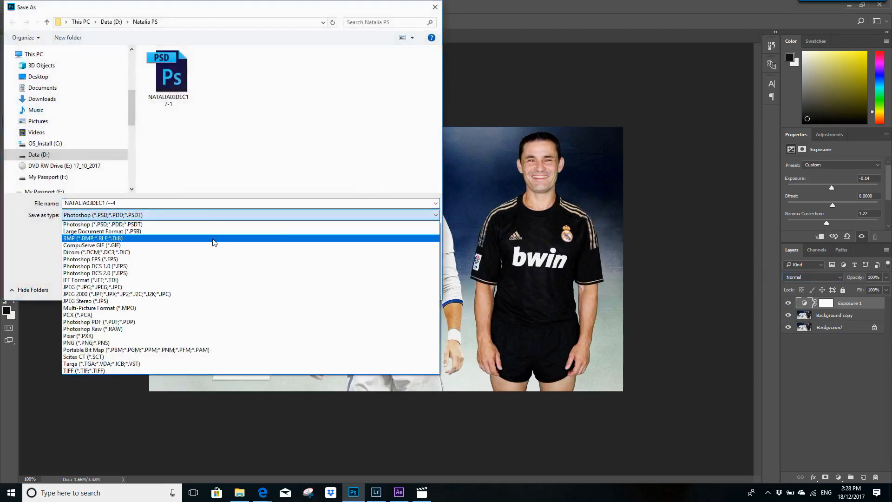
{"action": "left_click", "coordinate": [197, 287]}
{"action": "left_click", "coordinate": [162, 205]}
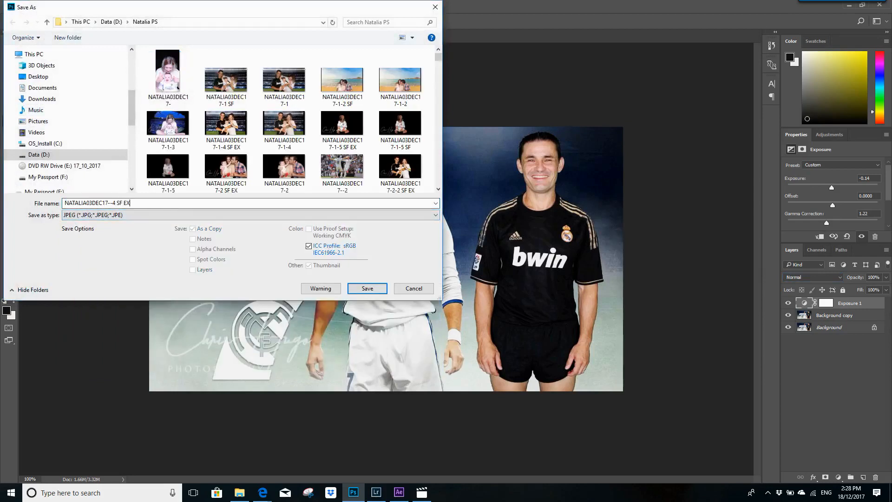
{"action": "left_click", "coordinate": [368, 289]}
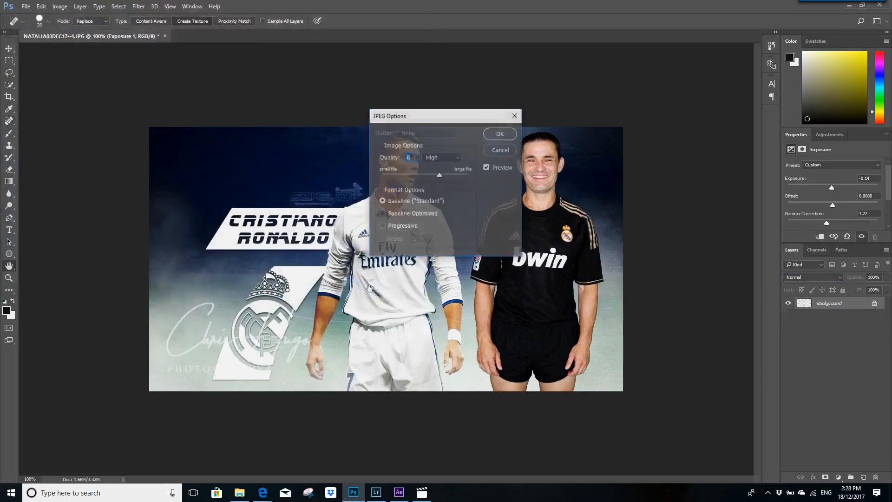
{"action": "left_click", "coordinate": [501, 133]}
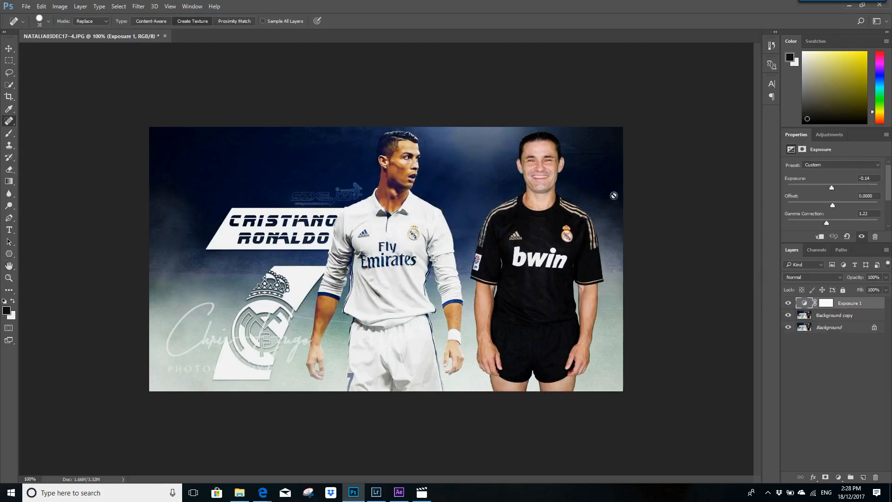
- Close the Ronaldo composite without saving changes and open the black-background family portrait whose name ends in 17--7
{"action": "left_click", "coordinate": [28, 7]}
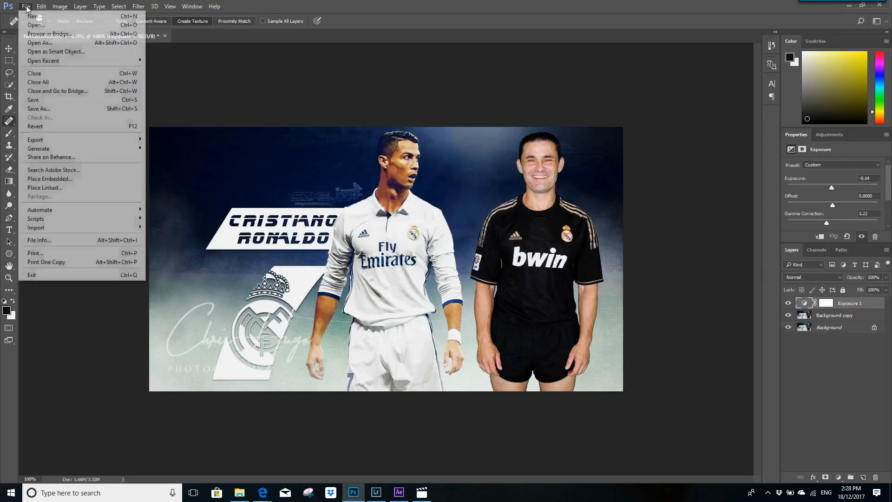
{"action": "left_click", "coordinate": [64, 84]}
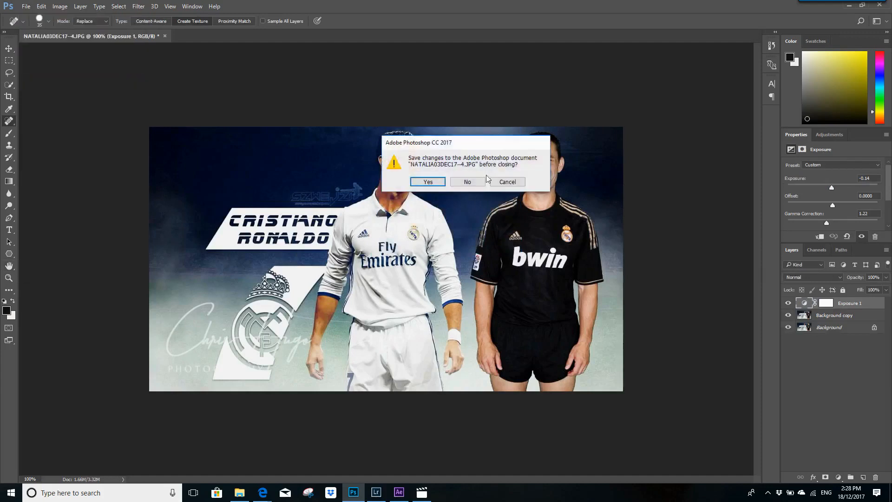
{"action": "left_click", "coordinate": [468, 182]}
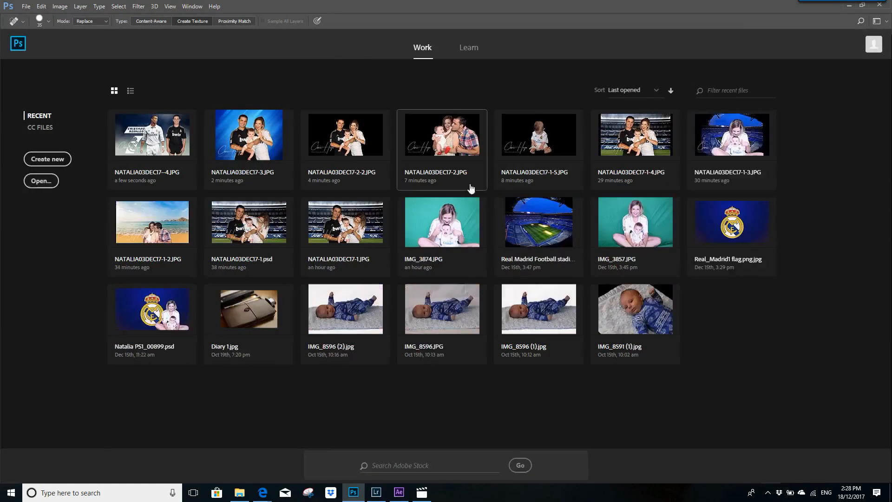
{"action": "left_click", "coordinate": [40, 185]}
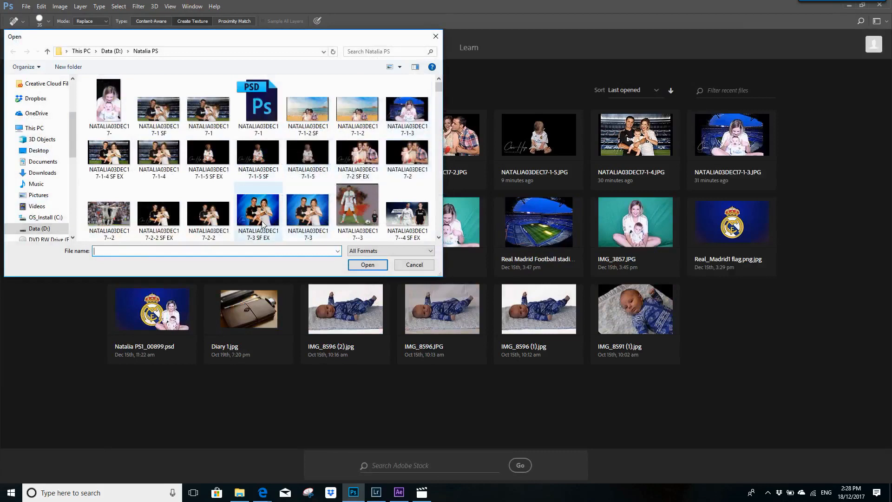
{"action": "scroll", "coordinate": [279, 209], "scroll_direction": "down", "scroll_amount": 1}
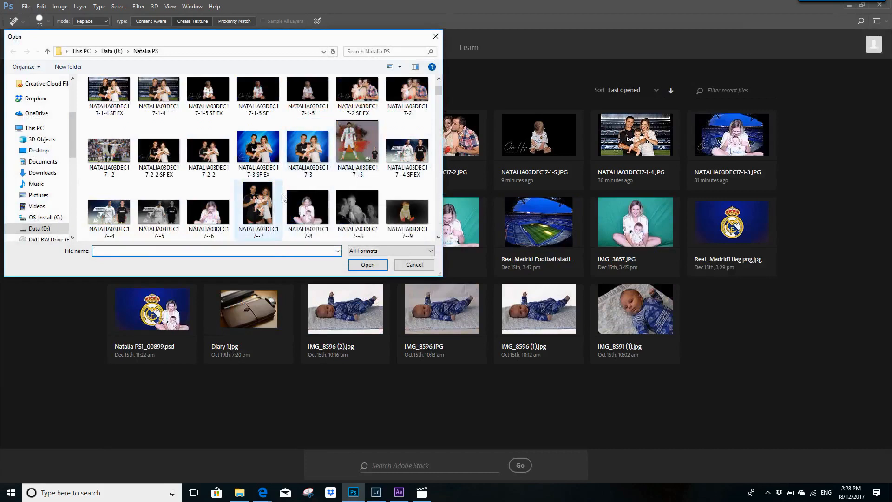
{"action": "double_click", "coordinate": [262, 199]}
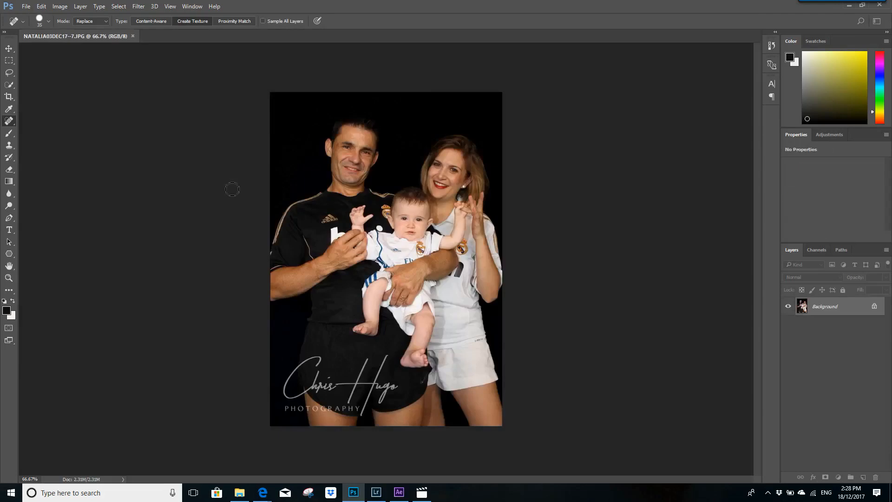
- Duplicate the family portrait's Background layer and apply the Soft Light blend mode to the copy
{"action": "right_click", "coordinate": [825, 309]}
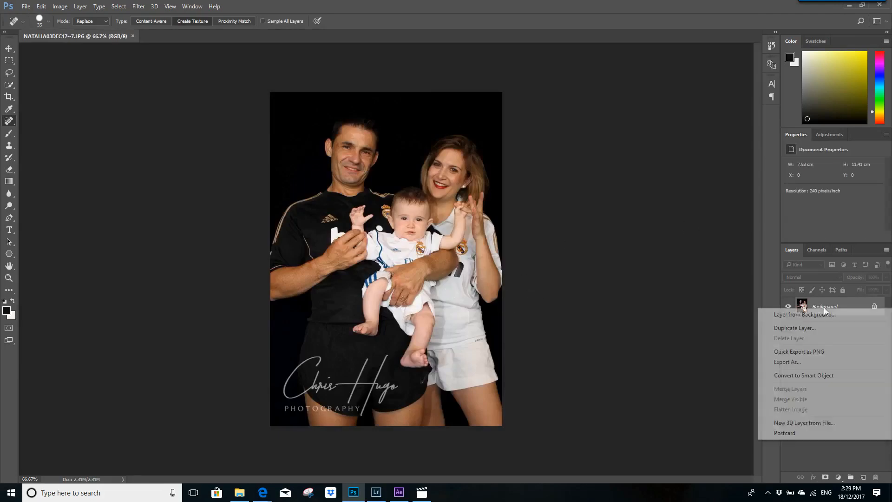
{"action": "left_click", "coordinate": [798, 329]}
{"action": "left_click", "coordinate": [524, 150]}
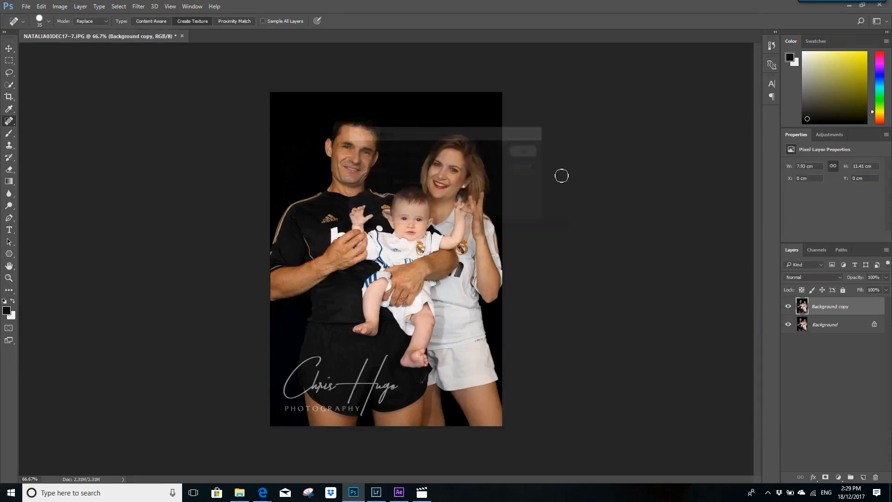
{"action": "left_click", "coordinate": [835, 277]}
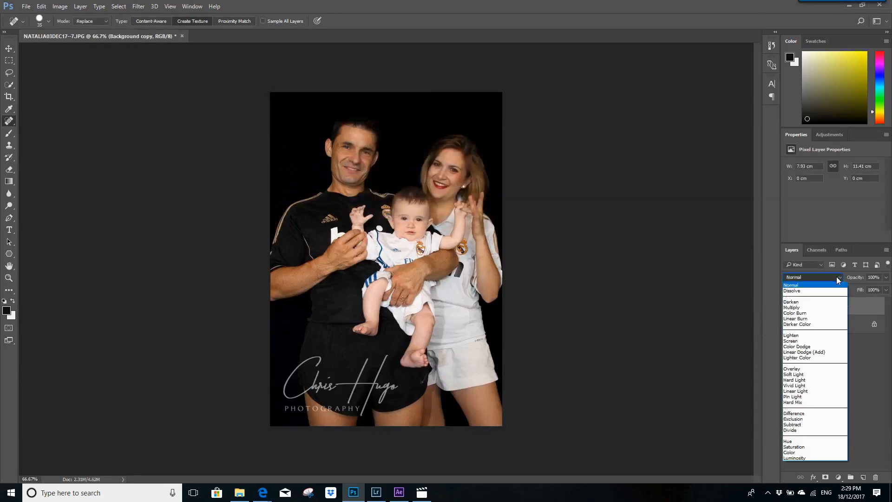
{"action": "left_click", "coordinate": [805, 374]}
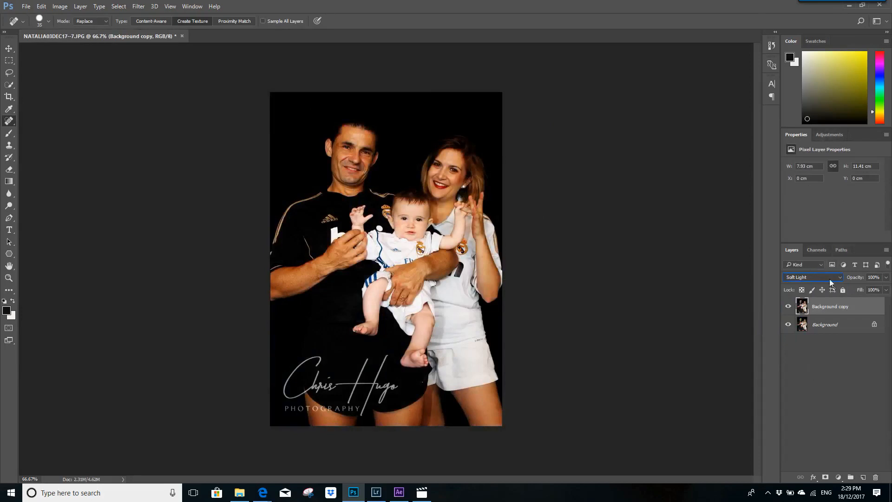
- Add an Exposure adjustment layer above the portrait's Soft Light copy with exposure -0.41, offset +0.0155 and gamma correction 0.93
{"action": "left_click", "coordinate": [830, 135]}
{"action": "left_click", "coordinate": [843, 158]}
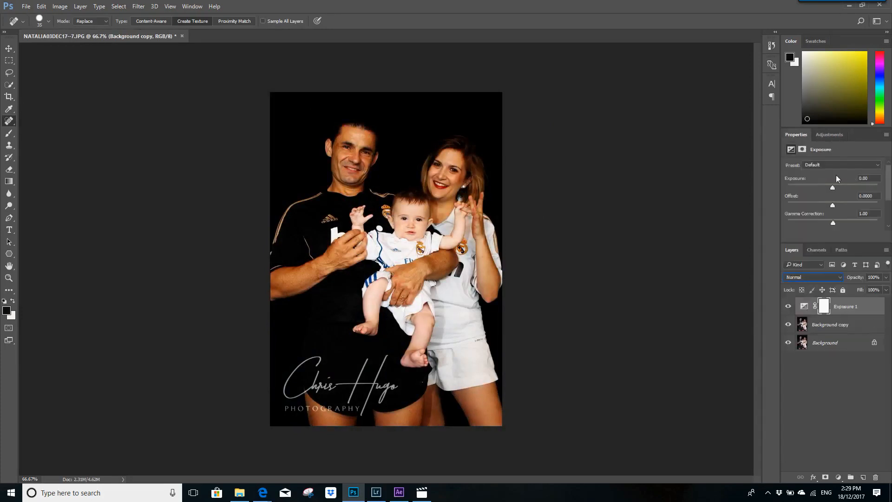
{"action": "left_click", "coordinate": [805, 307]}
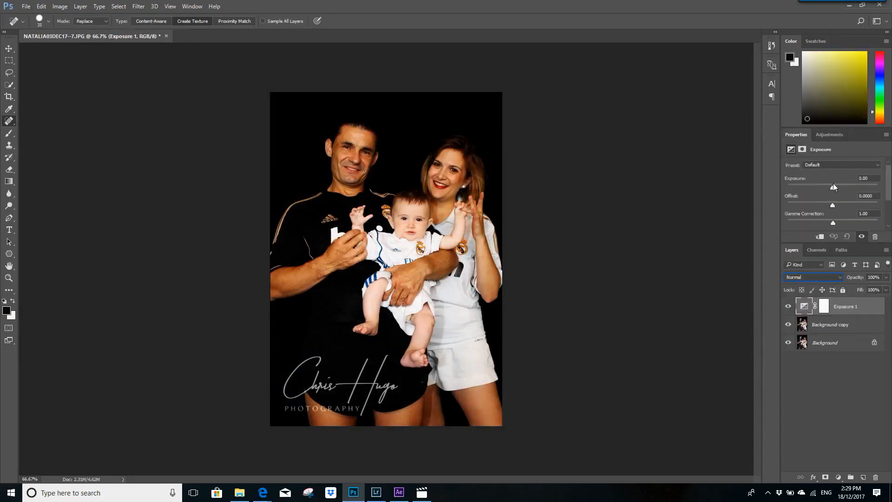
{"action": "left_click_drag", "start_coordinate": [835, 188], "coordinate": [834, 209]}
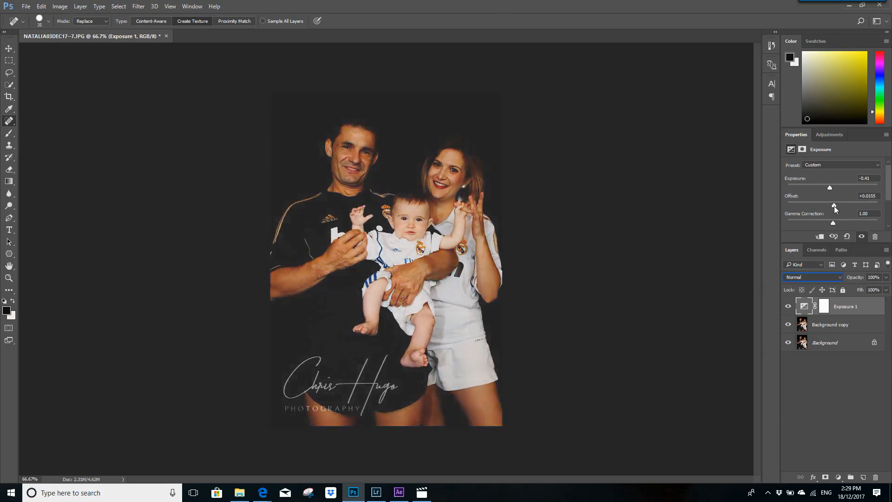
{"action": "left_click_drag", "start_coordinate": [832, 222], "coordinate": [836, 214]}
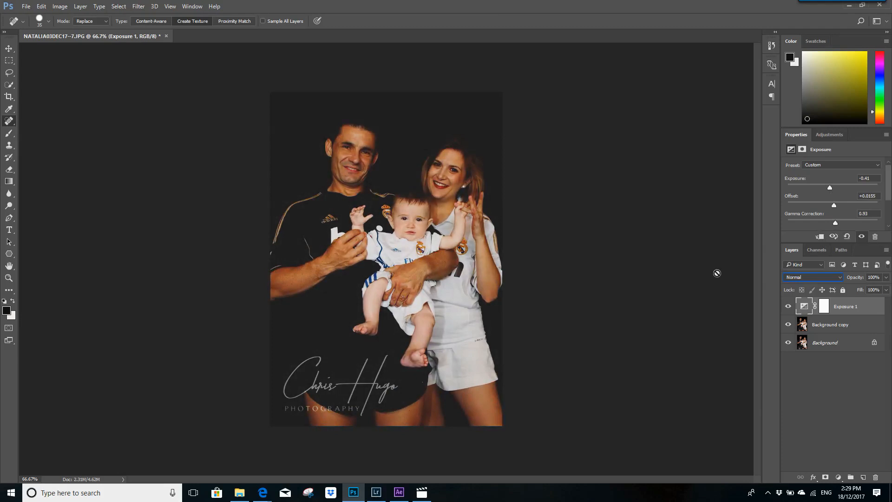
- Save the family portrait in Photoshop format with "SF EX" added to the end of its file name, and close it
{"action": "left_click", "coordinate": [25, 7]}
{"action": "left_click", "coordinate": [66, 108]}
{"action": "left_click", "coordinate": [151, 203]}
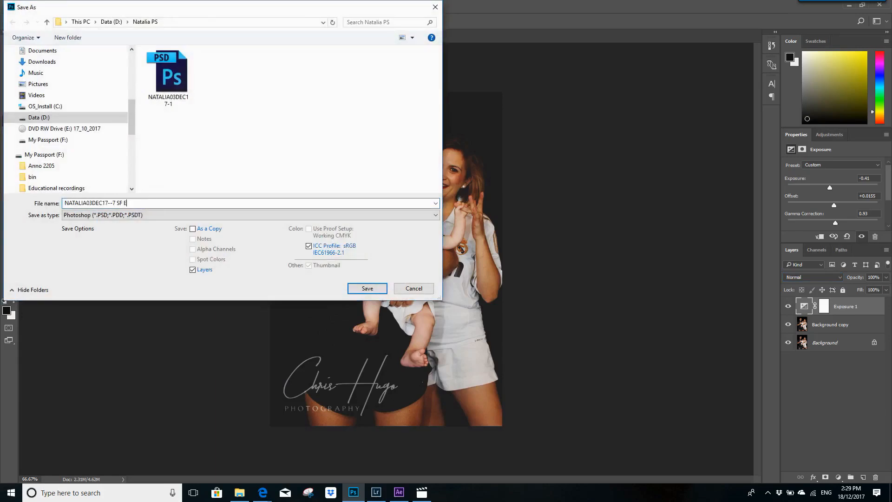
{"action": "left_click", "coordinate": [367, 288]}
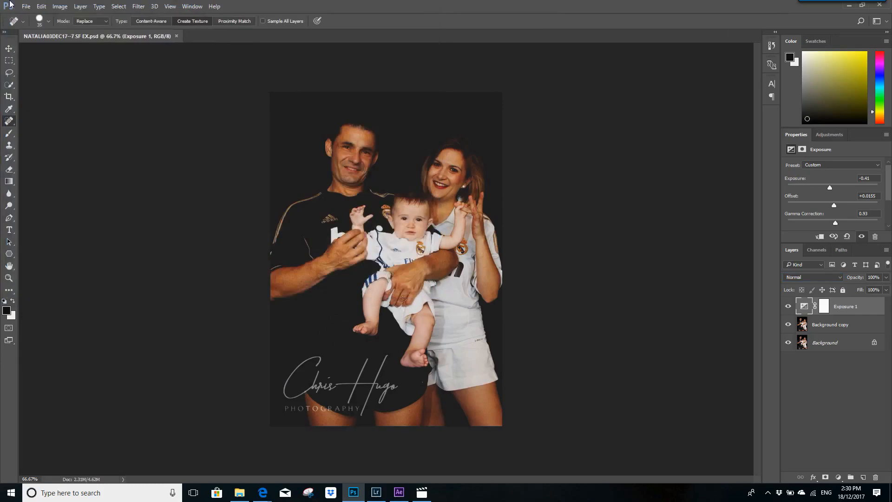
{"action": "left_click", "coordinate": [24, 9]}
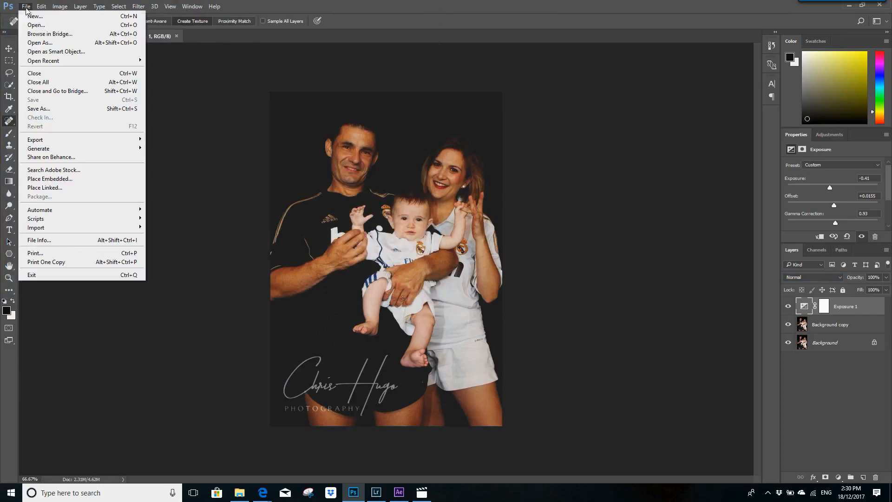
{"action": "left_click", "coordinate": [53, 83]}
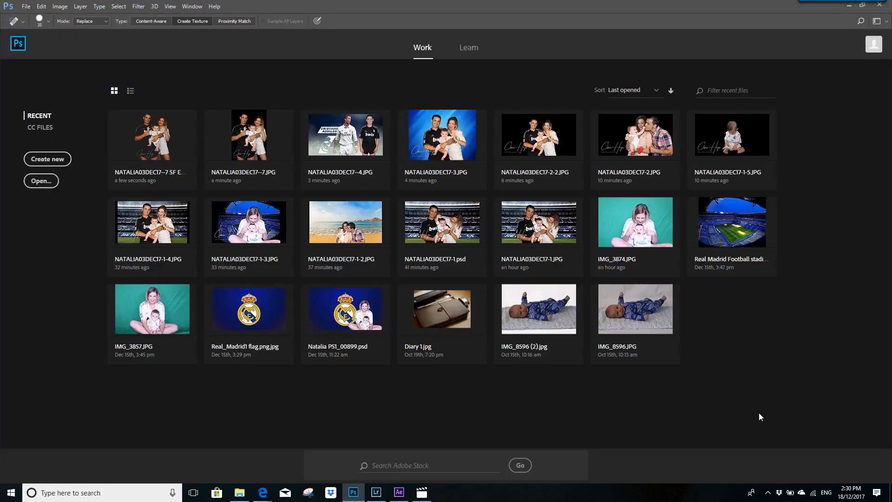
- Switch to File Explorer, open the stadium photo ending in 17-1 SF in Photos, and compare it with the adjacent image
{"action": "left_click", "coordinate": [239, 492]}
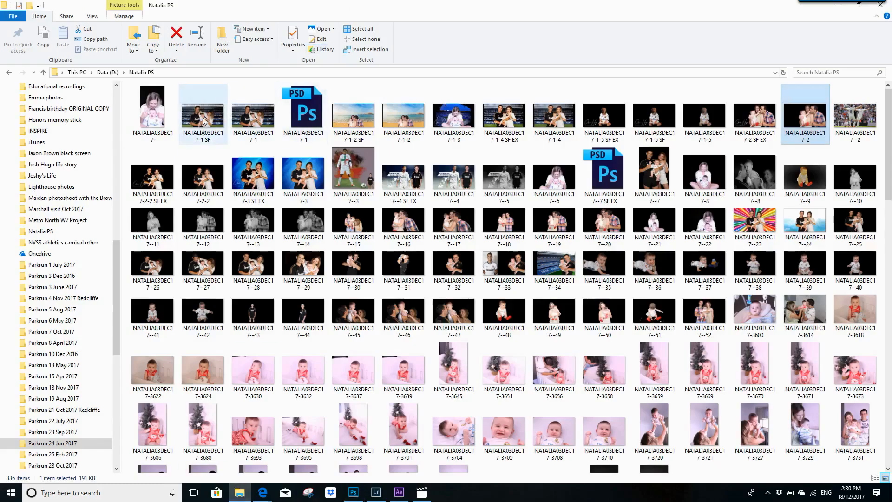
{"action": "double_click", "coordinate": [204, 120]}
{"action": "left_click", "coordinate": [873, 254]}
{"action": "left_click", "coordinate": [21, 251]}
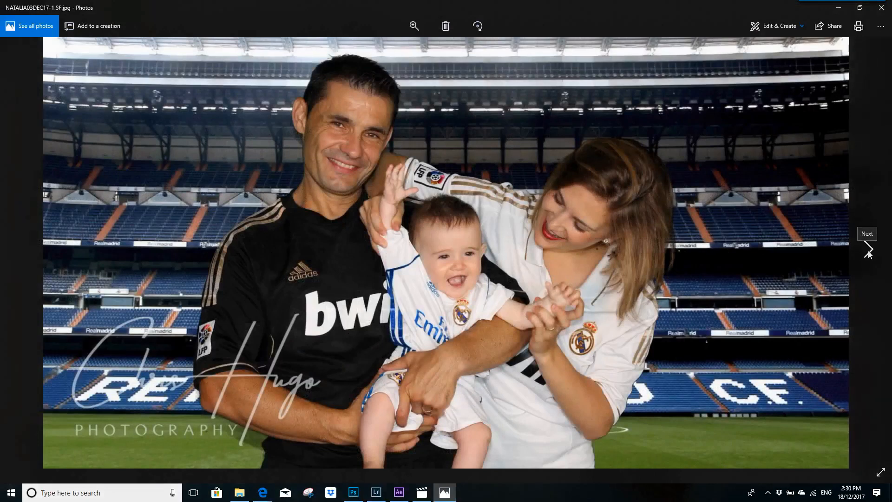
- Compare the stadium photo ending in 17-1 SF with its original version and close the photo viewer
{"action": "left_click", "coordinate": [869, 254]}
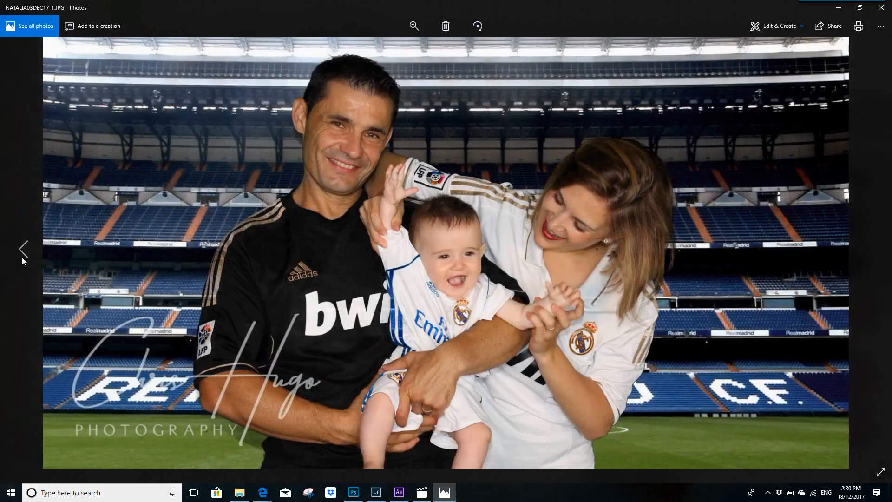
{"action": "left_click", "coordinate": [21, 254]}
{"action": "left_click", "coordinate": [874, 253]}
{"action": "left_click", "coordinate": [881, 8]}
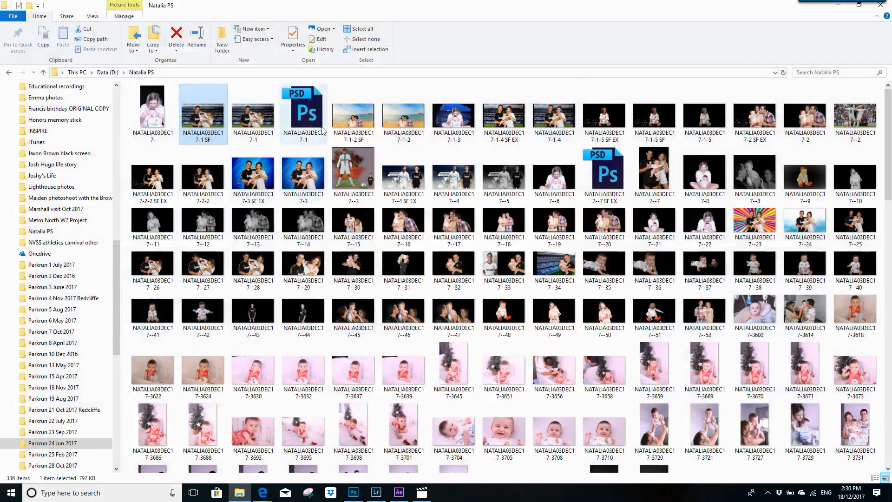
- Open the beach family photo ending in 17-1-2 in Photos and compare it with its SF version
{"action": "double_click", "coordinate": [402, 116]}
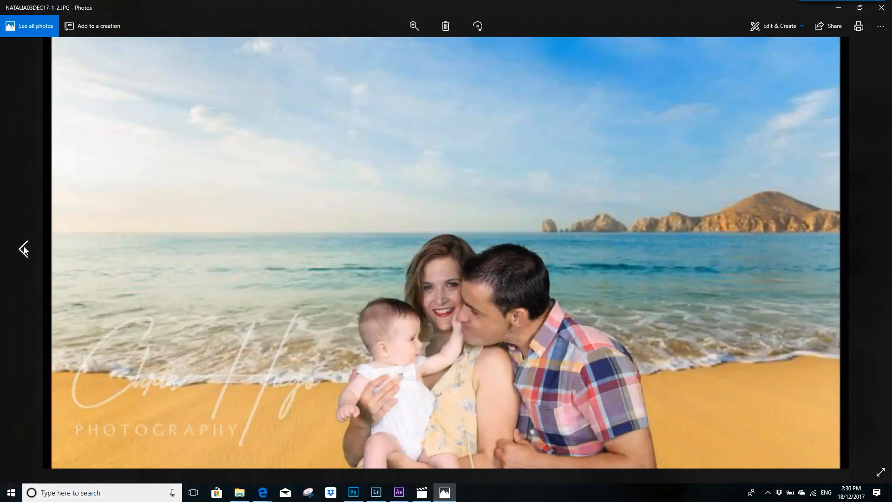
{"action": "left_click", "coordinate": [24, 249]}
{"action": "left_click", "coordinate": [875, 252]}
- Browse to the stadium photo ending in 17-1-4 SF EX and compare it with its original
{"action": "left_click", "coordinate": [875, 253]}
{"action": "left_click", "coordinate": [875, 252]}
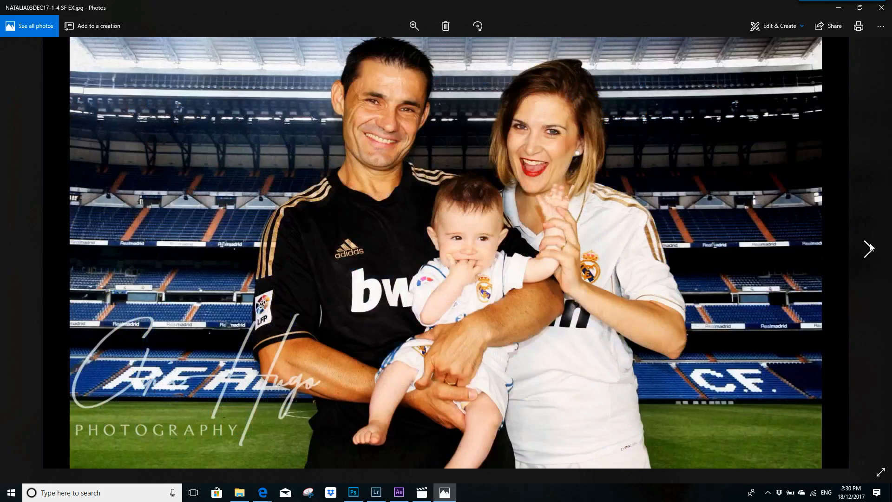
{"action": "left_click", "coordinate": [872, 240]}
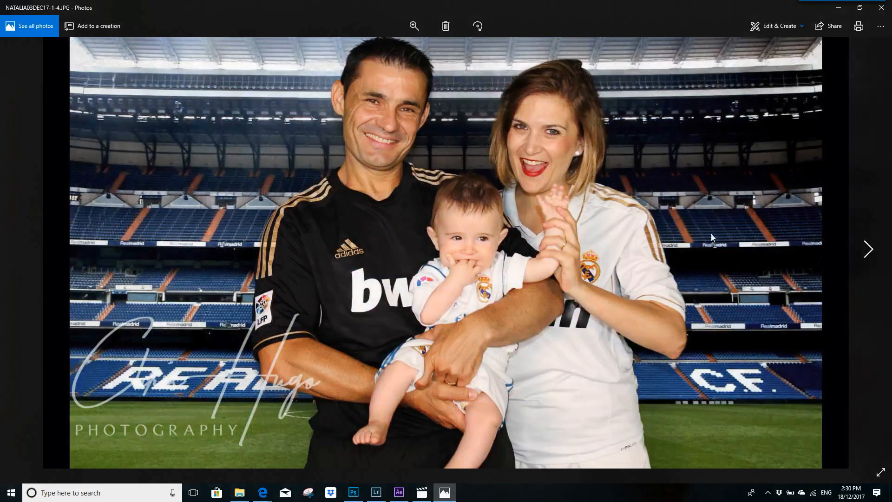
{"action": "left_click", "coordinate": [22, 249]}
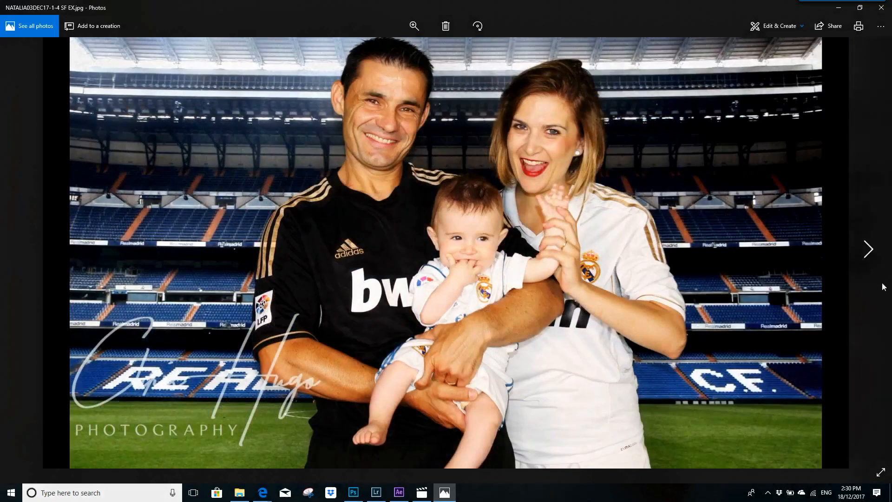
{"action": "left_click", "coordinate": [869, 250]}
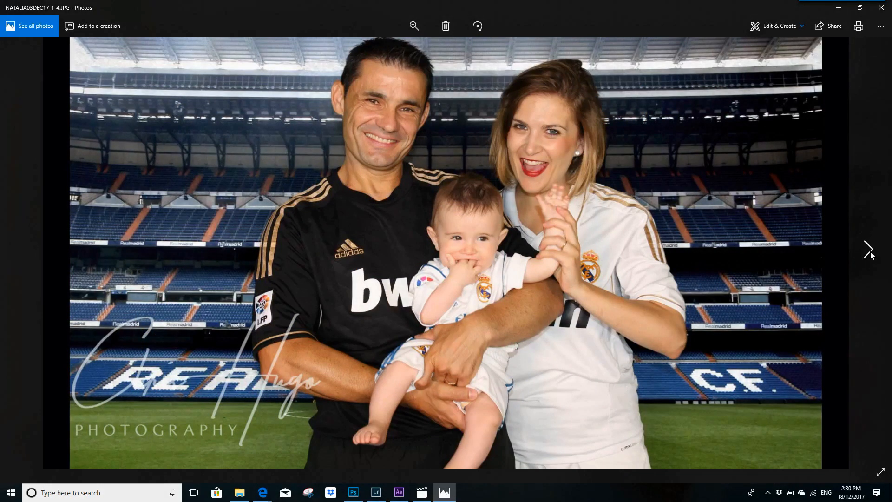
- Compare the SF EX, SF and original versions of the seated baby photo ending in 17-1-5
{"action": "left_click", "coordinate": [869, 250]}
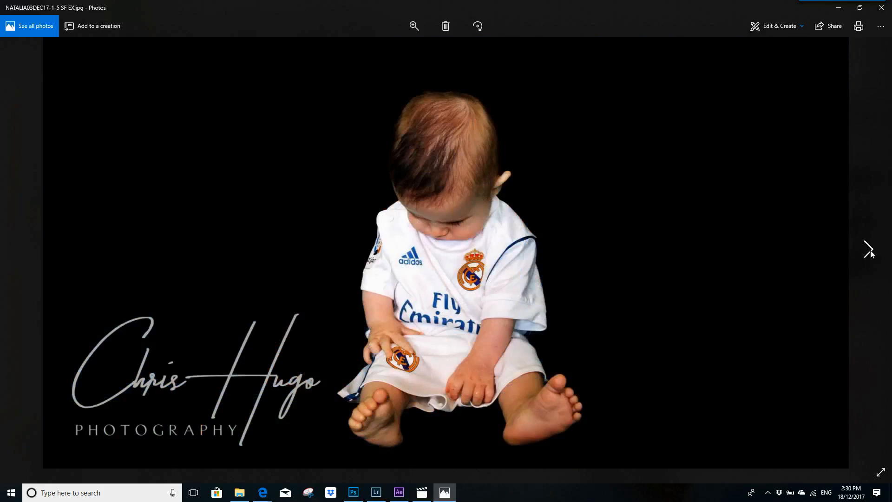
{"action": "left_click", "coordinate": [869, 250]}
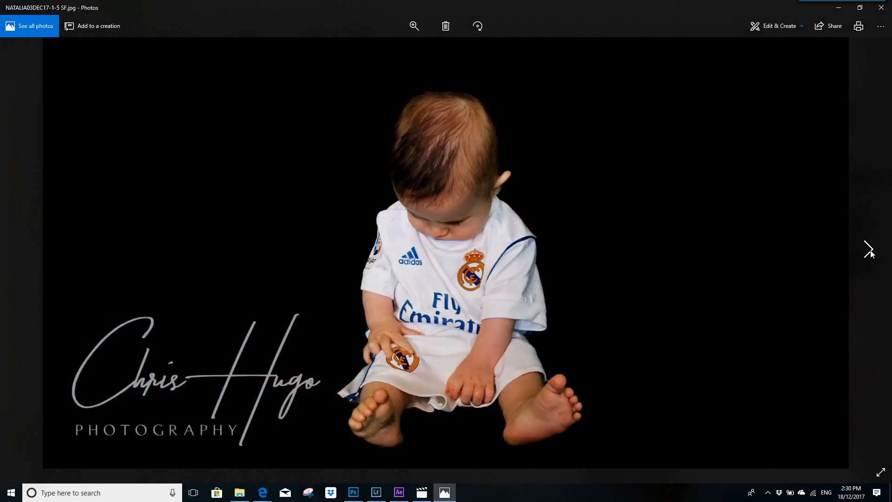
{"action": "left_click", "coordinate": [869, 250]}
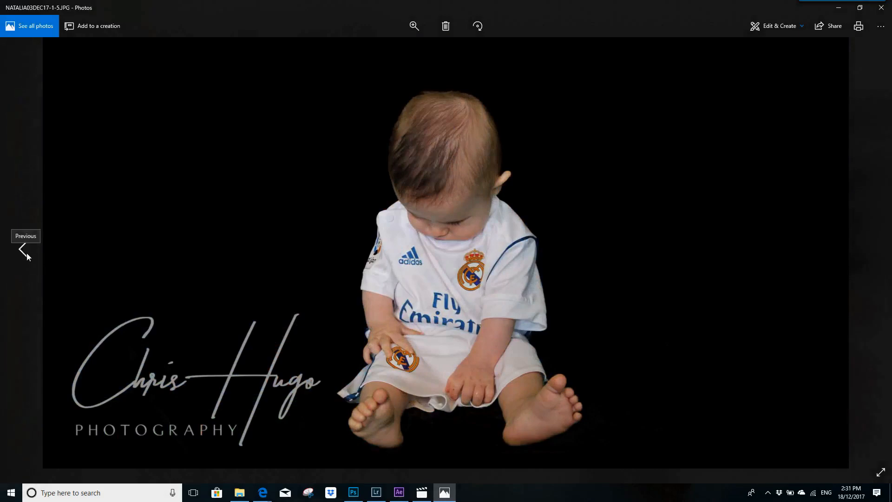
{"action": "left_click", "coordinate": [23, 250]}
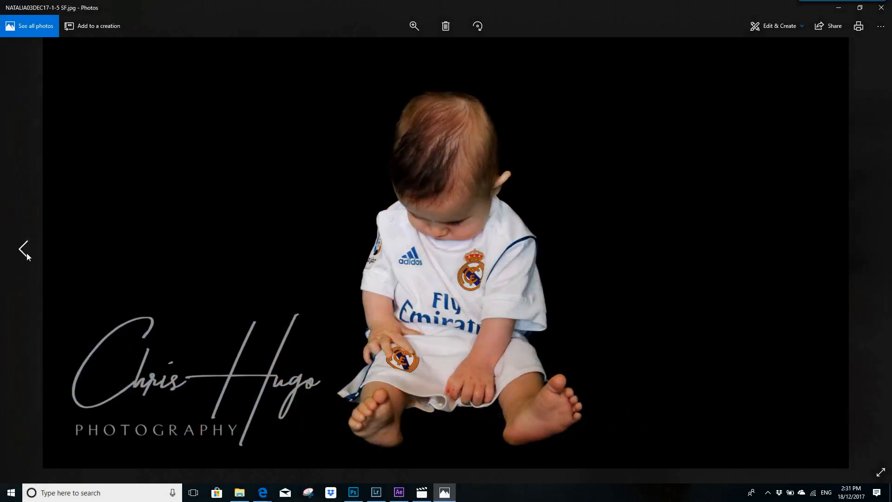
{"action": "left_click", "coordinate": [27, 253]}
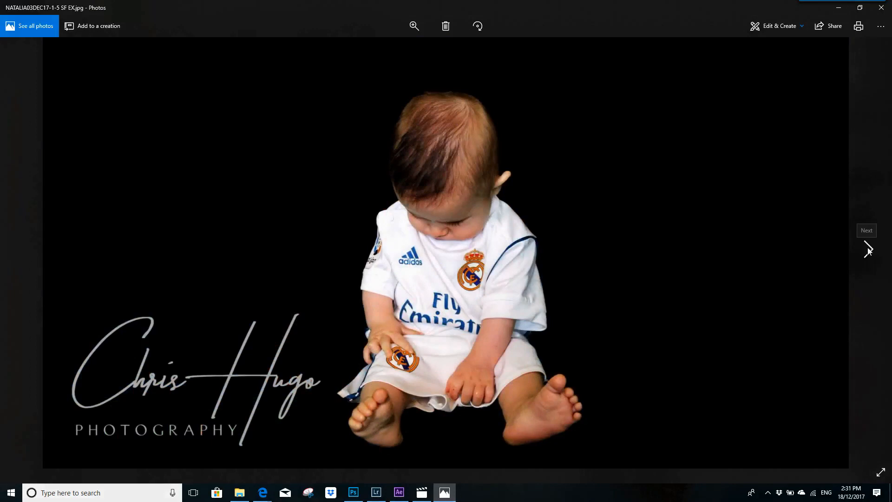
- Browse to the family portrait with the red baby shoes, ending in 17-2 SF EX, and compare it with its original
{"action": "left_click", "coordinate": [869, 250]}
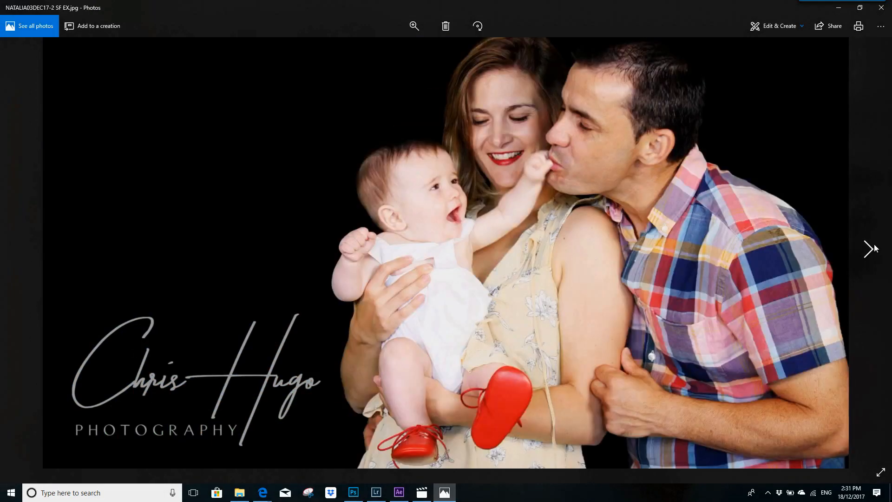
{"action": "left_click", "coordinate": [868, 249]}
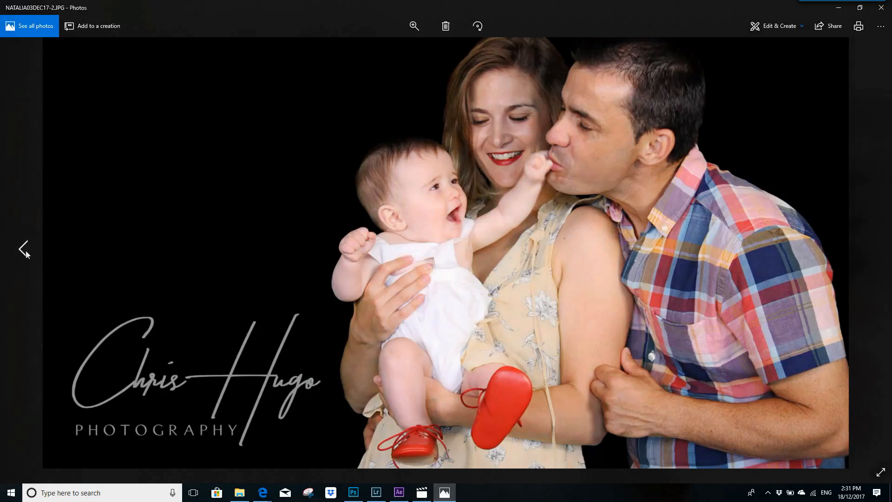
{"action": "left_click", "coordinate": [24, 249]}
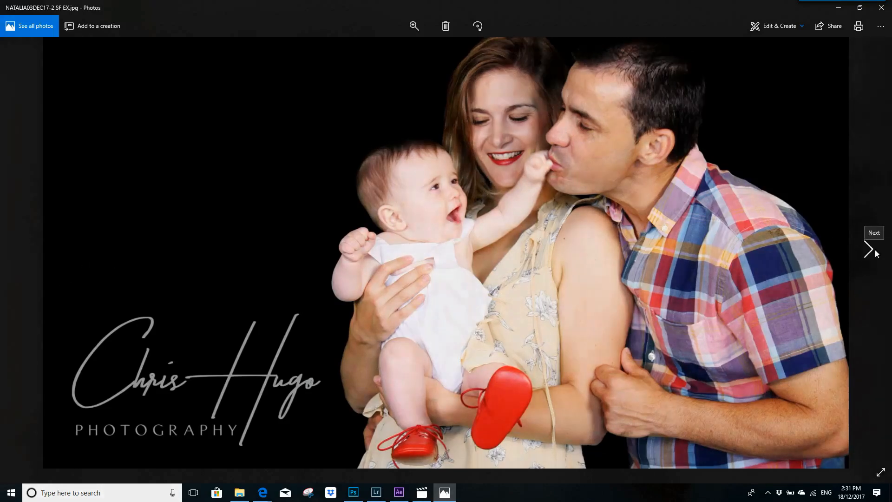
{"action": "left_click", "coordinate": [876, 253]}
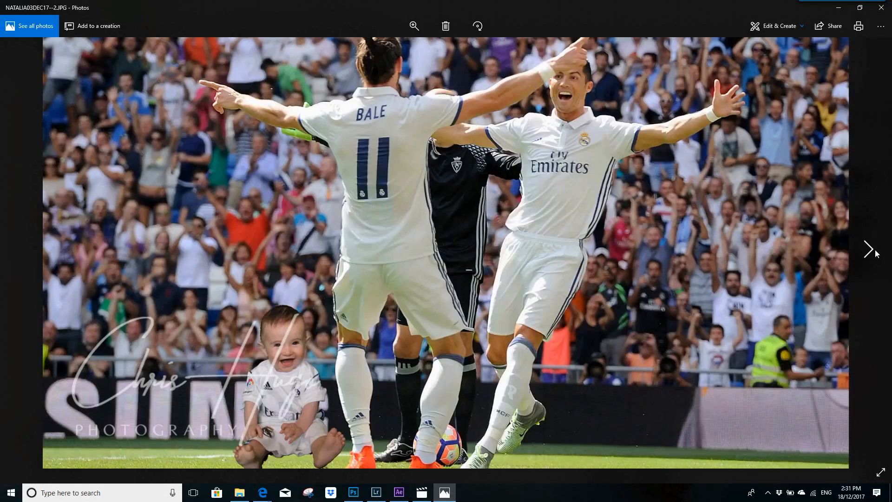
- Compare the black-background football-shirt family photo ending in 17-2-2 SF EX with its original
{"action": "left_click", "coordinate": [875, 253]}
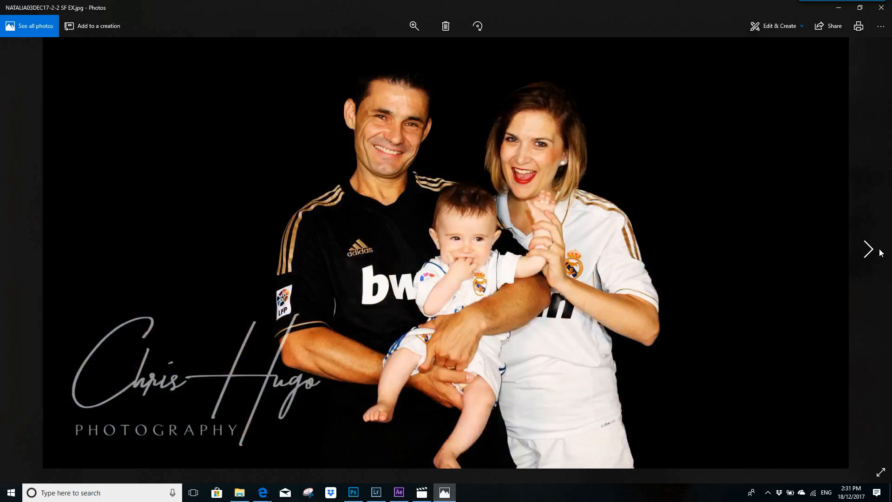
{"action": "left_click", "coordinate": [878, 252]}
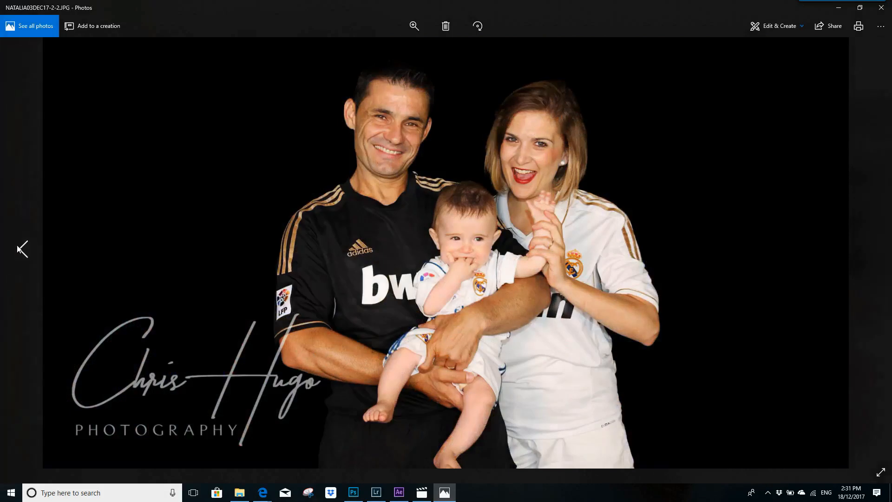
{"action": "left_click", "coordinate": [21, 249]}
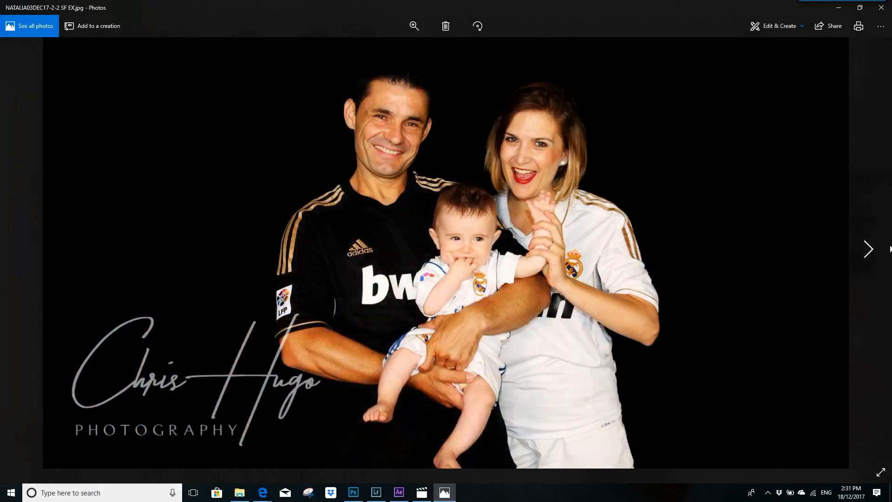
{"action": "left_click", "coordinate": [872, 254]}
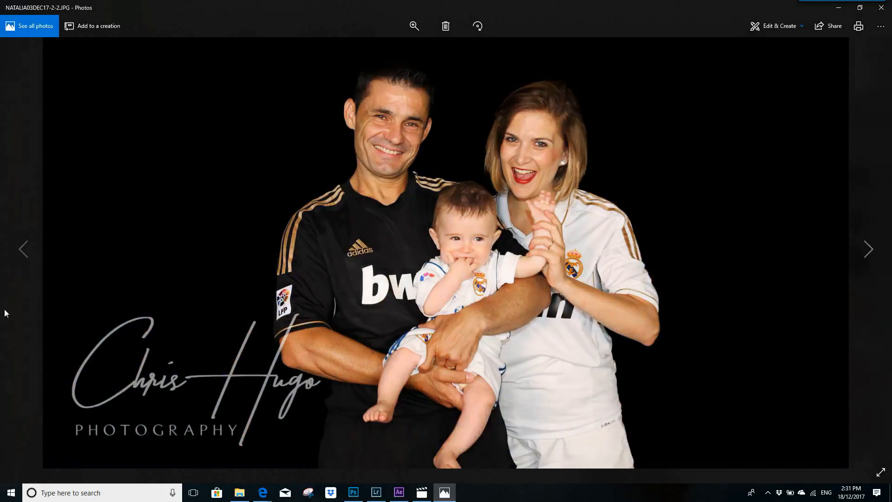
{"action": "left_click", "coordinate": [19, 251]}
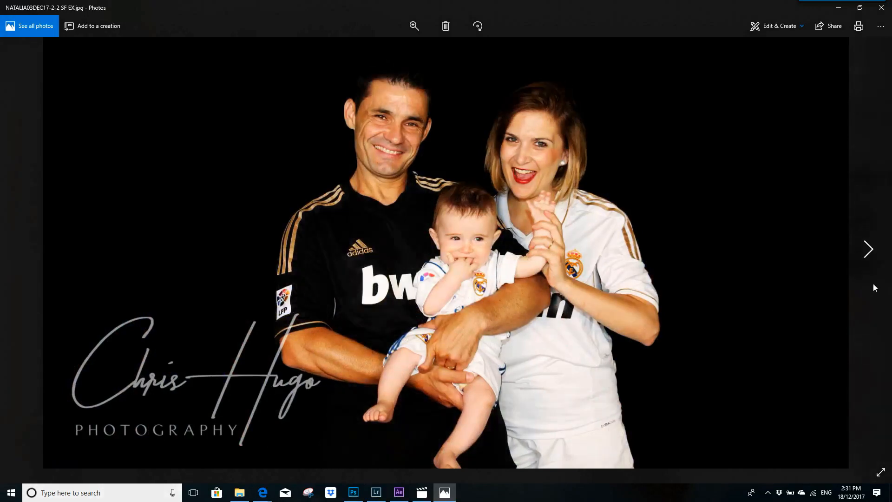
{"action": "left_click", "coordinate": [868, 251]}
- Compare the blue-background family photo ending in 17-3 SF EX with its original
{"action": "left_click", "coordinate": [881, 254]}
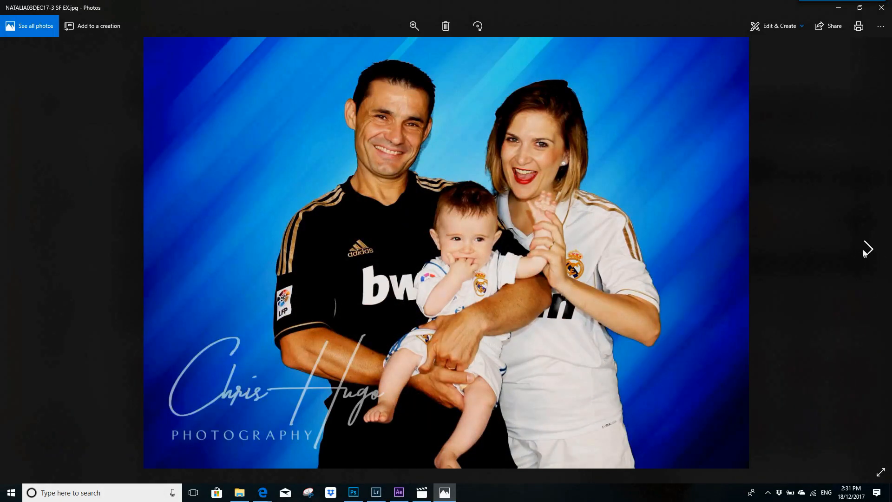
{"action": "left_click", "coordinate": [866, 251]}
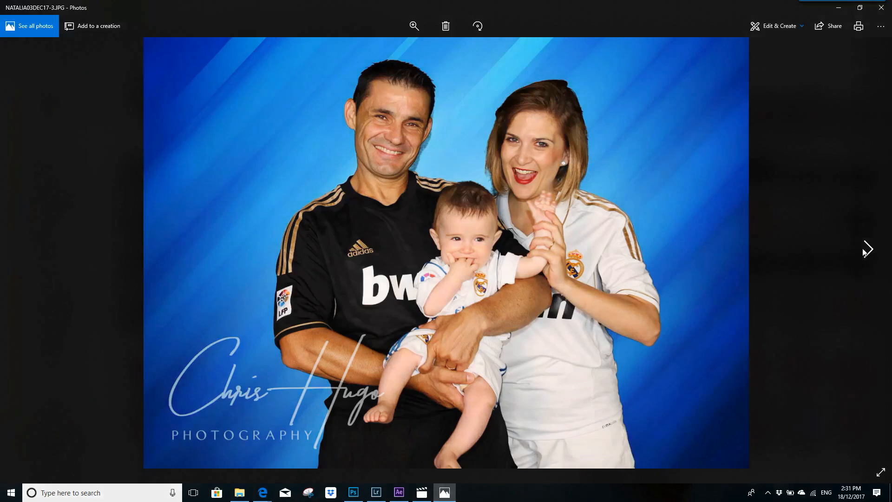
{"action": "left_click", "coordinate": [23, 252]}
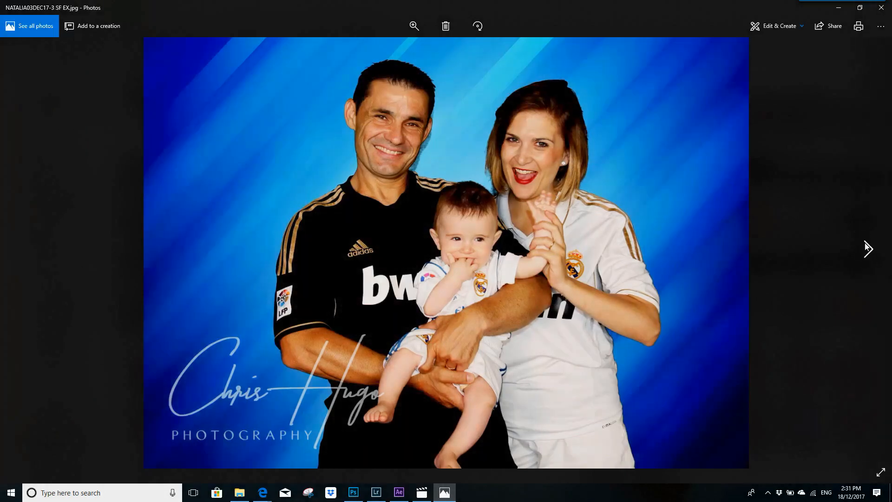
{"action": "left_click", "coordinate": [868, 250]}
- Compare the Cristiano Ronaldo composite ending in 17--4 with its SF EX version, and browse on to the photo ending in 17--6
{"action": "left_click", "coordinate": [867, 249]}
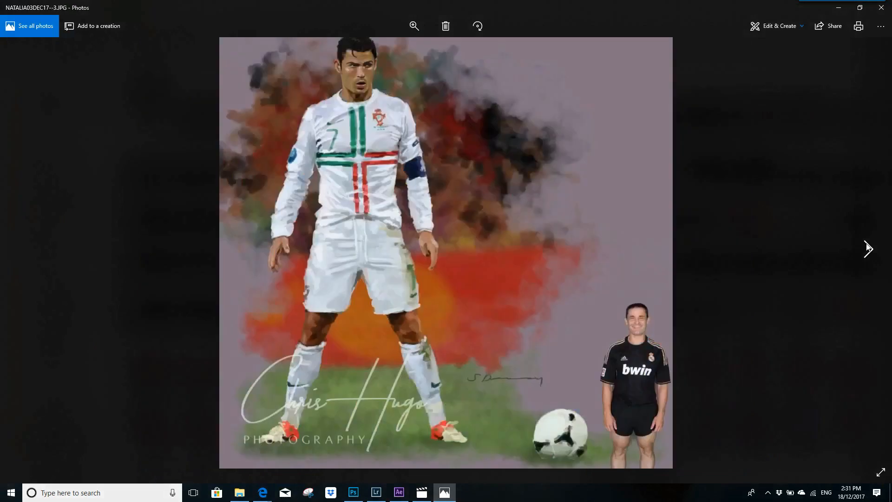
{"action": "left_click", "coordinate": [868, 249]}
{"action": "left_click", "coordinate": [867, 249]}
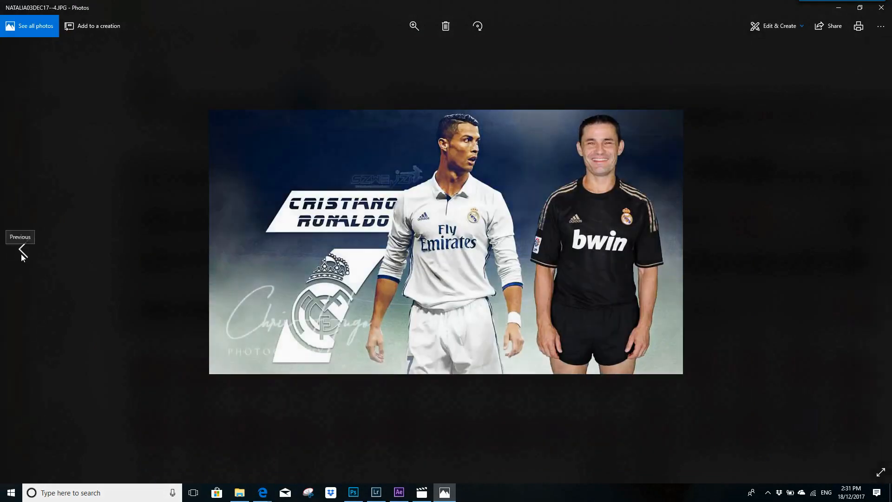
{"action": "left_click", "coordinate": [20, 254]}
{"action": "left_click", "coordinate": [868, 249]}
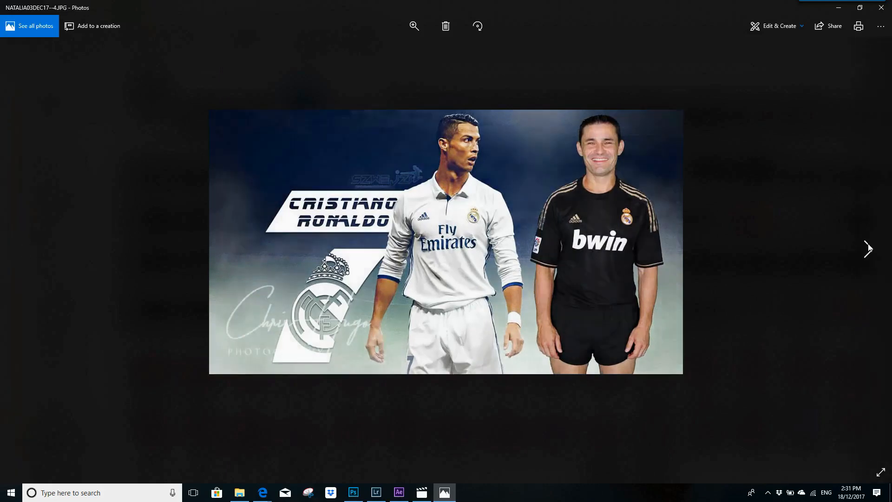
{"action": "left_click", "coordinate": [869, 249]}
{"action": "left_click", "coordinate": [869, 248]}
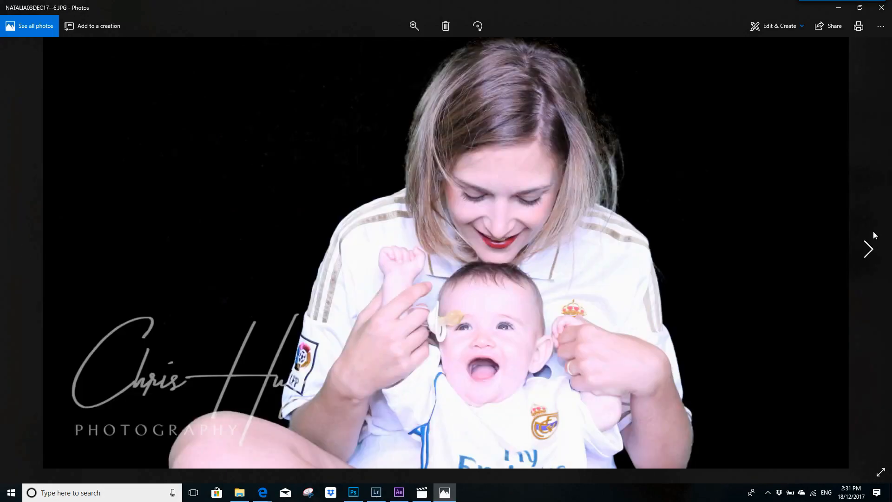